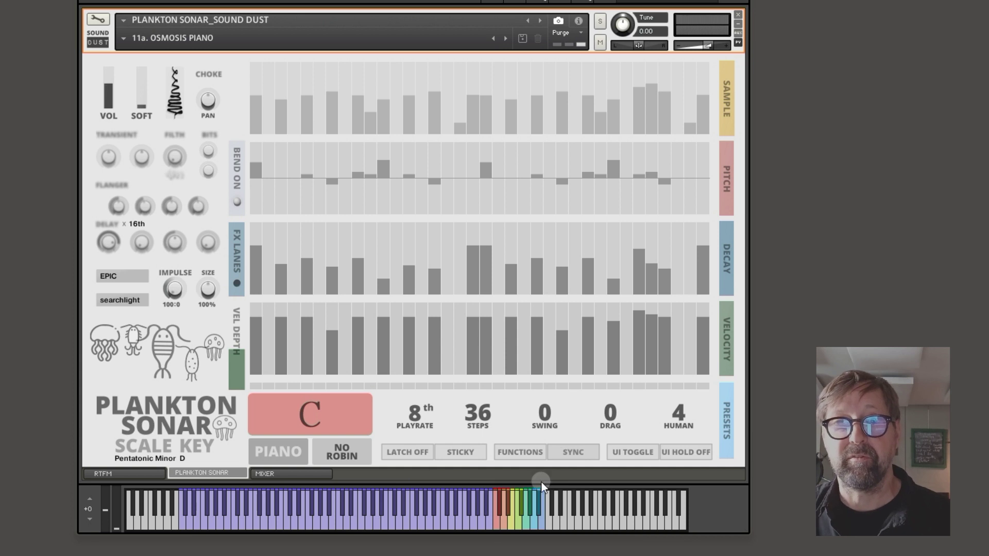
# Start the C sequence with latch turned on and set its length to 32 steps
pyautogui.click(497, 524)
pyautogui.click(414, 453)
pyautogui.click(498, 528)
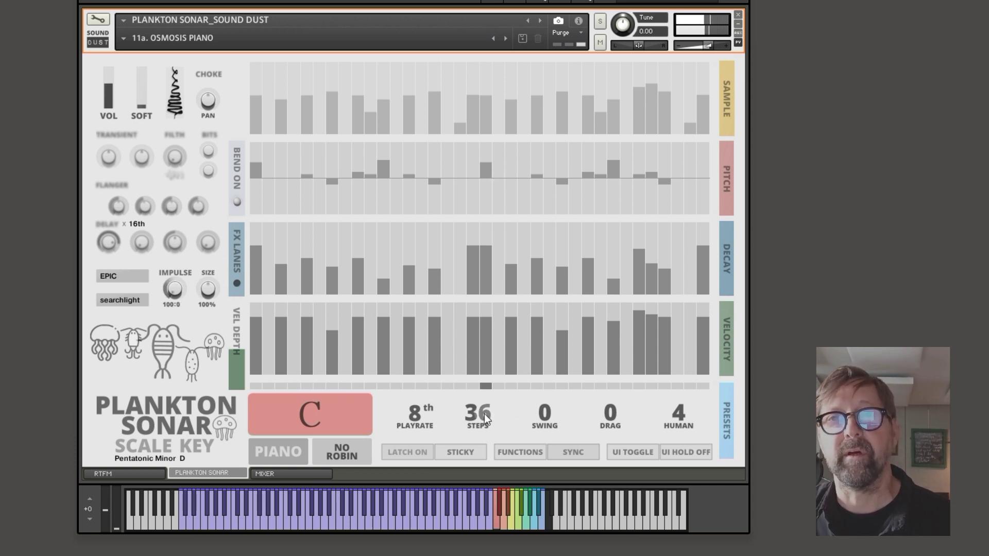
pyautogui.moveTo(480, 418); pyautogui.dragTo(433, 543)
pyautogui.moveTo(477, 412)
pyautogui.mouseDown()
pyautogui.moveTo(480, 388)
pyautogui.moveTo(475, 445)
pyautogui.moveTo(466, 429)
pyautogui.mouseUp()
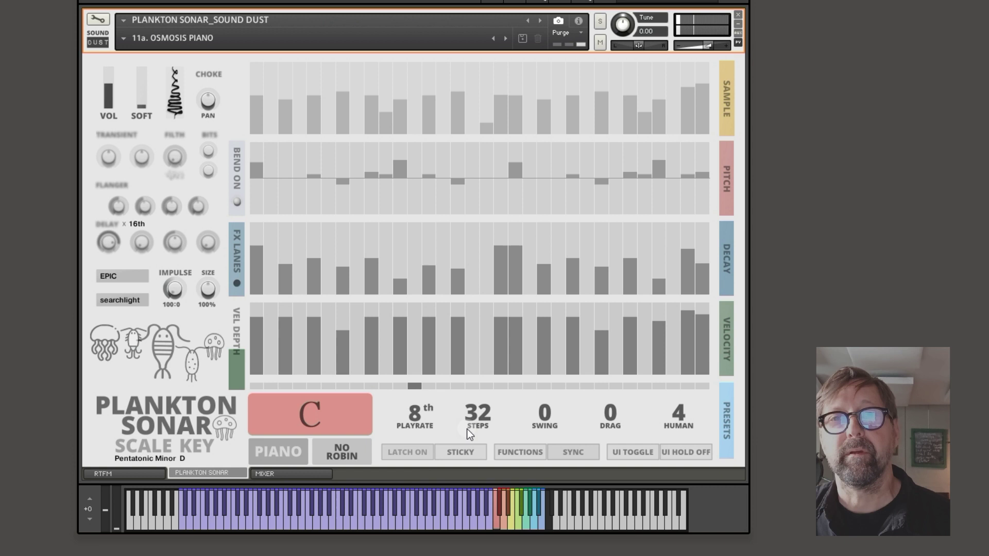
# Look through the available play rates and the sample sources for the sequence
pyautogui.click(418, 416)
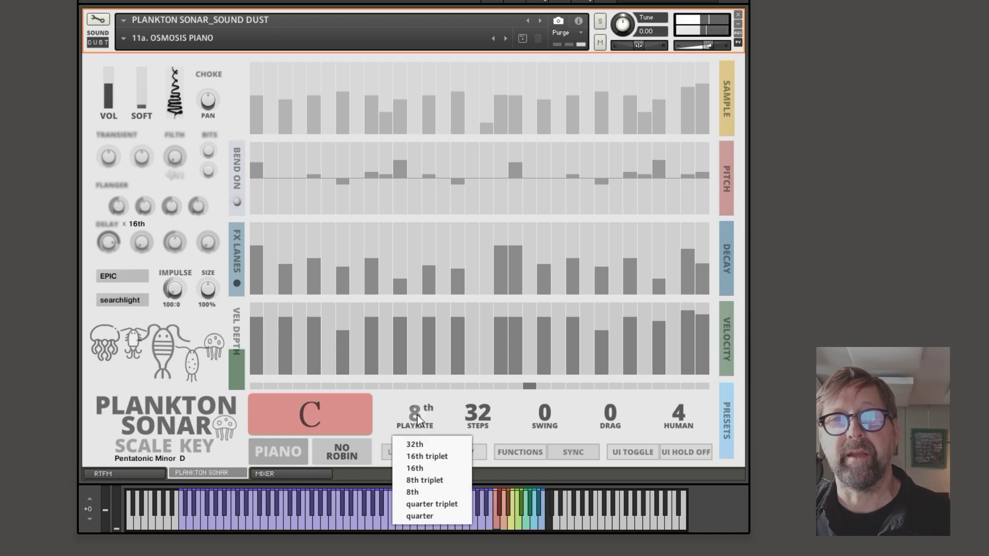
pyautogui.click(444, 403)
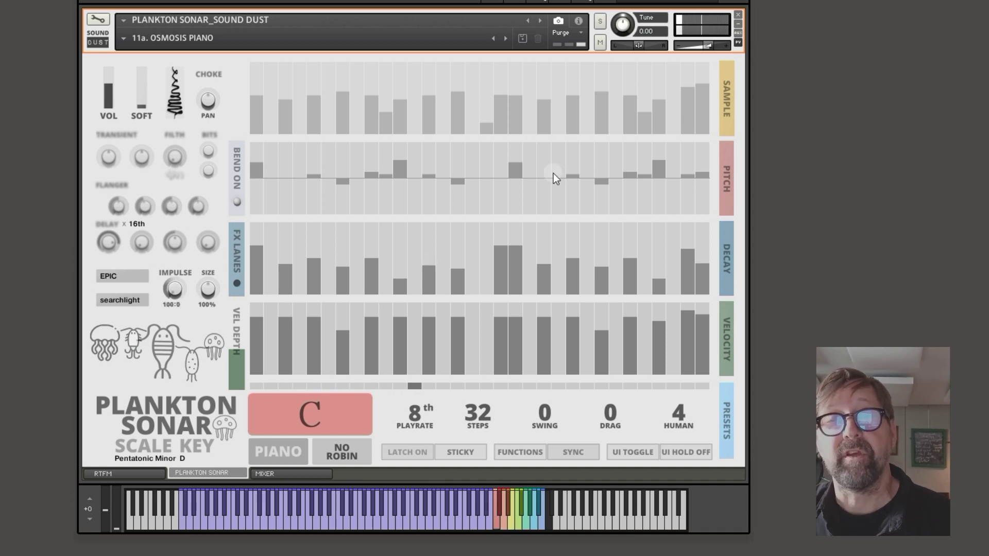
pyautogui.click(291, 454)
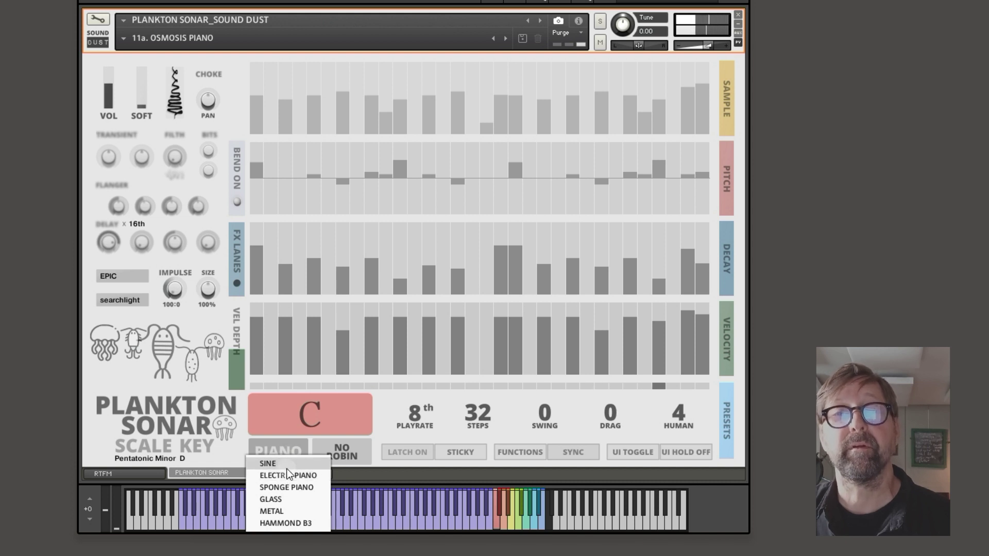
pyautogui.click(385, 404)
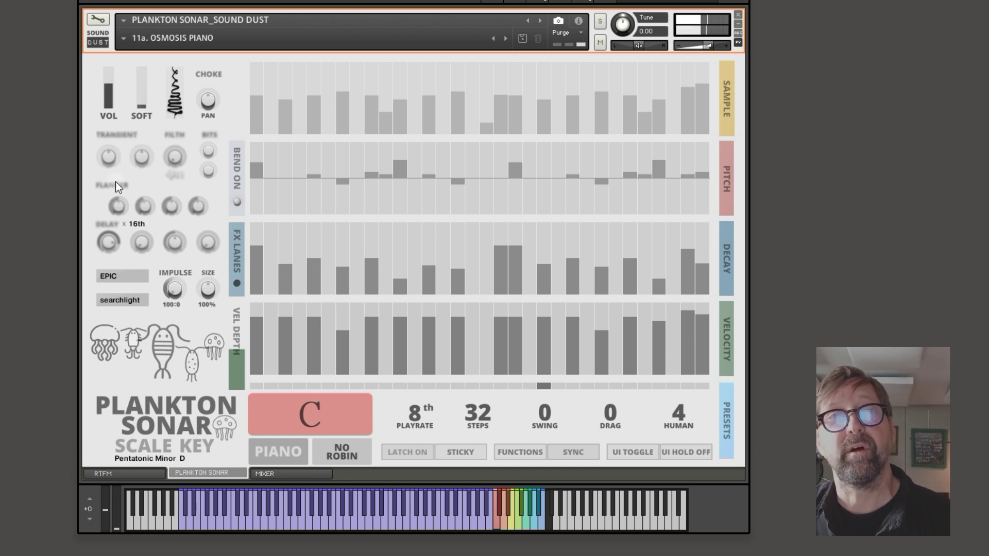
# Show the FX lanes and load the plate impulse from the REVERSE category
pyautogui.moveTo(111, 225)
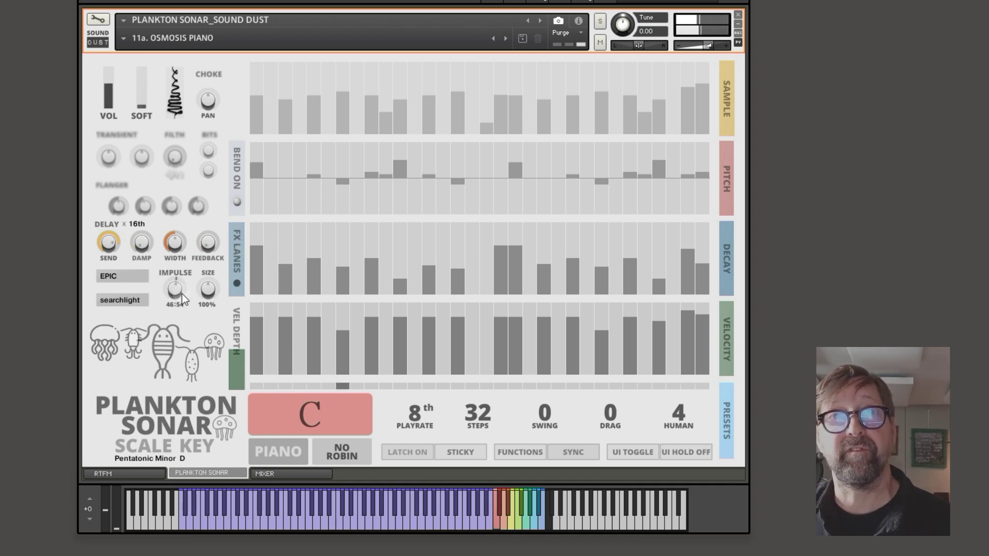
pyautogui.click(238, 253)
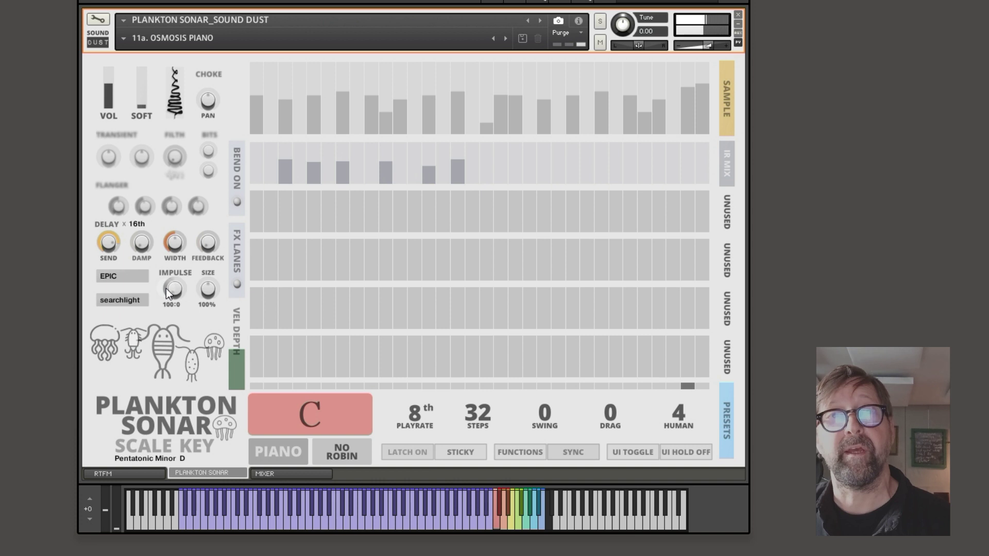
pyautogui.click(112, 276)
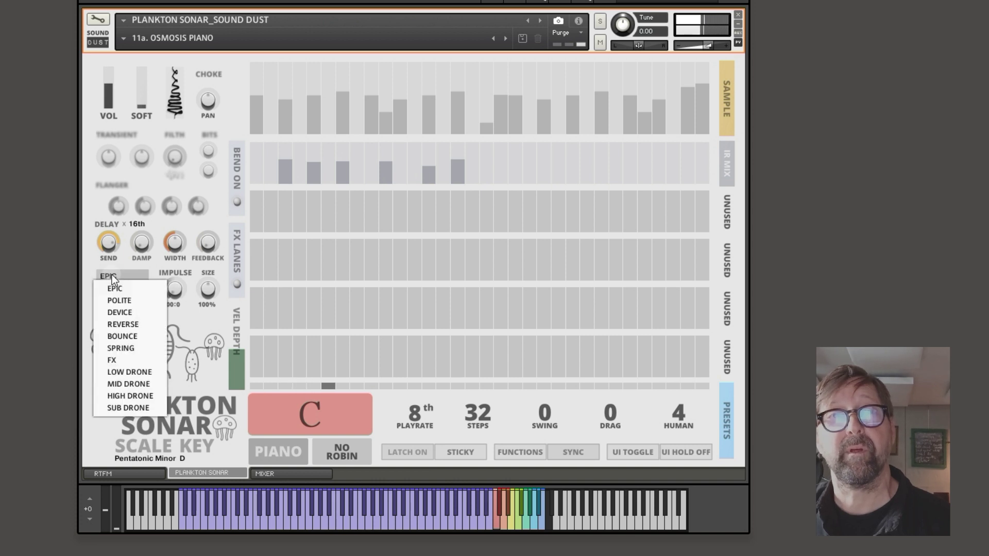
pyautogui.click(123, 324)
pyautogui.click(126, 301)
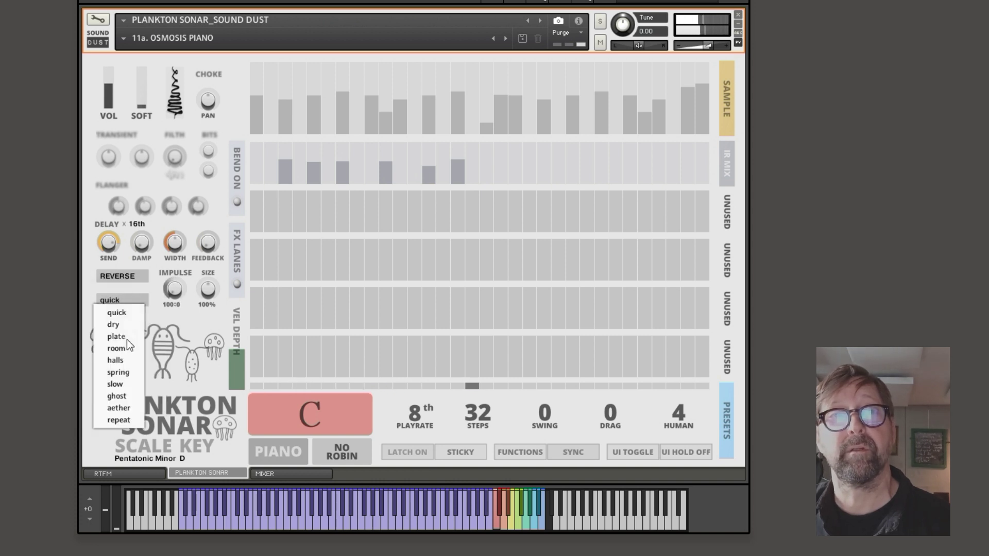
pyautogui.click(126, 336)
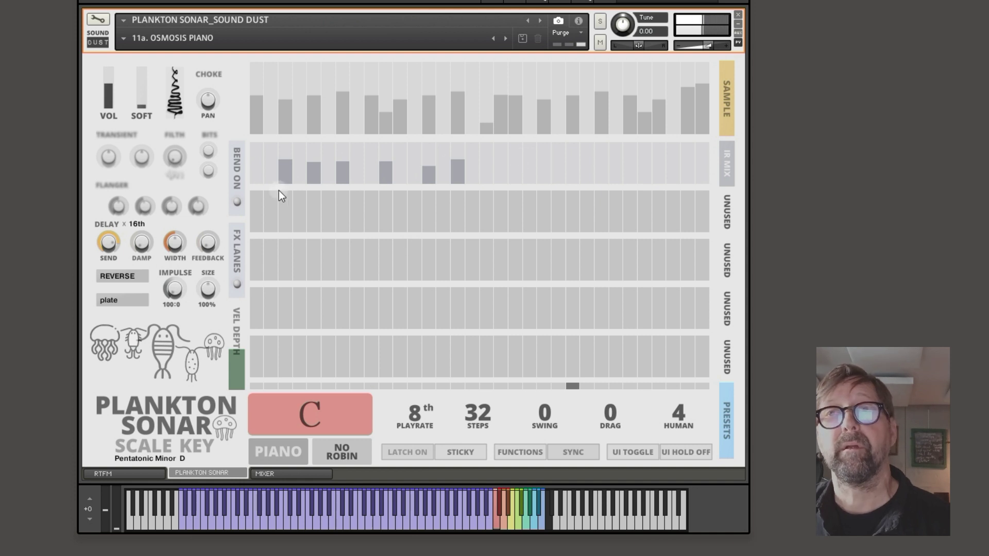
# Draw extra IR mix values: a hump across steps 22 to 29, low bars on steps 8 and 9, and a bar on step 32
pyautogui.moveTo(561, 168); pyautogui.dragTo(658, 175)
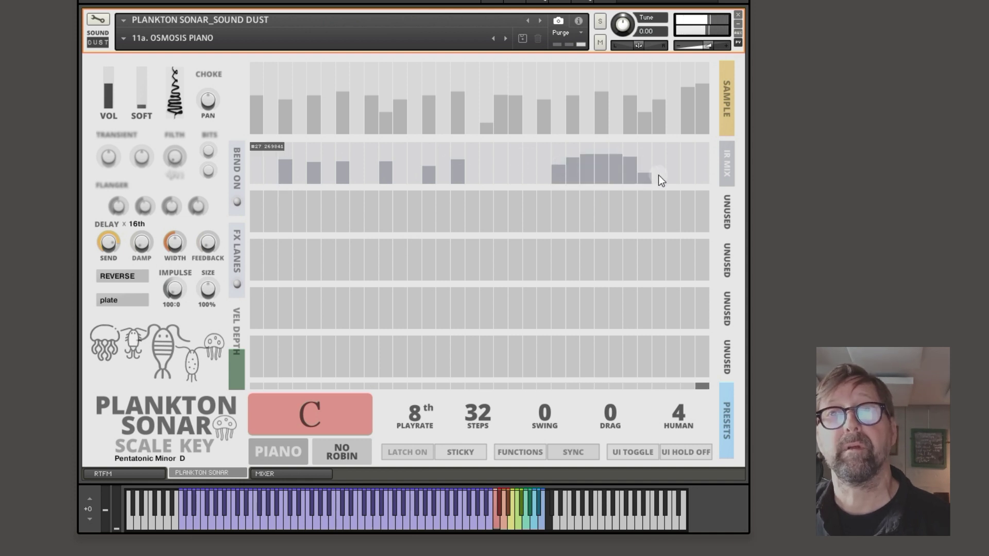
pyautogui.click(353, 169)
pyautogui.click(371, 175)
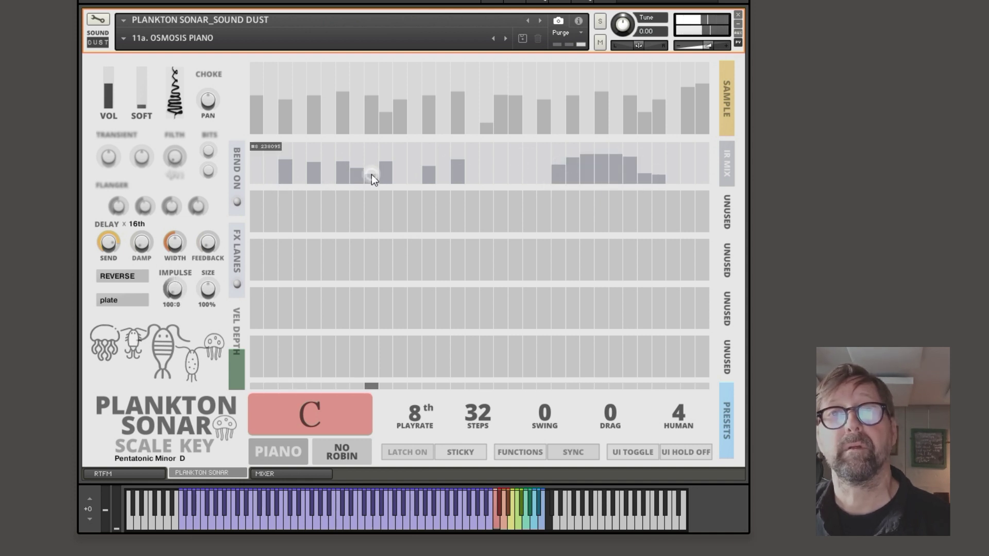
pyautogui.click(727, 165)
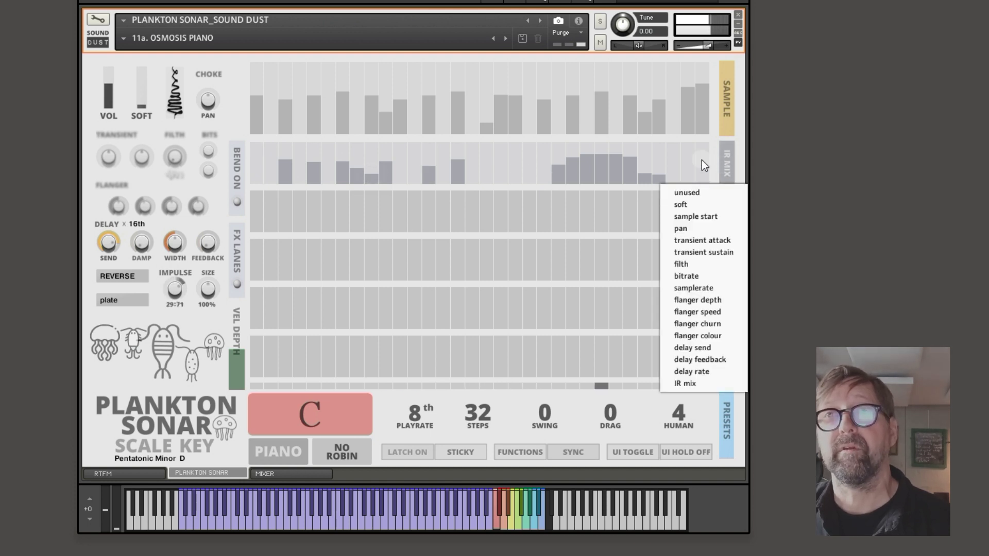
pyautogui.click(702, 160)
# Assign delay feedback to the second FX lane and draw a wavy curve of values across steps 3 to 29
pyautogui.click(729, 211)
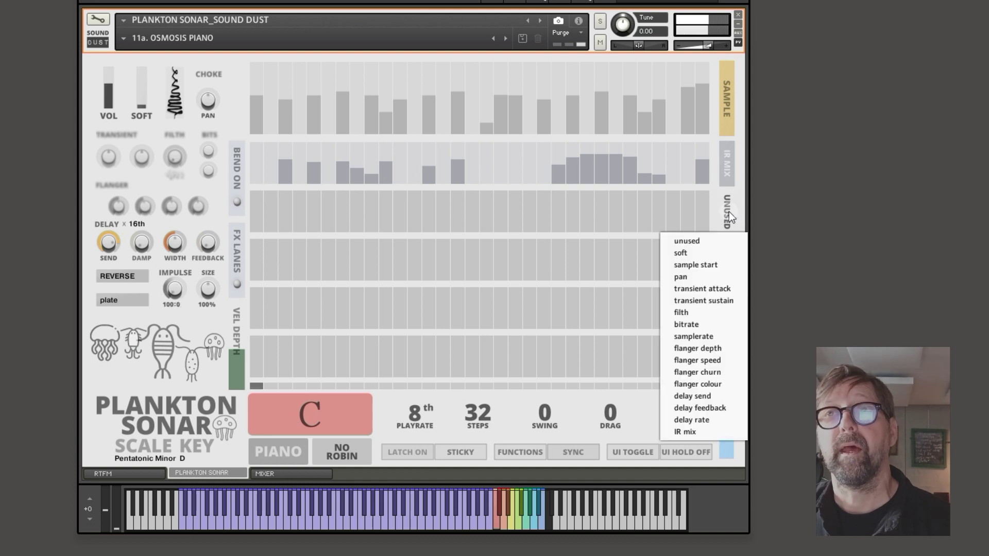
pyautogui.click(699, 408)
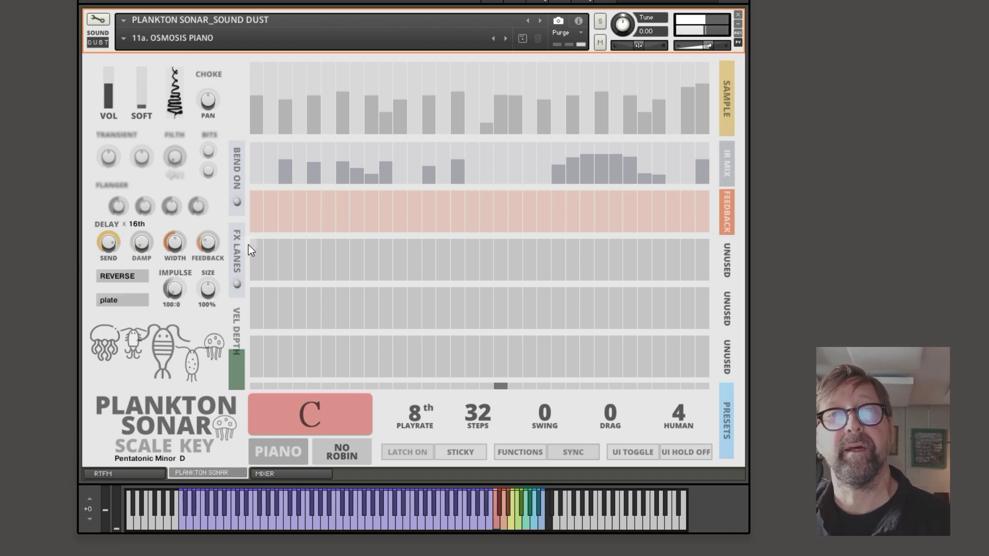
pyautogui.moveTo(323, 232)
pyautogui.mouseDown()
pyautogui.moveTo(534, 212)
pyautogui.moveTo(659, 225)
pyautogui.mouseUp()
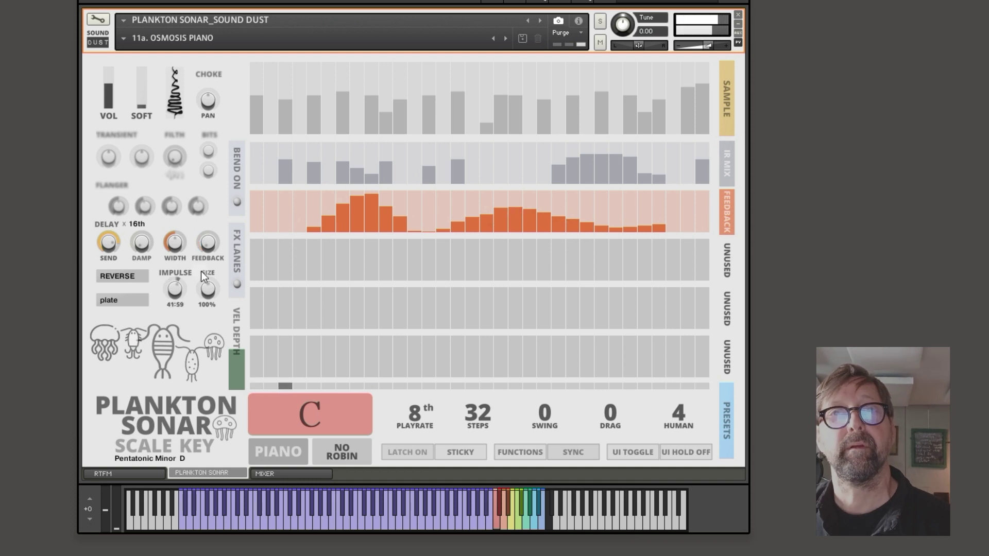
pyautogui.moveTo(289, 205)
pyautogui.mouseDown()
pyautogui.moveTo(301, 194)
pyautogui.moveTo(298, 212)
pyautogui.mouseUp()
pyautogui.click(295, 201)
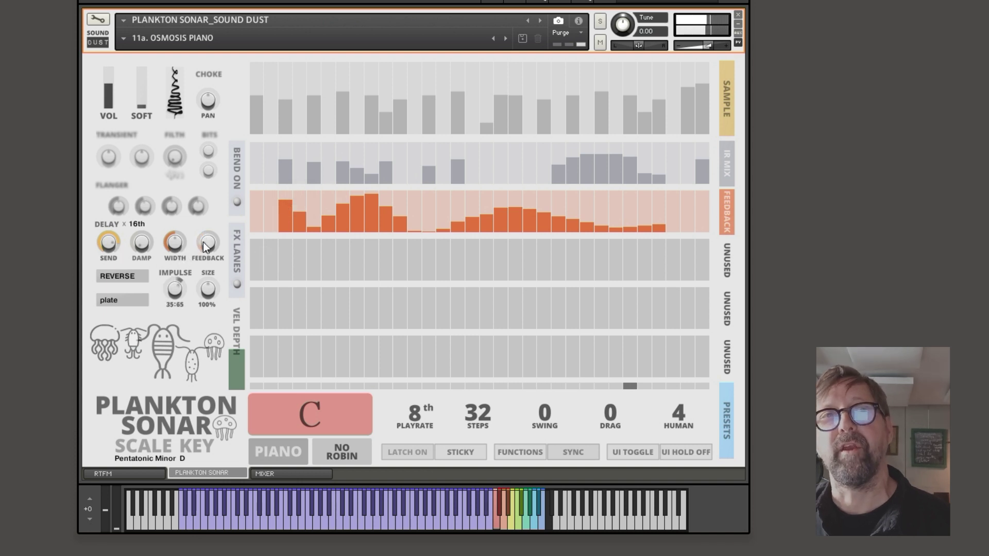
# Assign delay rate to the third FX lane and draw a rising ramp on steps 5 to 11 and a hump on steps 20 to 29
pyautogui.click(728, 257)
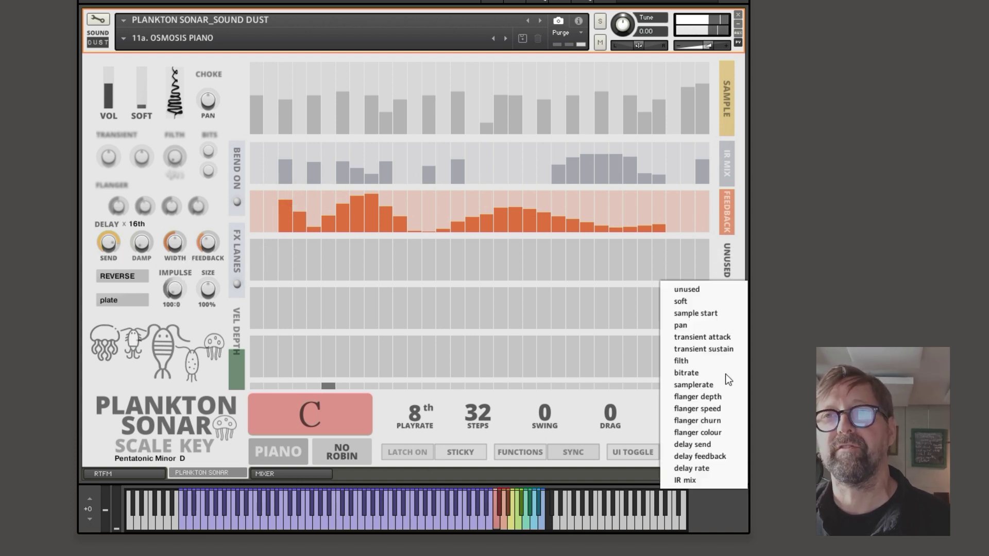
pyautogui.click(709, 469)
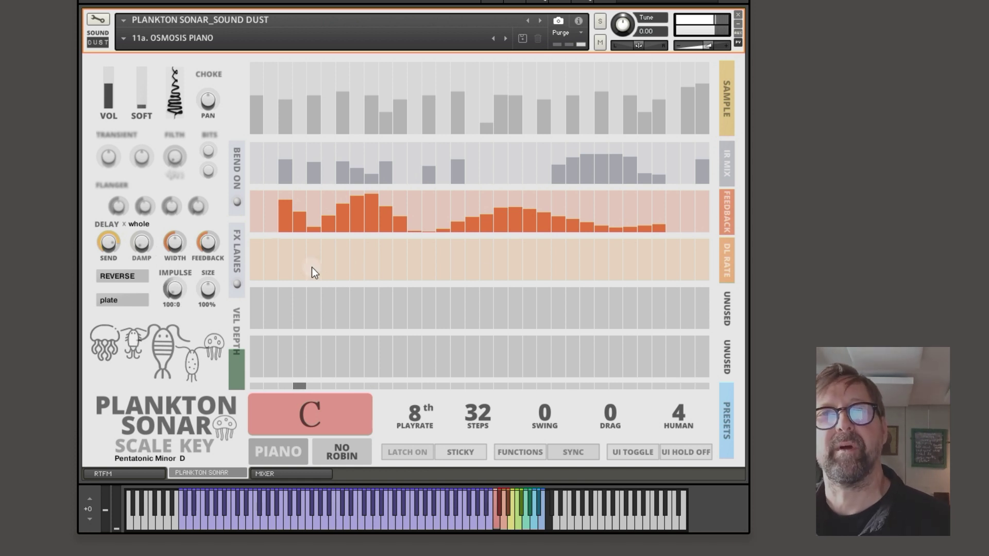
pyautogui.moveTo(313, 271); pyautogui.dragTo(409, 243)
pyautogui.moveTo(532, 259)
pyautogui.mouseDown()
pyautogui.moveTo(625, 235)
pyautogui.moveTo(652, 263)
pyautogui.mouseUp()
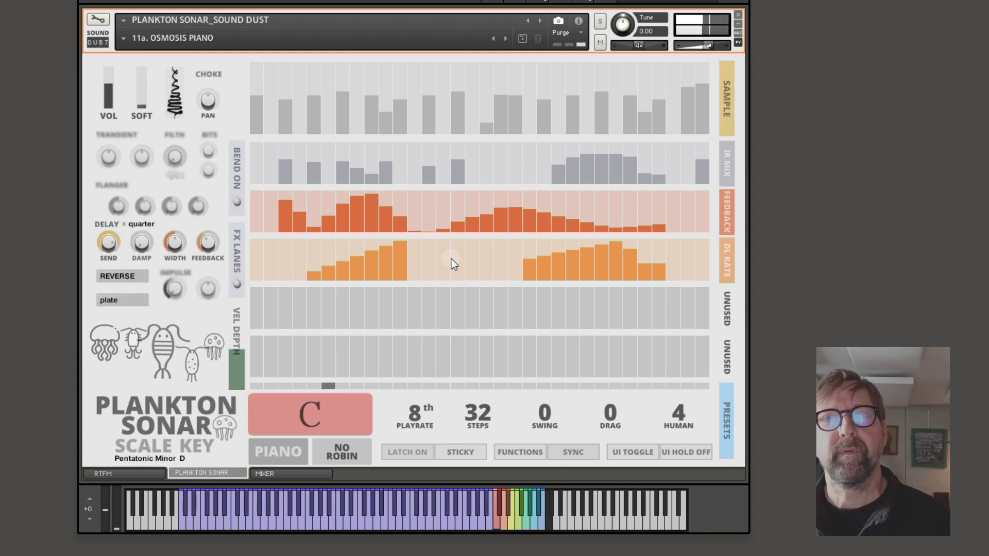
# Set the play rate to 16th and shorten the sequence to 8 steps
pyautogui.moveTo(477, 417); pyautogui.dragTo(479, 465)
pyautogui.moveTo(487, 417); pyautogui.dragTo(483, 433)
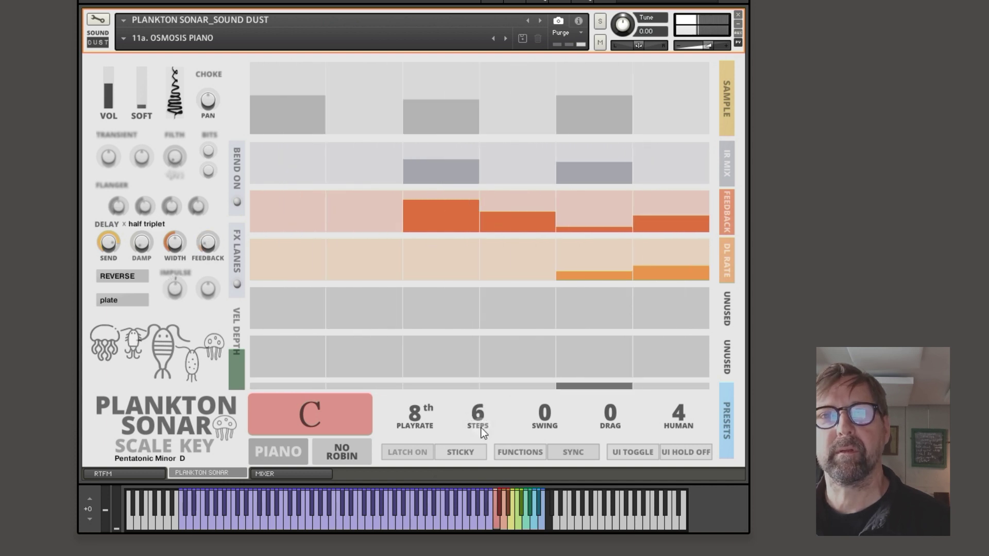
pyautogui.click(420, 425)
pyautogui.click(434, 469)
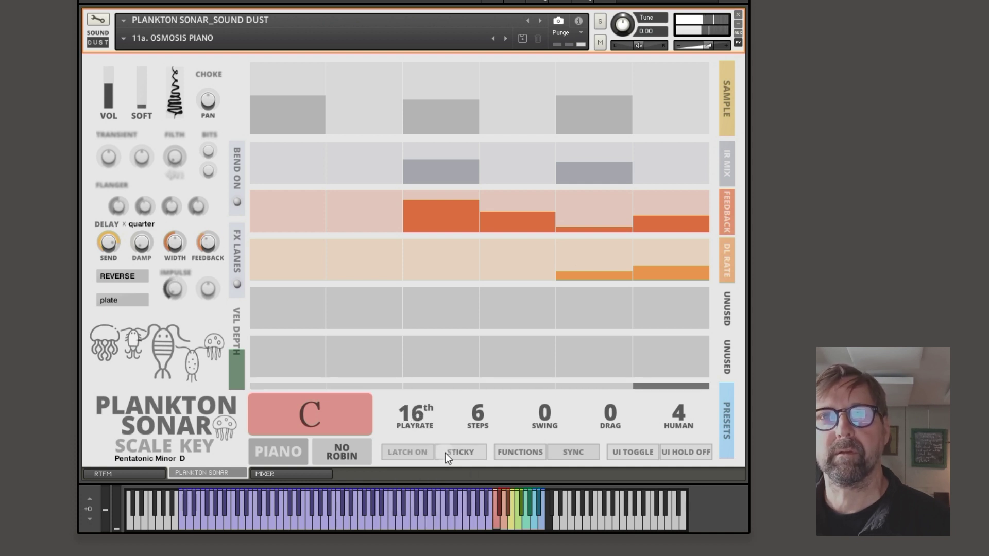
pyautogui.moveTo(480, 418); pyautogui.dragTo(487, 413)
pyautogui.scroll(1, 486, 413)
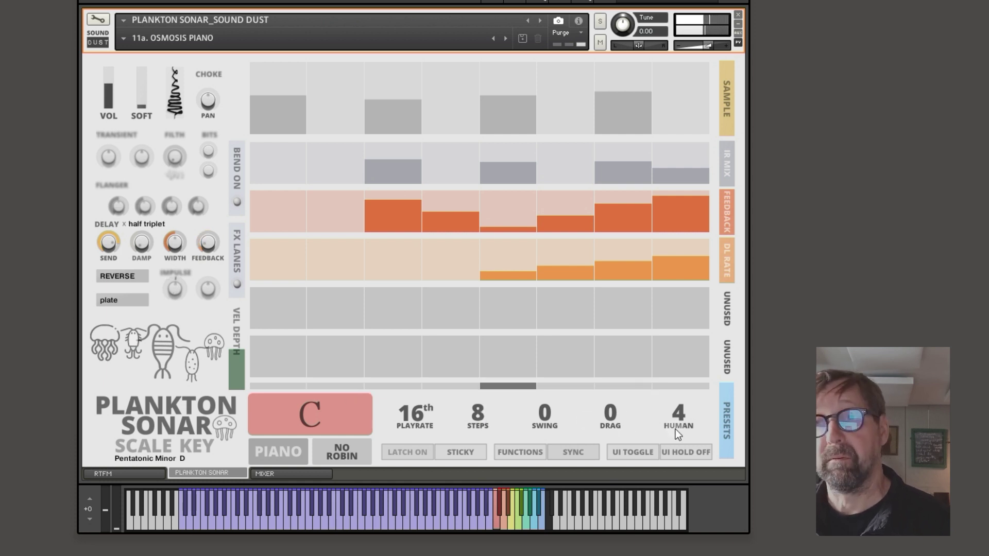
# Set the Human amount to 35 and Swing to 7
pyautogui.moveTo(684, 409); pyautogui.dragTo(729, 340)
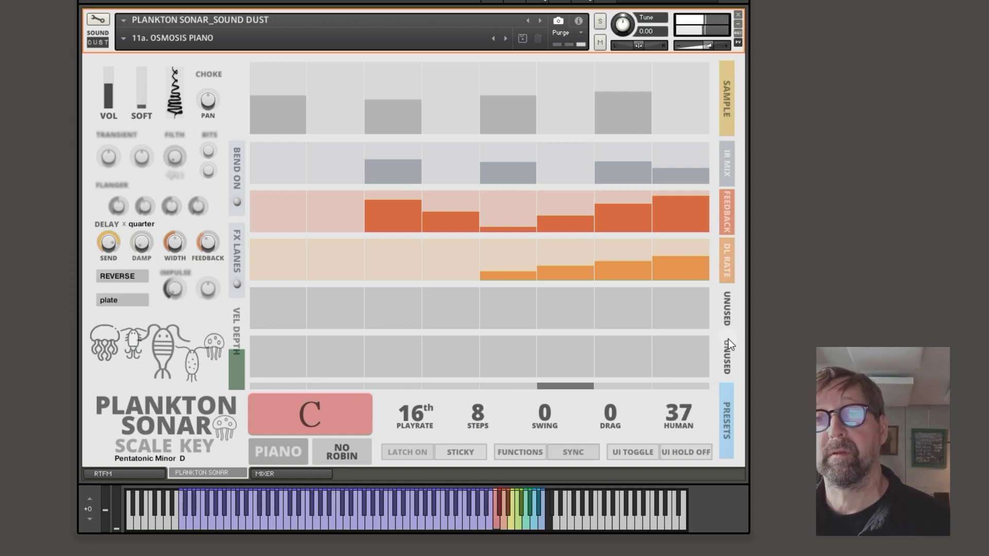
pyautogui.scroll(-2, 683, 415)
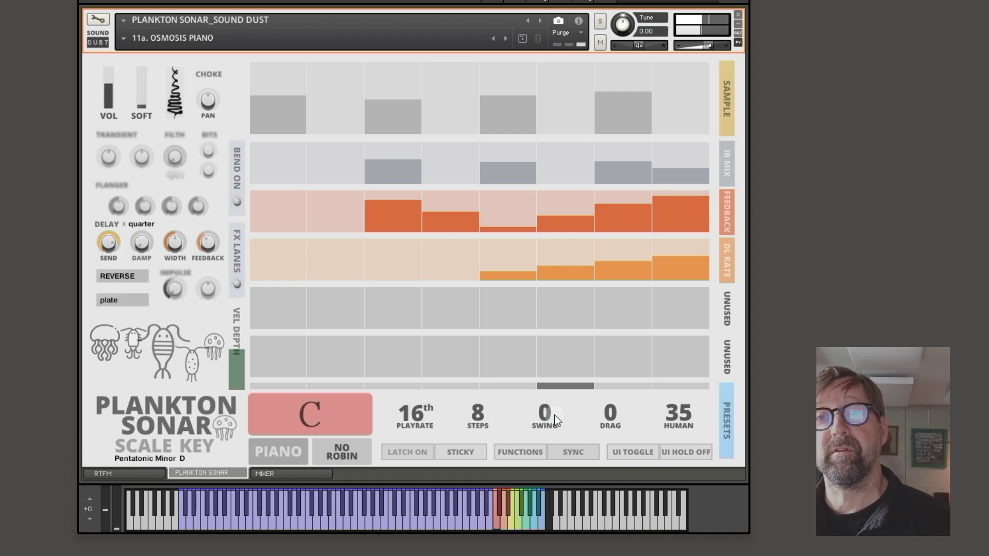
pyautogui.moveTo(535, 417); pyautogui.dragTo(574, 341)
pyautogui.moveTo(551, 412); pyautogui.dragTo(524, 456)
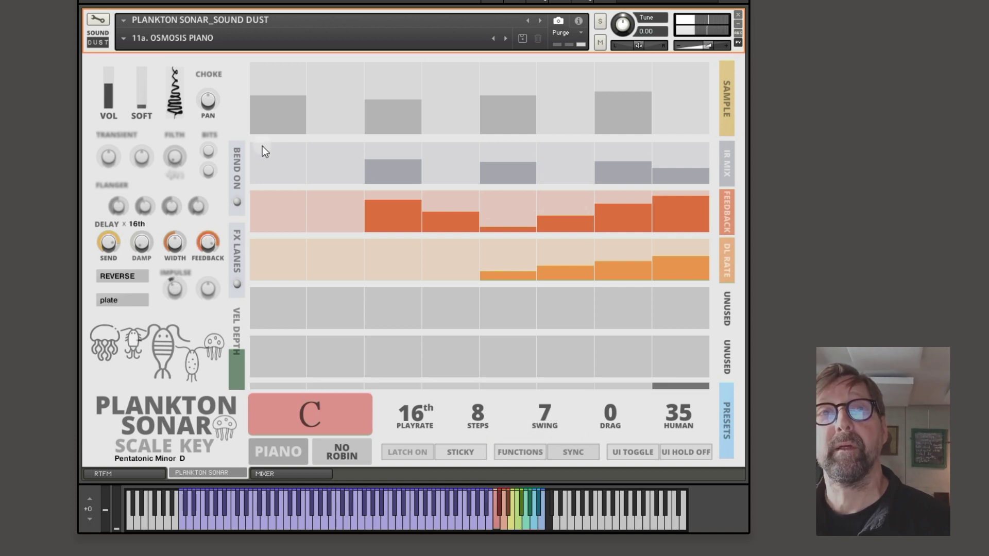
# Switch the delay off and back on to compare the sound
pyautogui.click(105, 228)
pyautogui.click(105, 228)
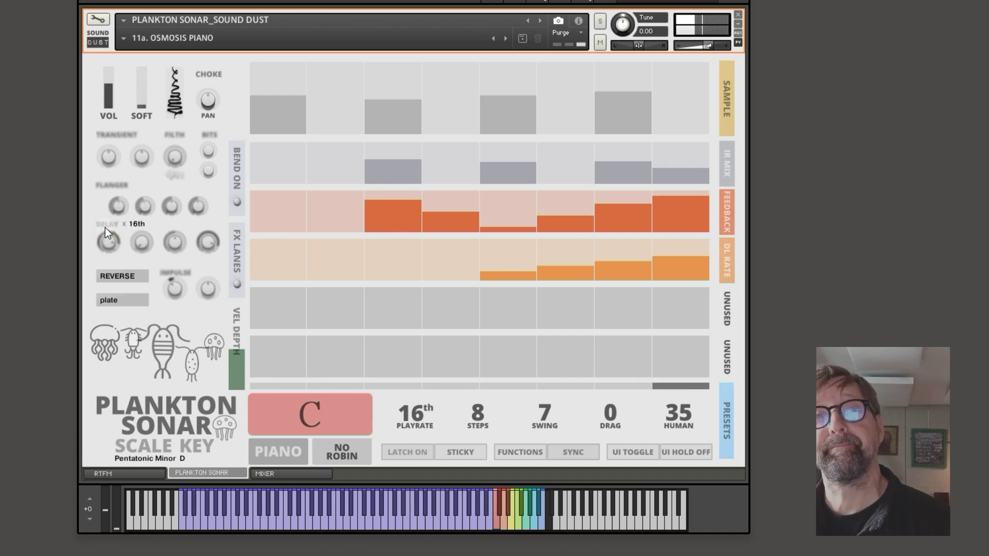
# Assign sample start to the fourth FX lane and draw varying values across all 8 steps, highest on steps 4 and 7
pyautogui.click(726, 311)
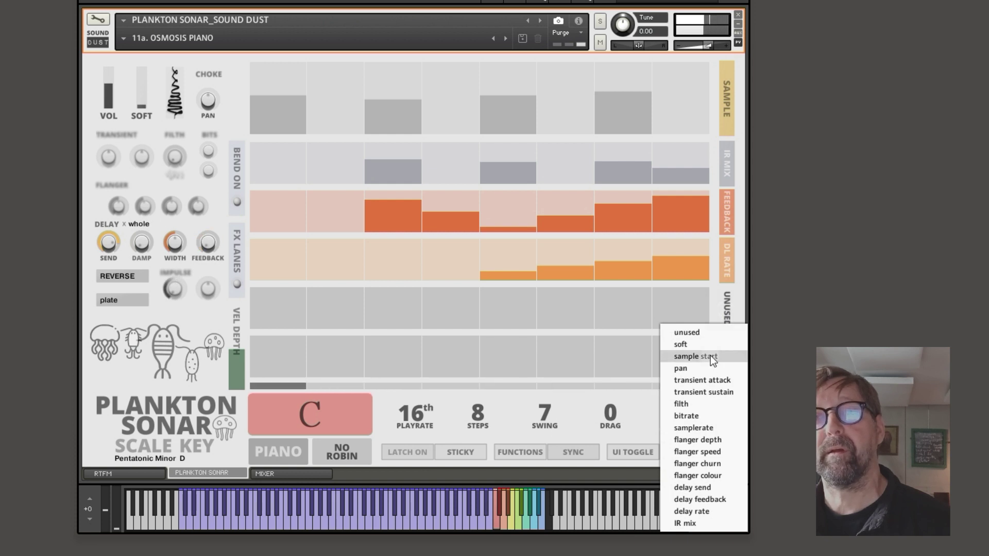
pyautogui.click(697, 357)
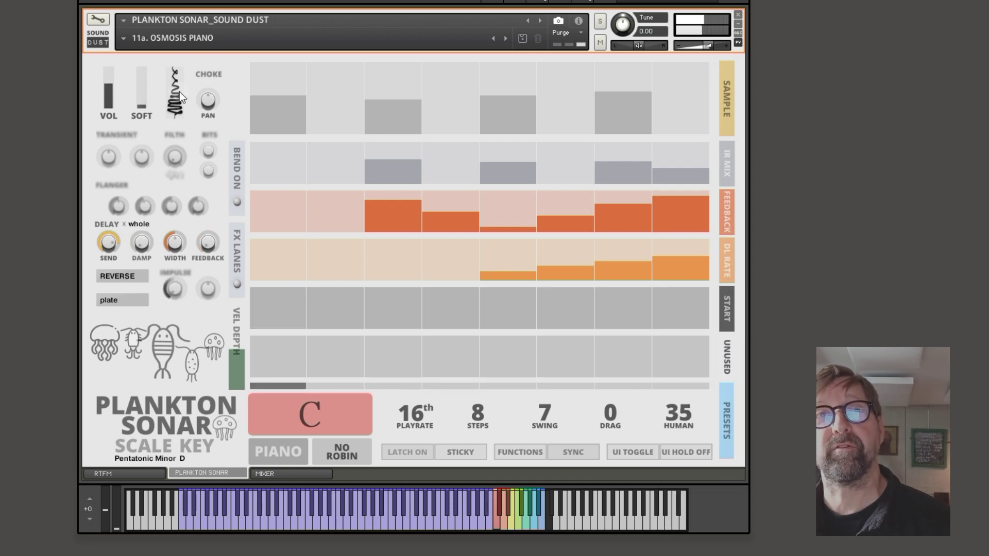
pyautogui.moveTo(286, 319)
pyautogui.mouseDown()
pyautogui.moveTo(552, 311)
pyautogui.moveTo(644, 323)
pyautogui.moveTo(613, 307)
pyautogui.moveTo(662, 330)
pyautogui.moveTo(660, 316)
pyautogui.mouseUp()
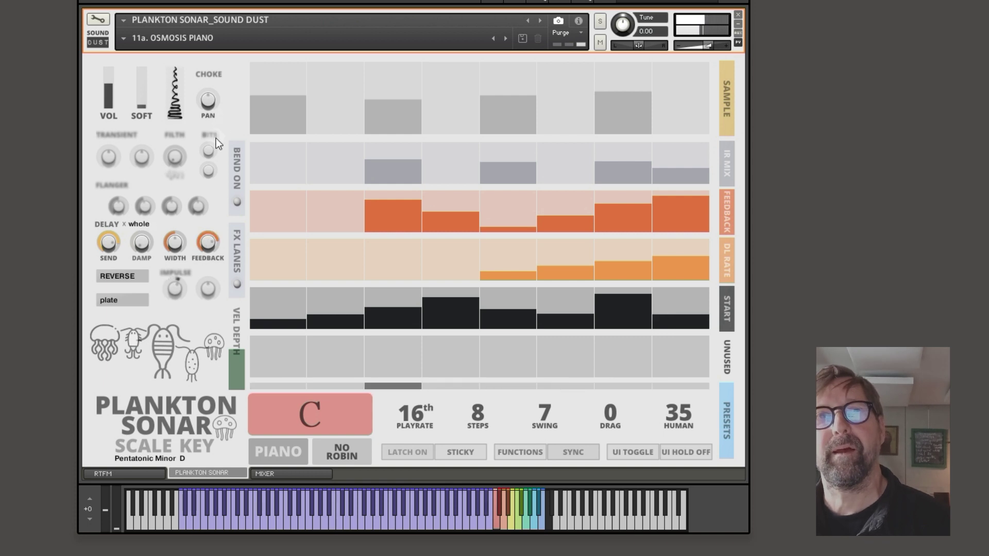
# Assign bitrate to the last FX lane and draw medium to high bars on steps 4, 5 and 7
pyautogui.click(725, 357)
pyautogui.click(690, 415)
pyautogui.click(462, 352)
pyautogui.moveTo(607, 360); pyautogui.dragTo(621, 355)
pyautogui.click(507, 356)
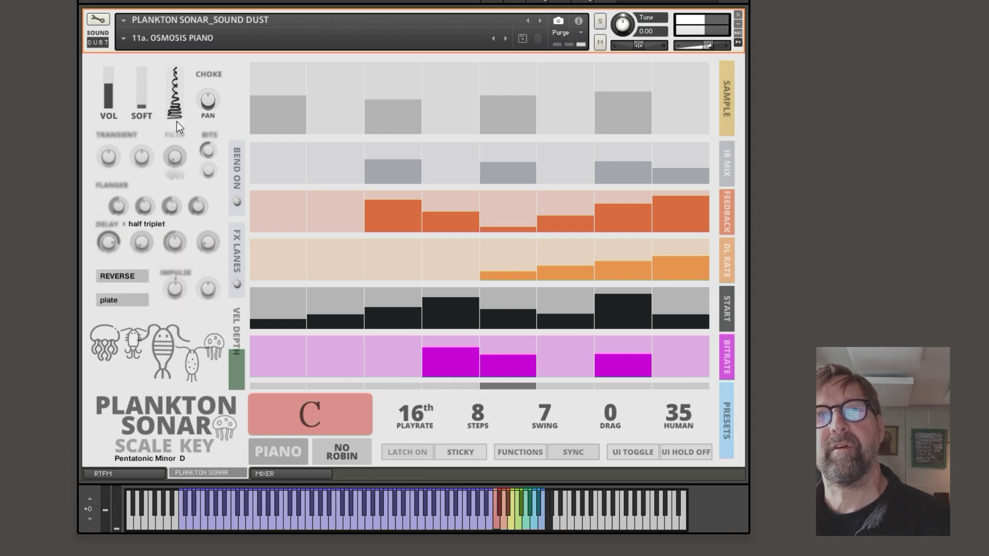
# Set the sample start lane to unused and return to the pitch, decay and velocity lanes
pyautogui.click(725, 309)
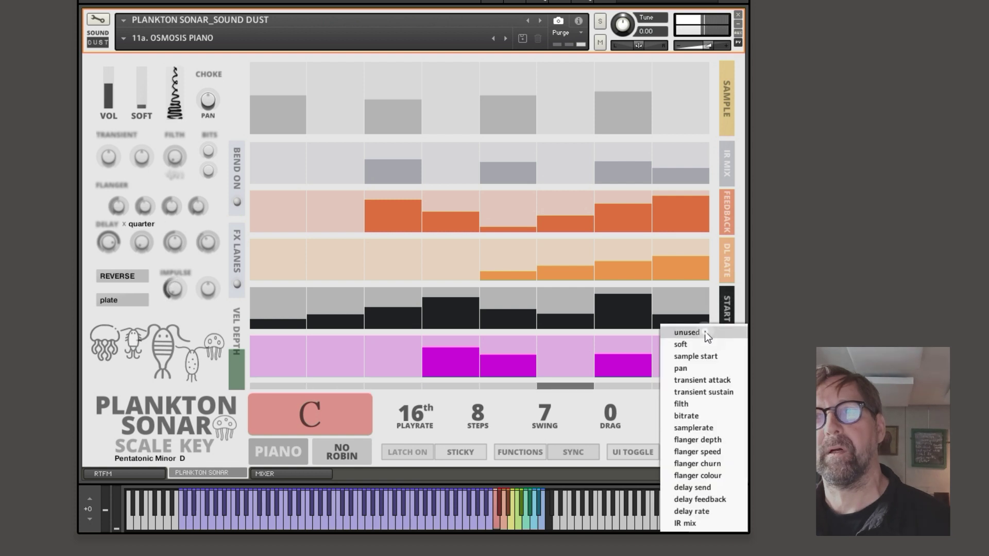
pyautogui.click(706, 332)
pyautogui.click(236, 253)
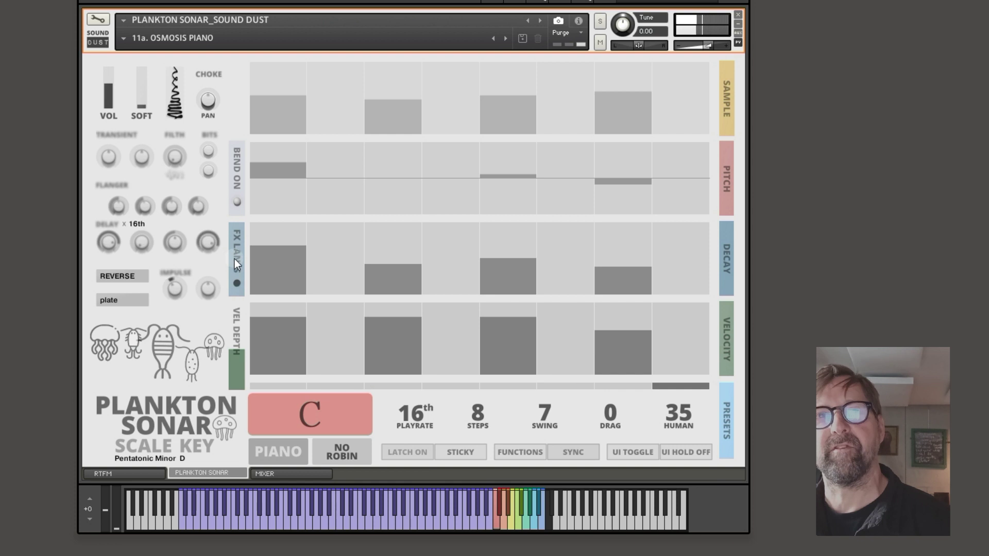
pyautogui.click(234, 259)
pyautogui.click(234, 259)
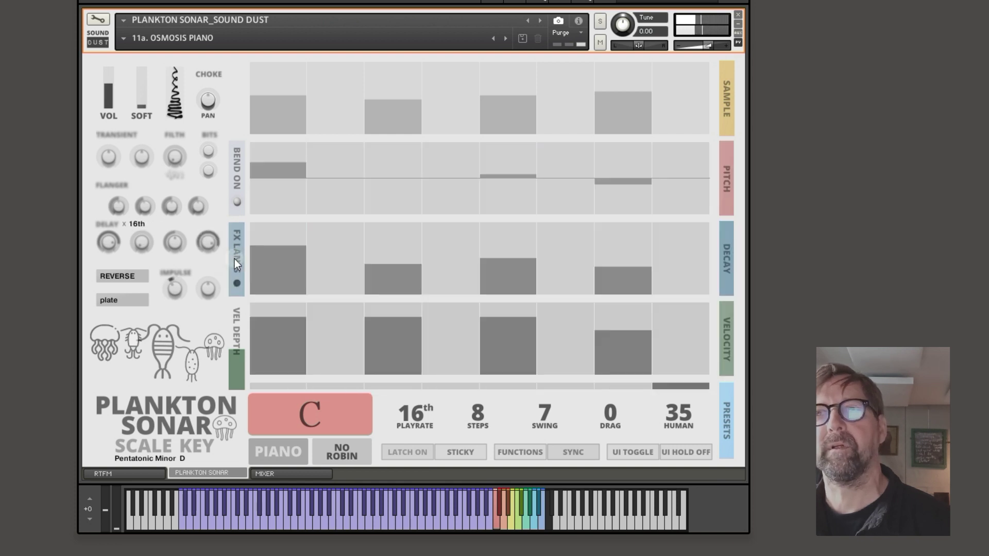
# View the sample lane at full size, return to the lane overview and add a low sample value on step 2
pyautogui.click(725, 97)
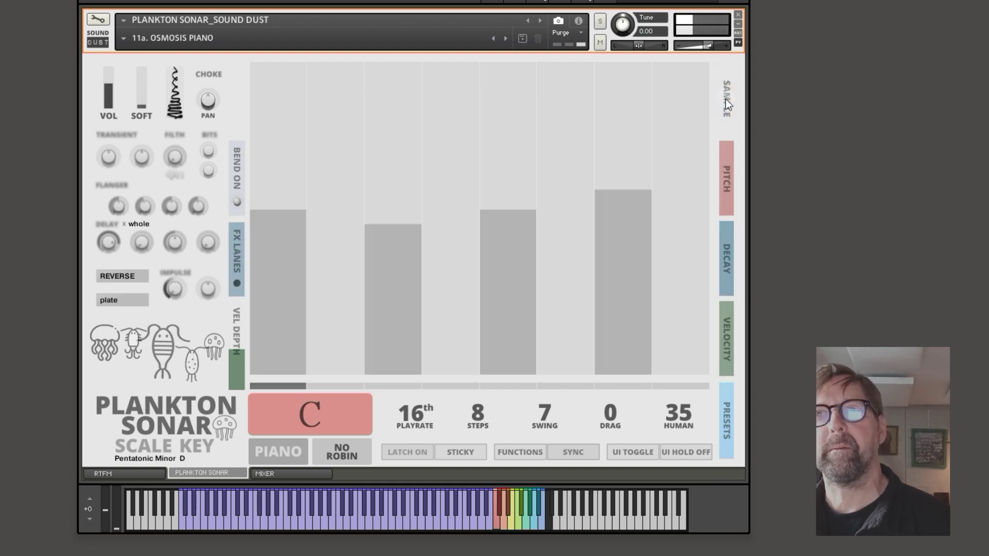
pyautogui.click(725, 100)
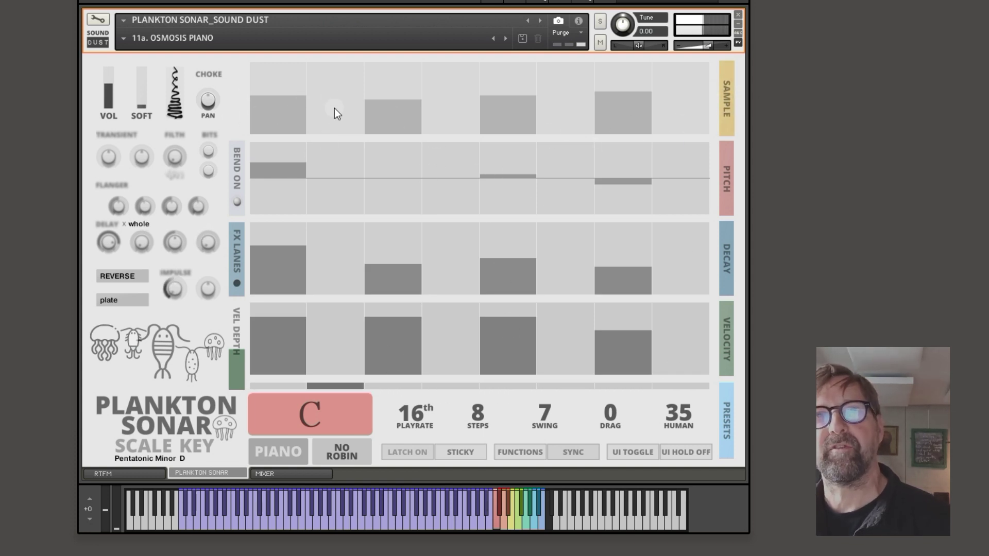
pyautogui.click(322, 118)
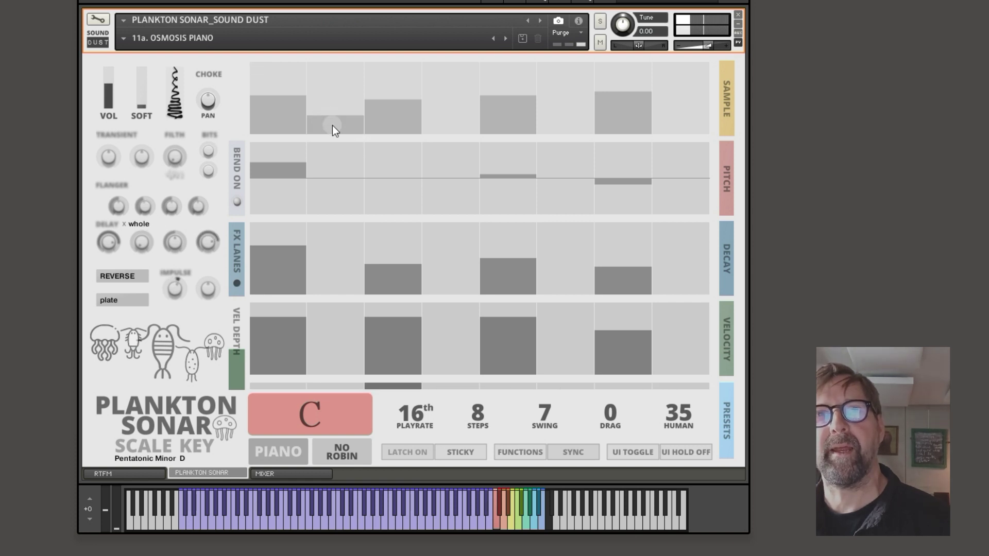
# Reduce the sequence to 4 steps and clear the sample and pitch lanes, keeping only a sample value of about one third on step 1
pyautogui.moveTo(462, 422); pyautogui.dragTo(463, 450)
pyautogui.moveTo(471, 439); pyautogui.dragTo(475, 432)
pyautogui.moveTo(401, 133)
pyautogui.mouseDown()
pyautogui.moveTo(486, 133)
pyautogui.moveTo(538, 187)
pyautogui.mouseUp()
pyautogui.moveTo(314, 126)
pyautogui.mouseDown()
pyautogui.moveTo(318, 112)
pyautogui.moveTo(321, 130)
pyautogui.moveTo(320, 70)
pyautogui.moveTo(322, 109)
pyautogui.mouseUp()
pyautogui.moveTo(314, 170); pyautogui.dragTo(332, 181)
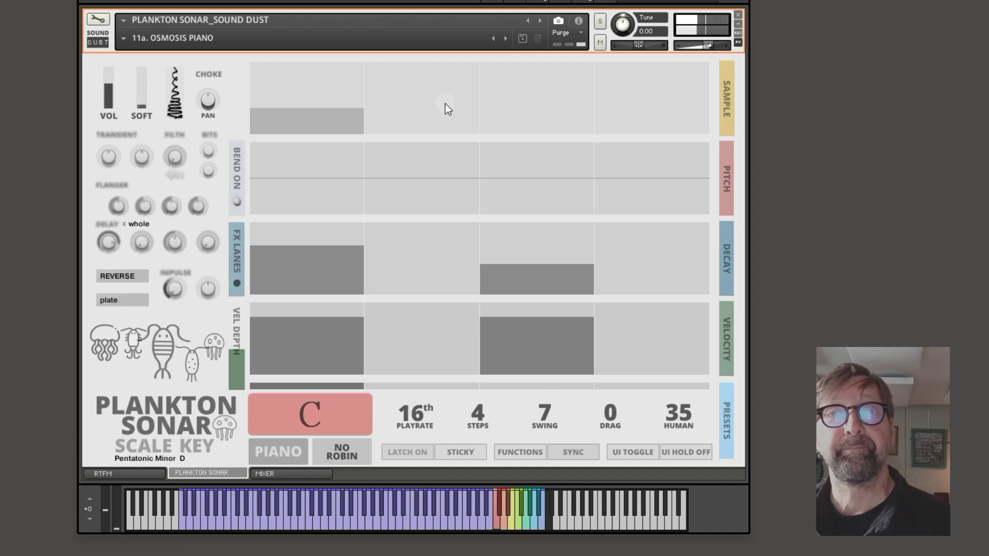
# Raise the pitch slightly on steps 1 and 3 and give step 3 a sample value of about half
pyautogui.moveTo(322, 169); pyautogui.dragTo(324, 160)
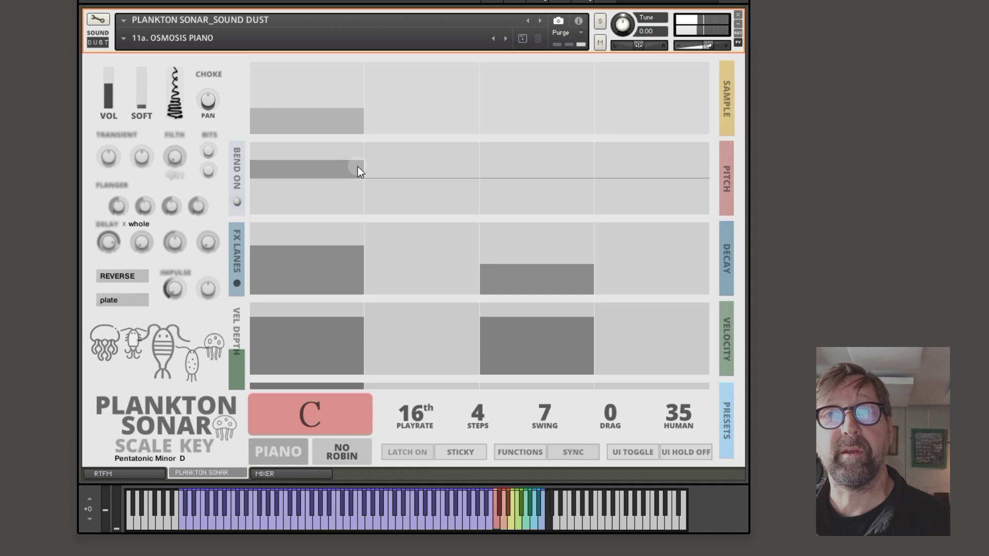
pyautogui.click(542, 112)
pyautogui.click(539, 171)
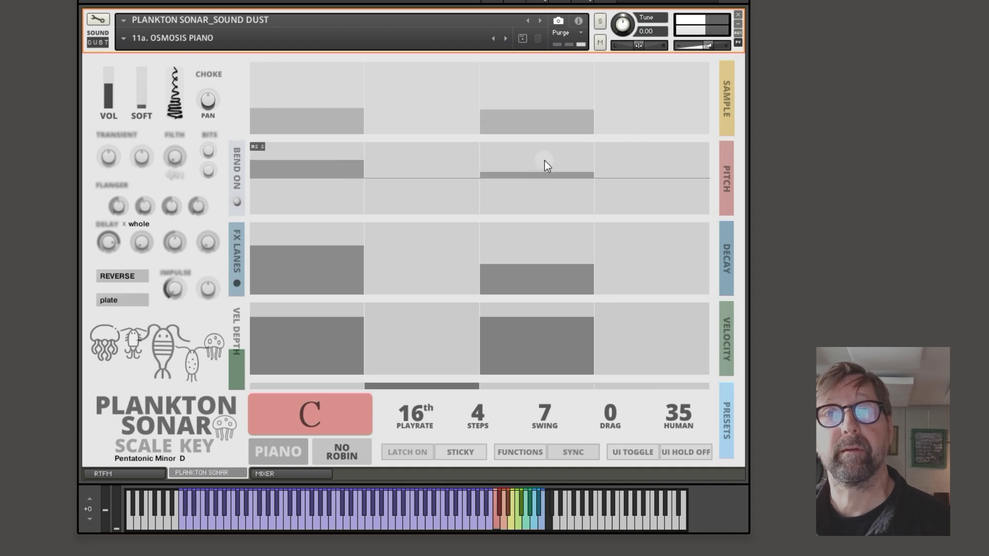
pyautogui.click(543, 97)
pyautogui.click(330, 166)
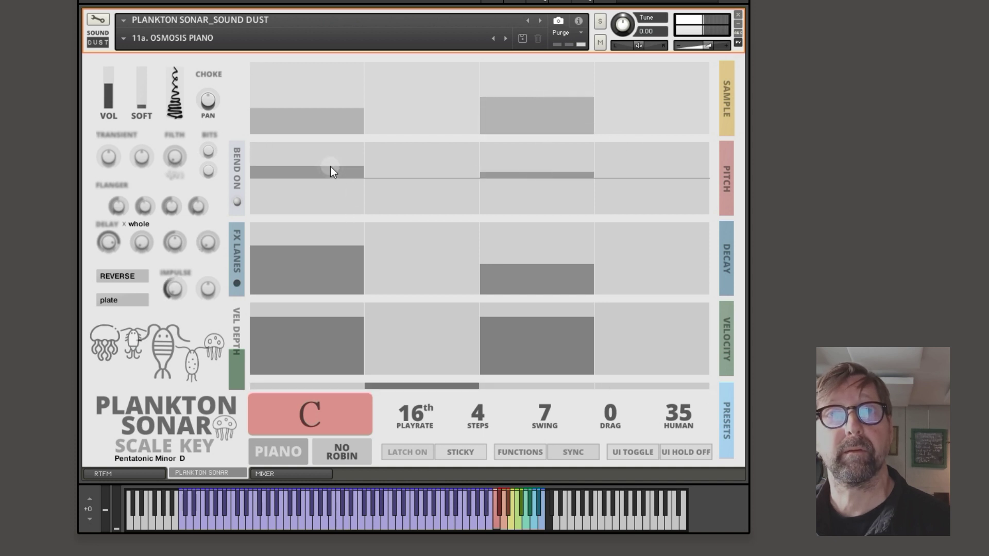
# Set the scale to Bebop Minor and the key to C
pyautogui.click(145, 457)
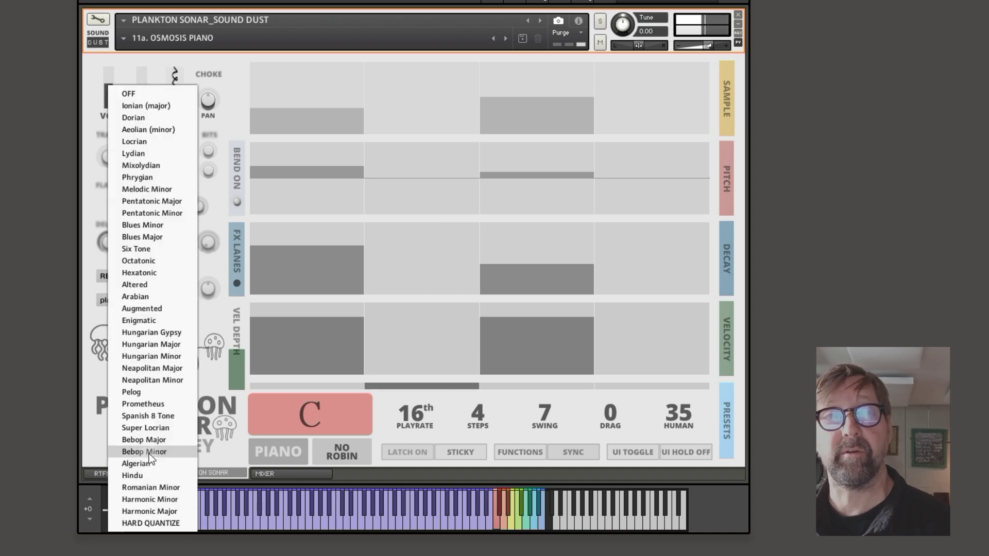
pyautogui.click(149, 452)
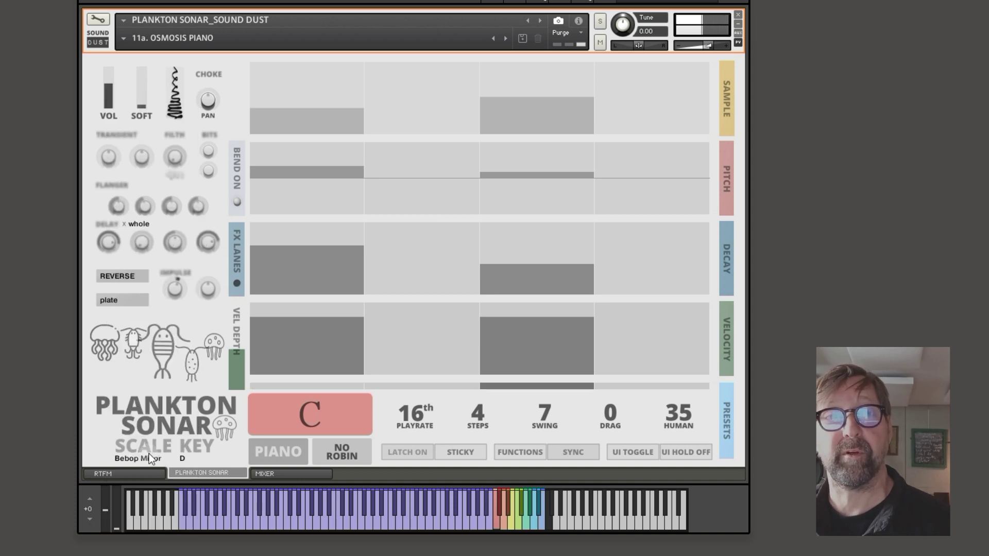
pyautogui.click(192, 456)
pyautogui.click(191, 390)
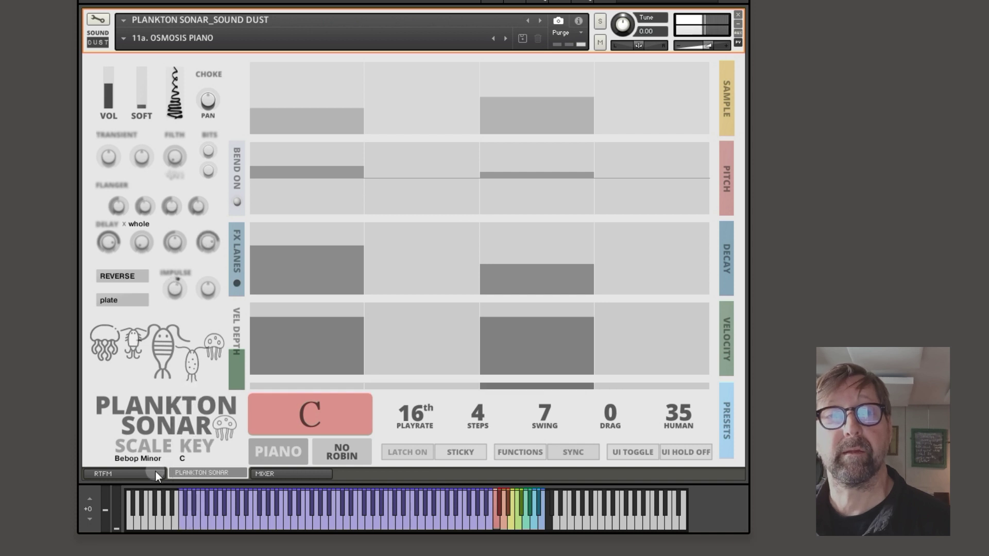
# Try the Hexatonic and Melodic Minor scales, ending on Ionian (major)
pyautogui.click(140, 457)
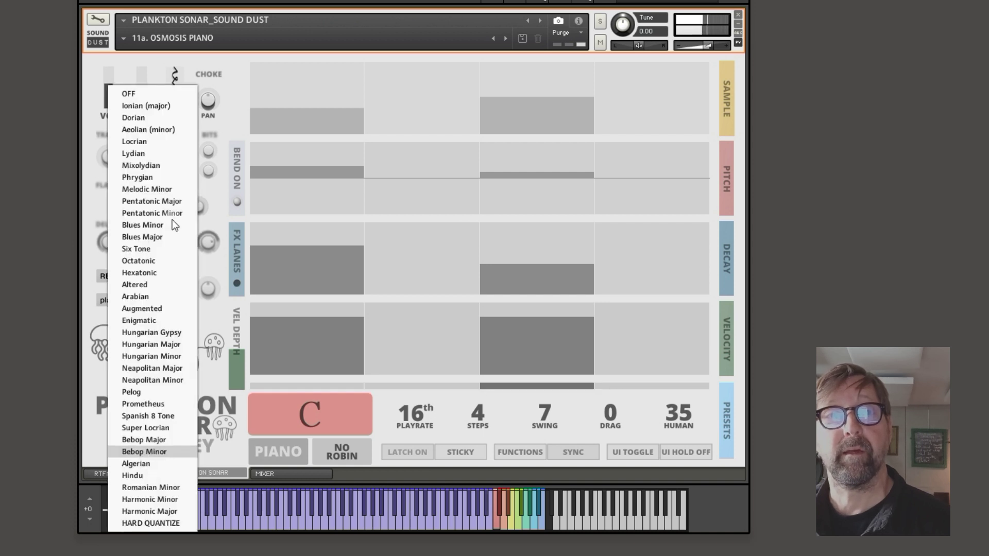
pyautogui.click(151, 275)
pyautogui.click(138, 458)
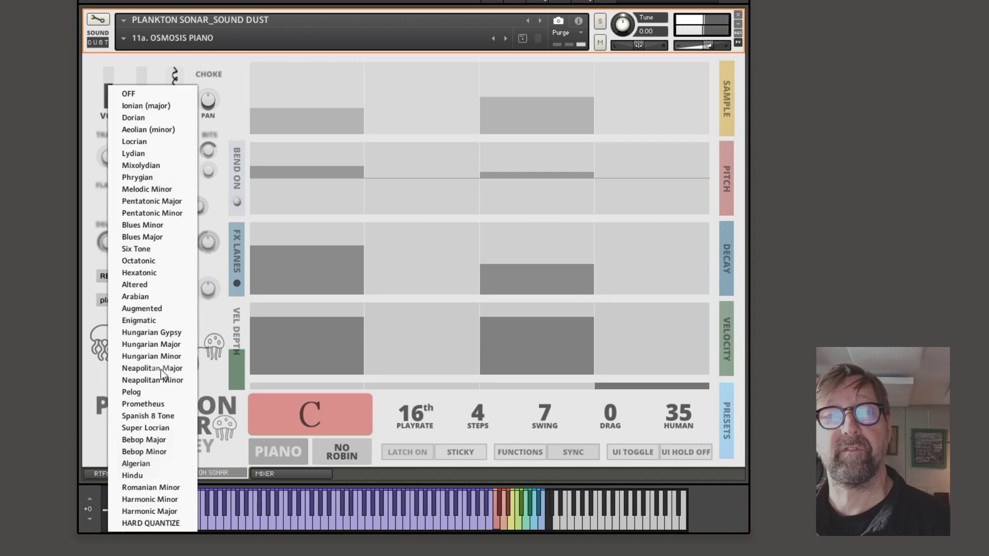
pyautogui.click(149, 191)
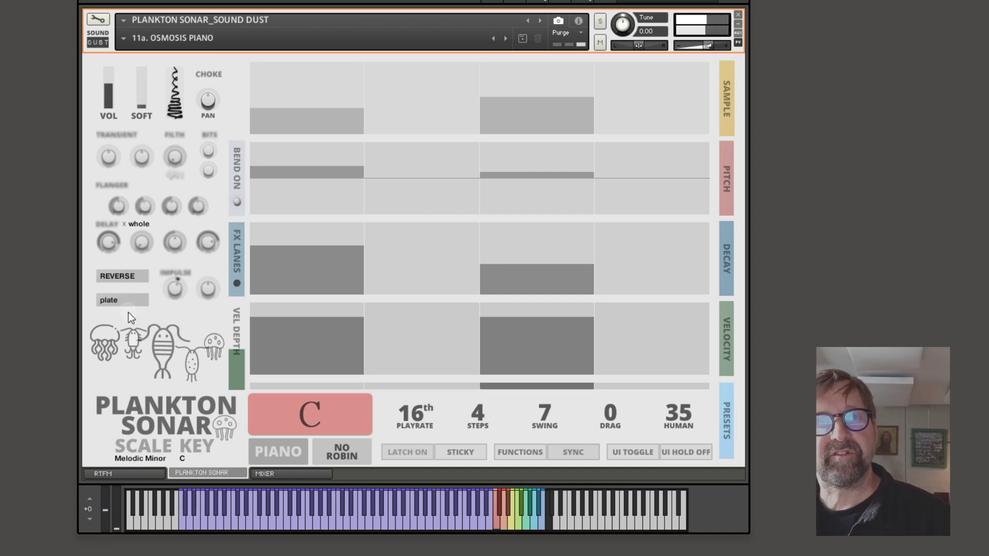
pyautogui.click(143, 457)
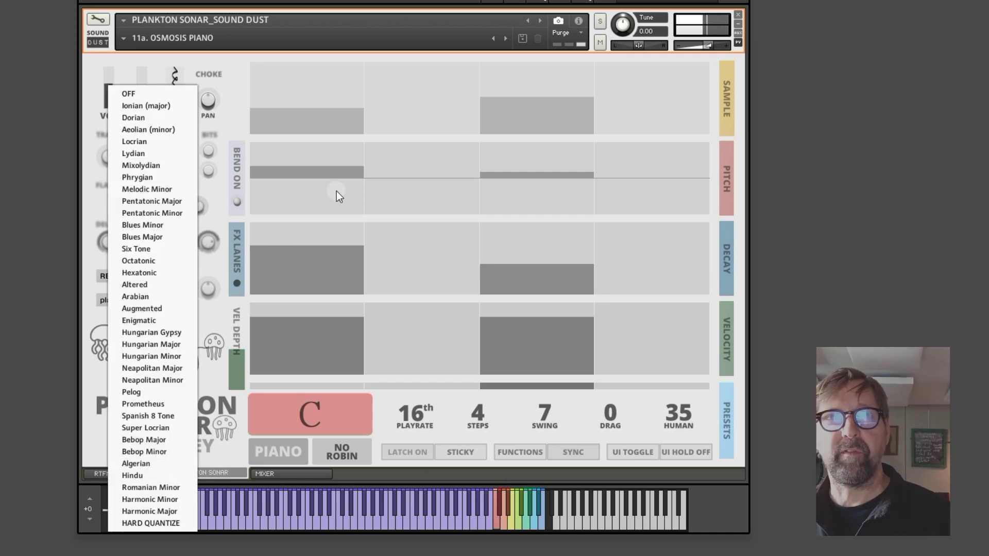
pyautogui.click(139, 107)
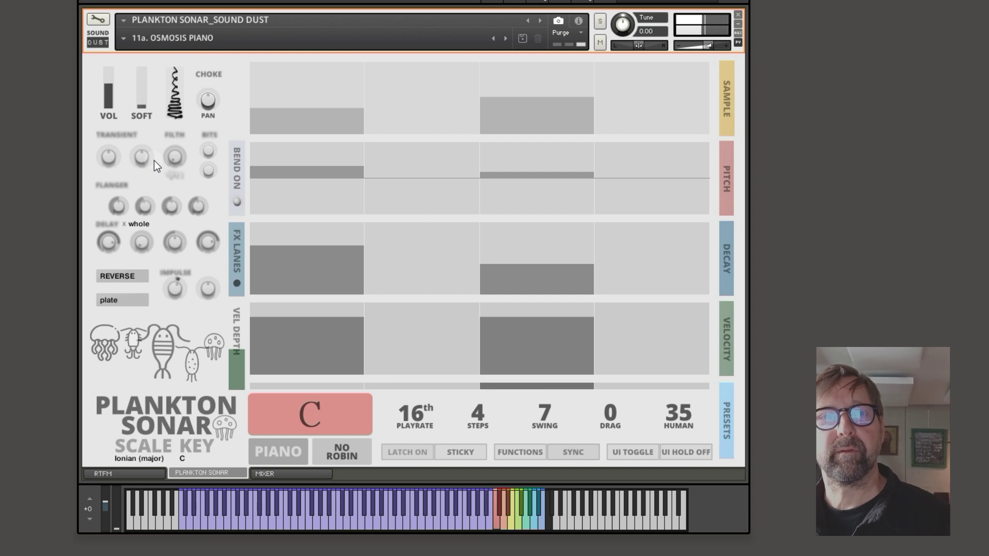
# Switch pitch bend off and back on to compare the sound
pyautogui.click(239, 201)
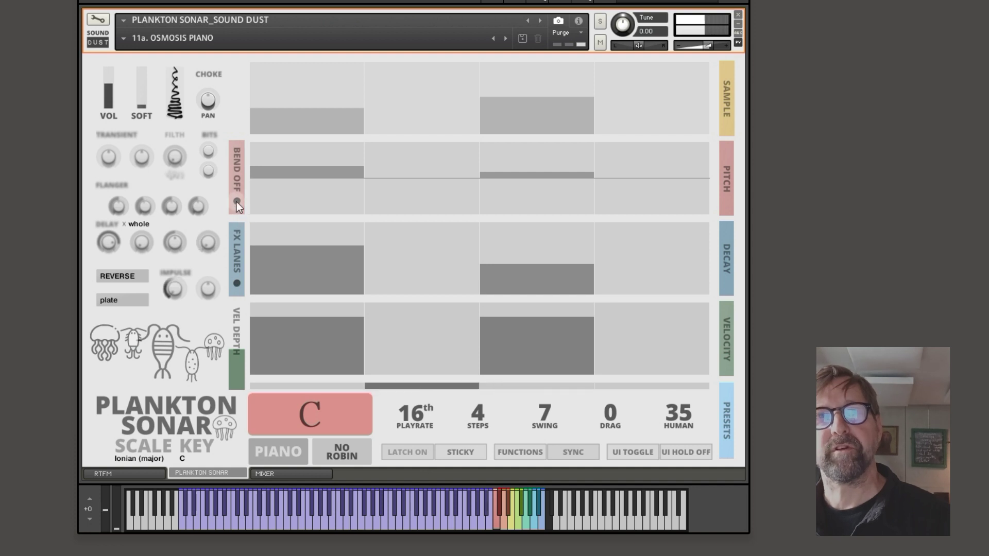
pyautogui.click(236, 199)
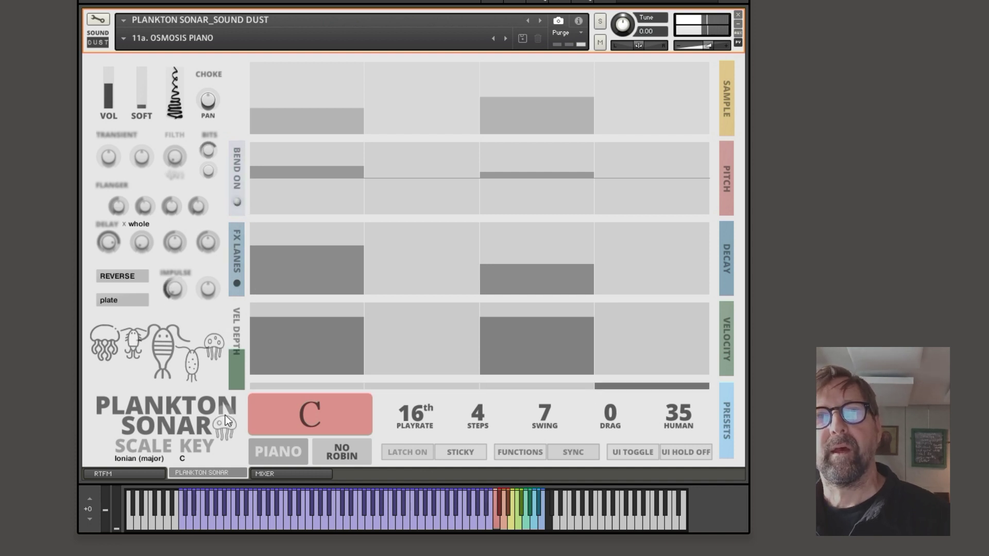
# Lower the velocity depth to about a quarter and raise it to about three quarters to compare the response
pyautogui.click(238, 354)
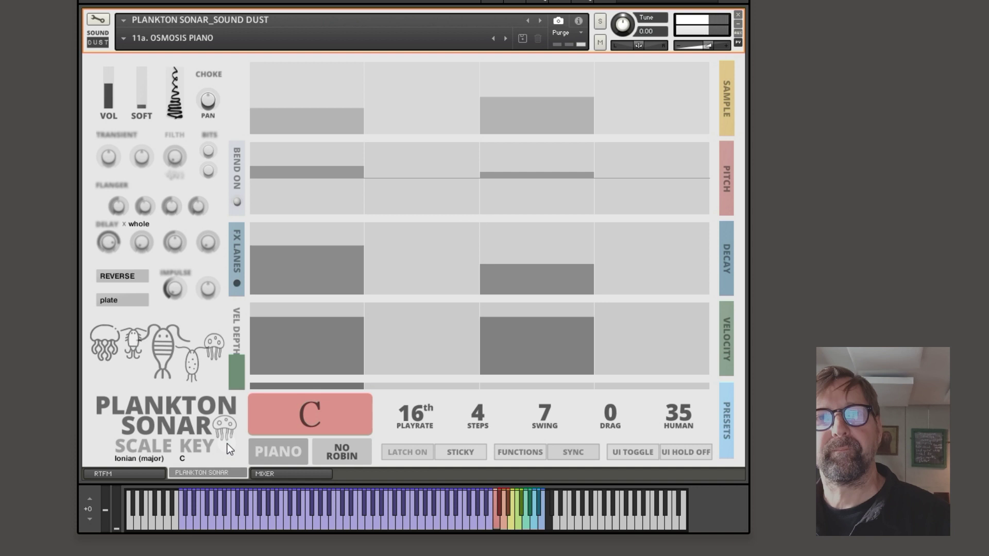
pyautogui.click(235, 366)
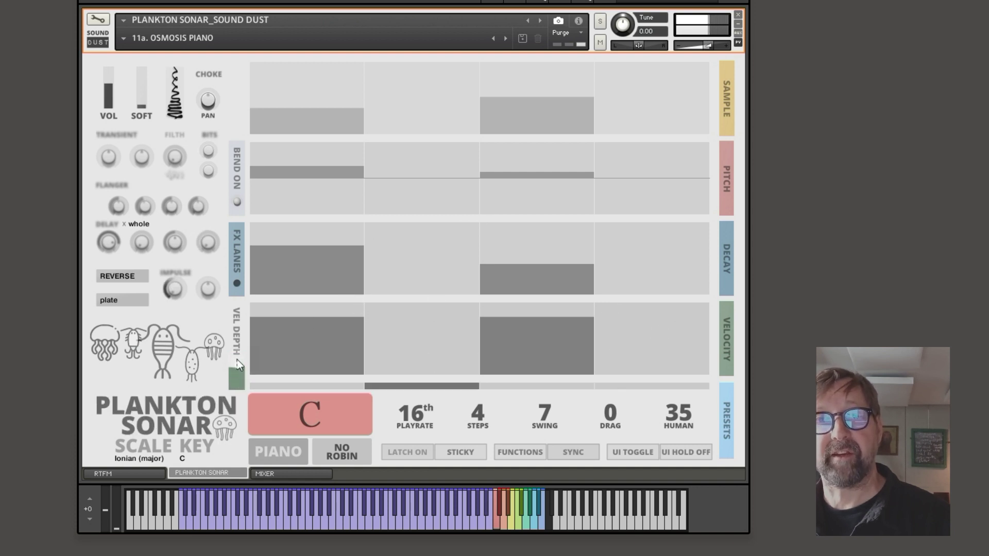
pyautogui.click(230, 327)
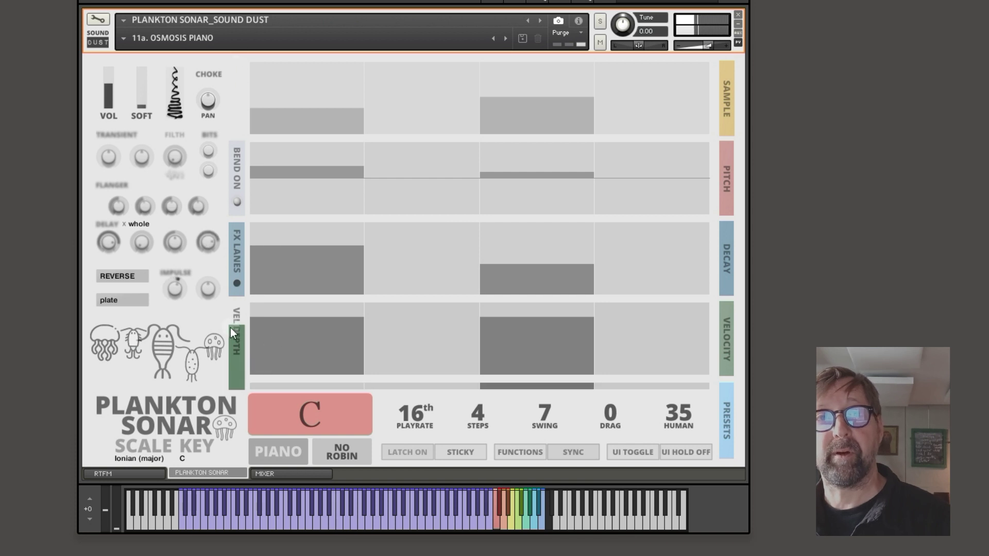
# Drop the velocity of step 3 to about a quarter, then bring it up to about half
pyautogui.click(528, 355)
pyautogui.click(516, 356)
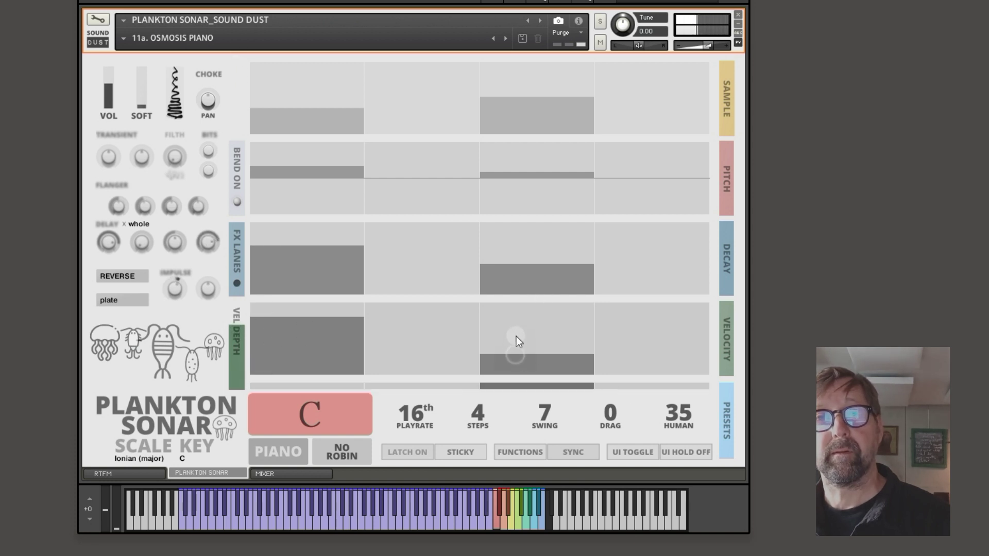
pyautogui.click(516, 336)
# Set the velocity depth to about half and start learning MIDI CC automation for it
pyautogui.moveTo(246, 387); pyautogui.dragTo(242, 529)
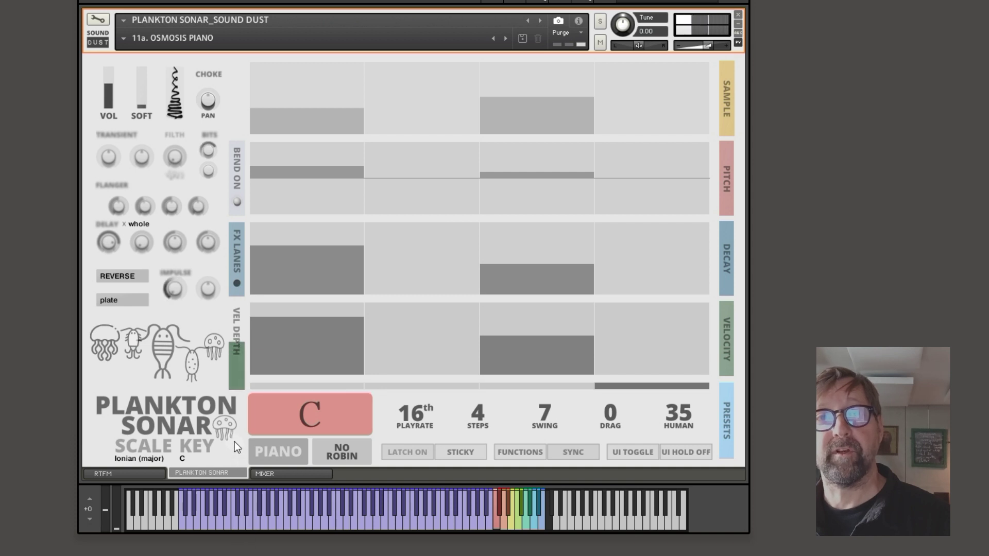
pyautogui.rightClick(233, 352)
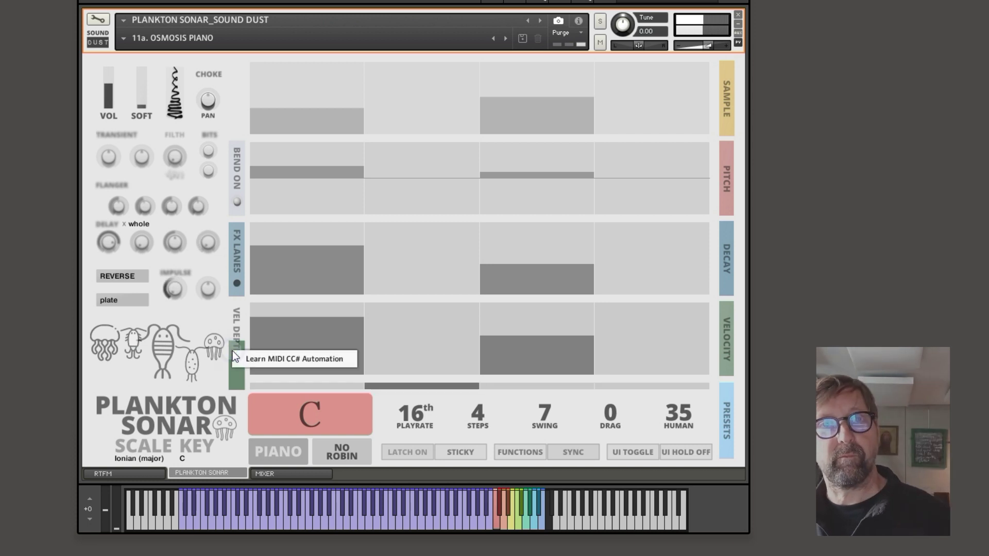
pyautogui.click(242, 358)
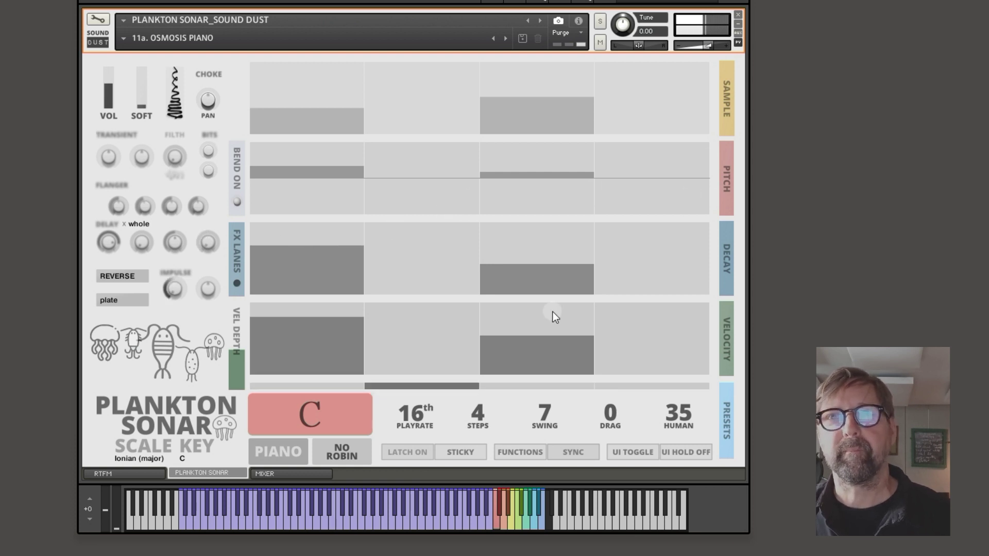
# Make the decay very short on step 1 and nearly full on step 3, and raise step 3's sample value to about two thirds
pyautogui.moveTo(311, 256); pyautogui.dragTo(314, 287)
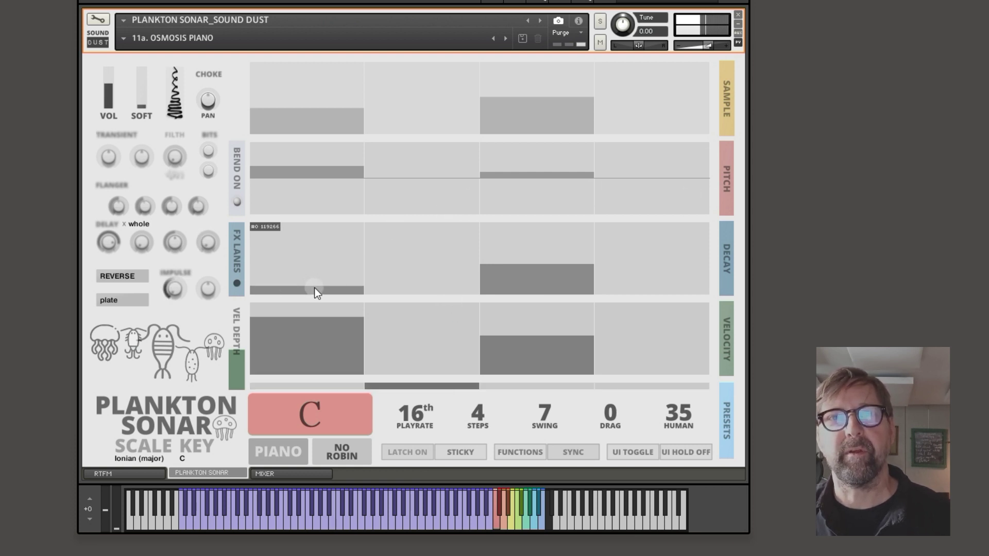
pyautogui.moveTo(538, 276); pyautogui.dragTo(525, 229)
pyautogui.click(512, 87)
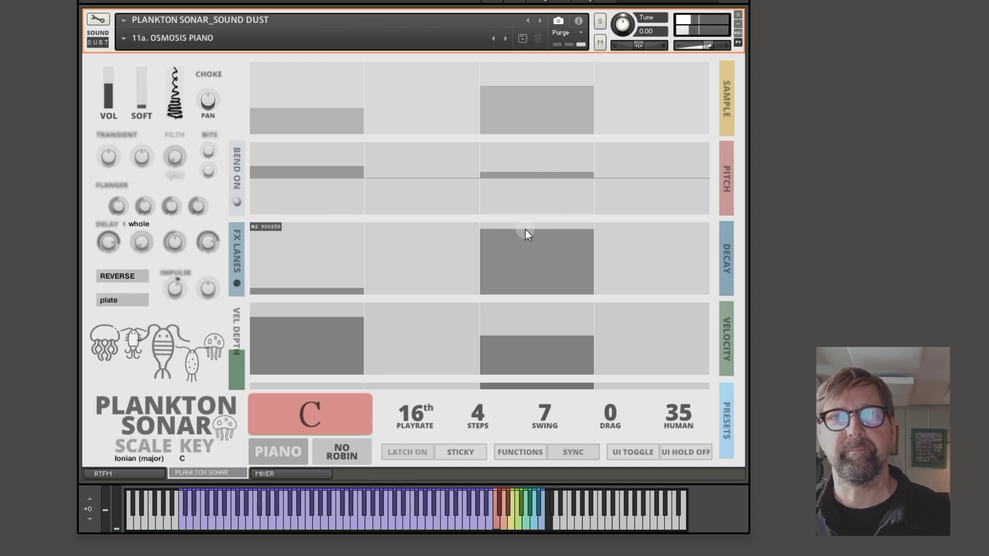
# Switch the voice mode from Choke to Poly and back to compare the note overlap
pyautogui.click(214, 75)
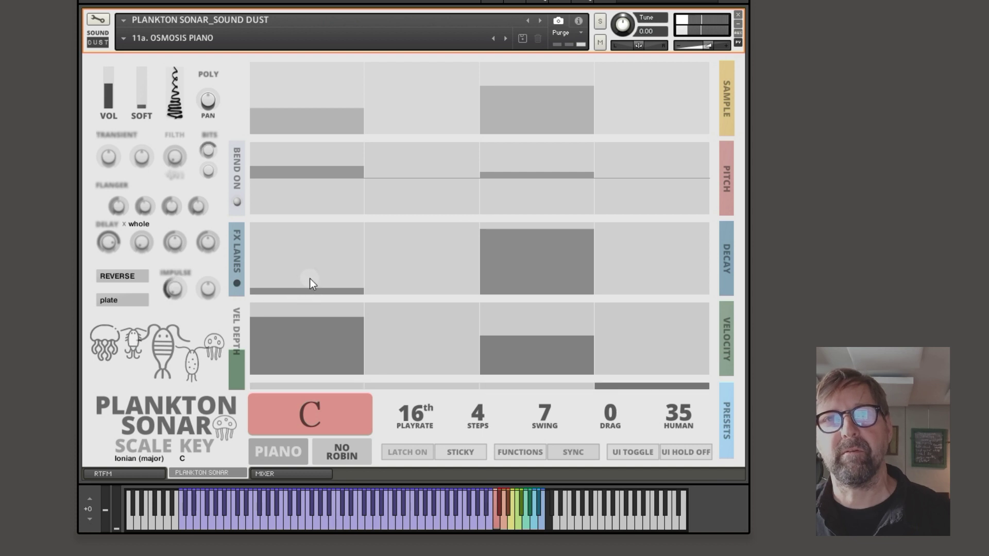
pyautogui.click(208, 75)
# Lengthen step 1's decay and fill in step 2 with a low sample value, raised pitch, medium decay and fairly high velocity
pyautogui.moveTo(314, 289); pyautogui.dragTo(316, 235)
pyautogui.moveTo(421, 285); pyautogui.dragTo(421, 273)
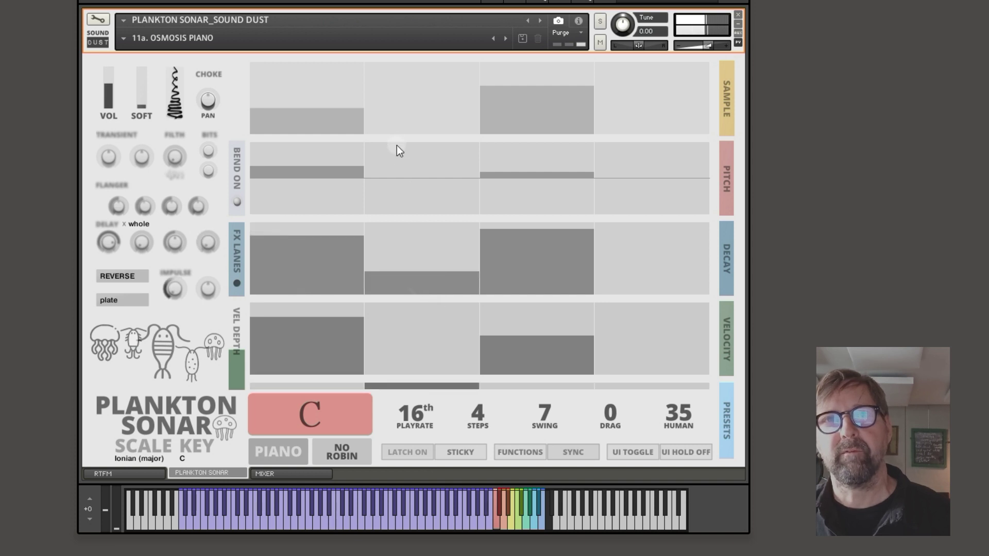
pyautogui.moveTo(426, 118); pyautogui.dragTo(425, 115)
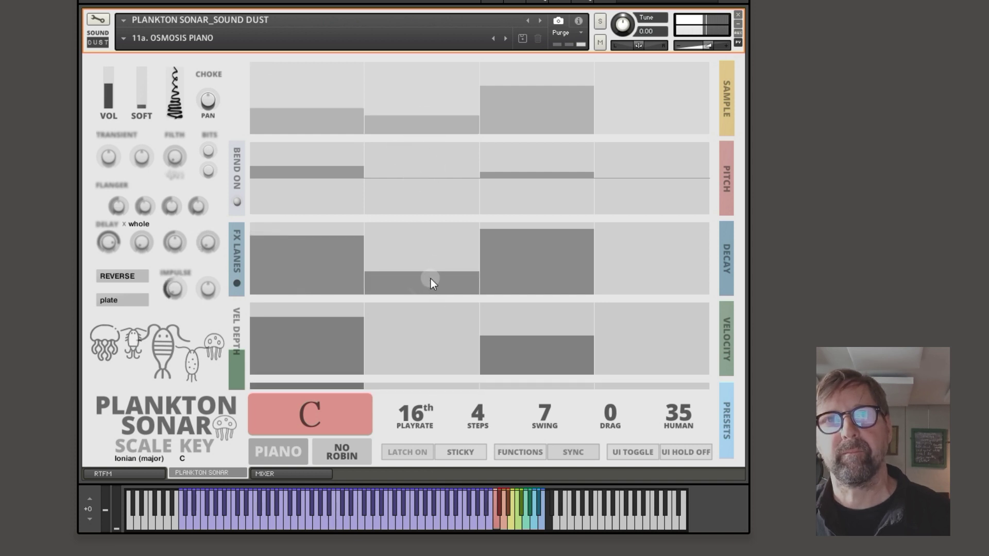
pyautogui.moveTo(430, 278); pyautogui.dragTo(429, 256)
pyautogui.moveTo(428, 365); pyautogui.dragTo(424, 325)
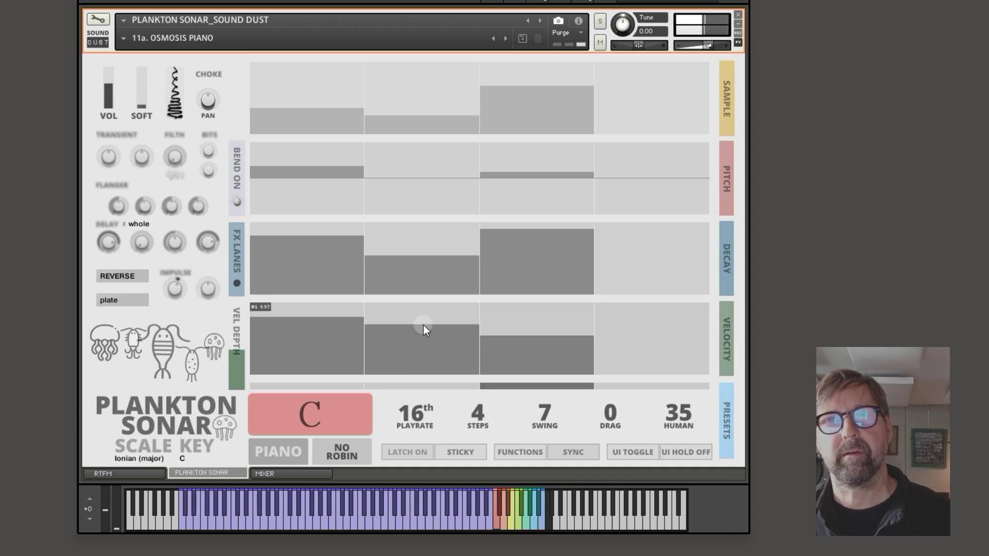
pyautogui.click(398, 126)
pyautogui.click(412, 164)
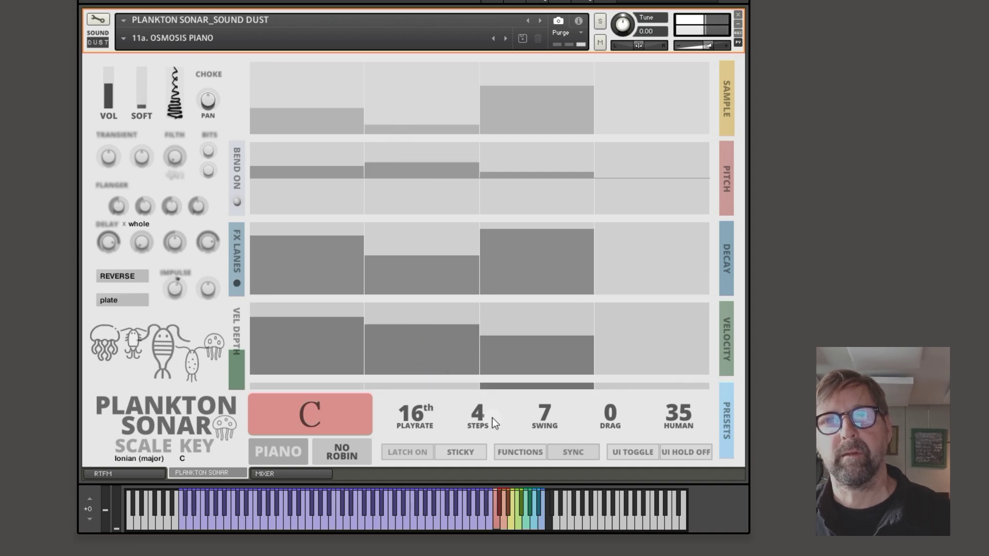
# Set both swing and human to 0
pyautogui.moveTo(542, 414); pyautogui.dragTo(525, 443)
pyautogui.moveTo(675, 421); pyautogui.dragTo(630, 520)
# Reset step 2's pitch to the centre line, set its sample to about half and velocity below half, and raise step 3's velocity
pyautogui.click(417, 177)
pyautogui.moveTo(410, 129); pyautogui.dragTo(406, 93)
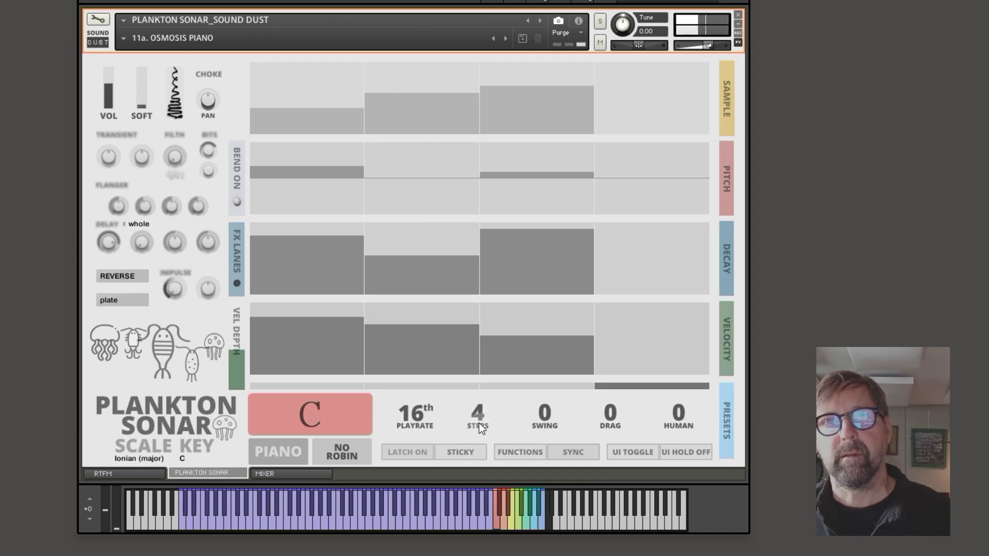
pyautogui.moveTo(387, 129); pyautogui.dragTo(406, 117)
pyautogui.moveTo(424, 329)
pyautogui.mouseDown()
pyautogui.moveTo(425, 344)
pyautogui.moveTo(511, 323)
pyautogui.mouseUp()
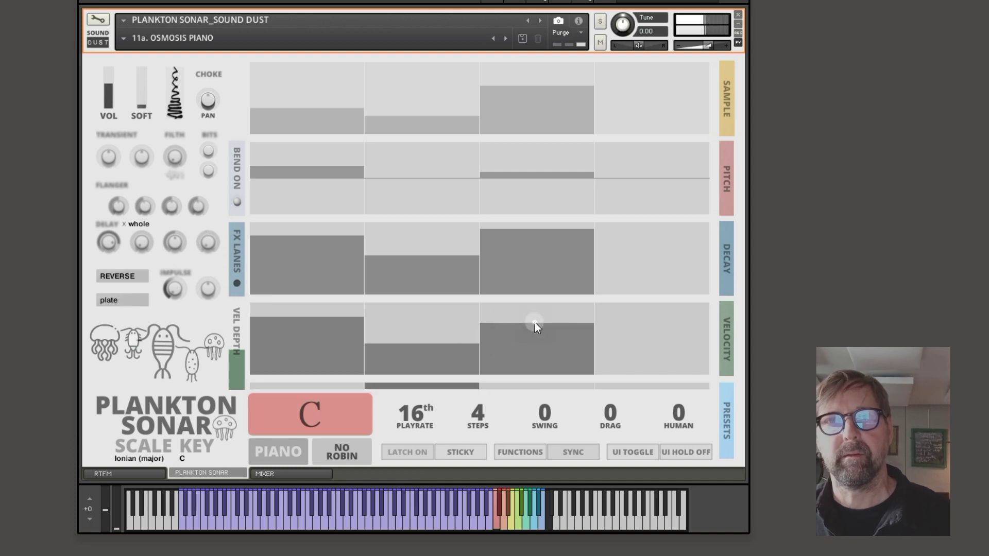
pyautogui.moveTo(408, 116); pyautogui.dragTo(409, 96)
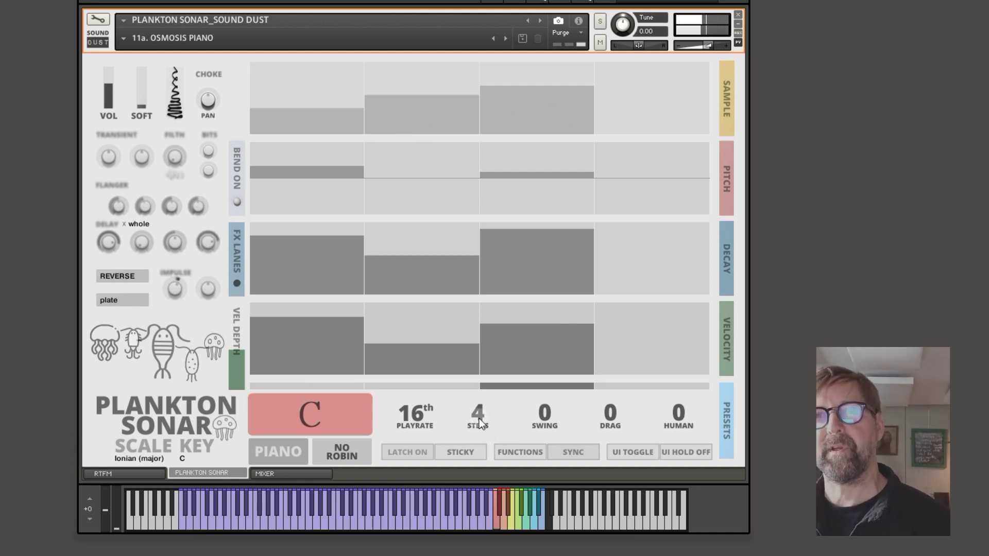
# Try a higher step count and return the sequence to 4 steps
pyautogui.moveTo(486, 411); pyautogui.dragTo(517, 353)
pyautogui.moveTo(488, 407); pyautogui.dragTo(494, 443)
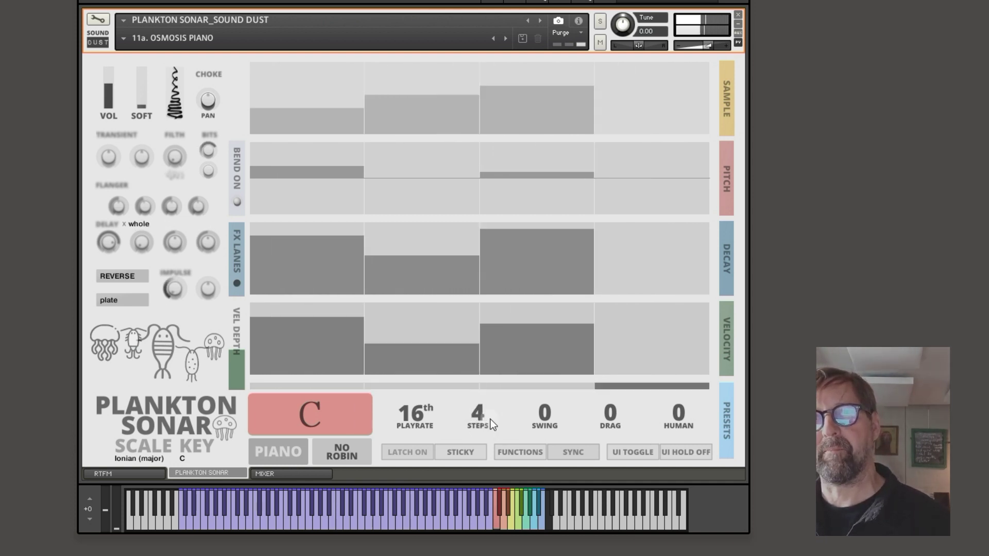
# Repeat the 4-step pattern twice to extend the sequence to 16 steps
pyautogui.click(524, 452)
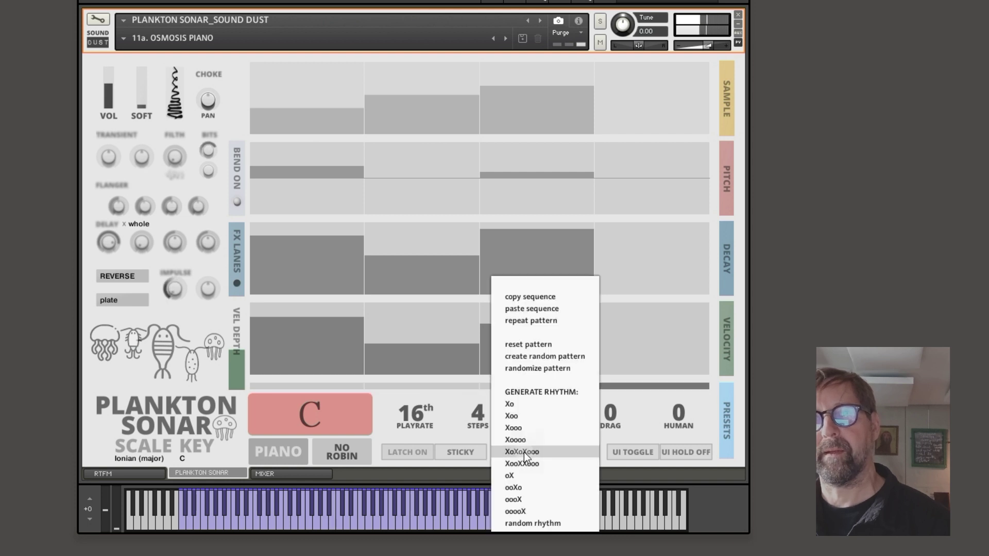
pyautogui.click(541, 322)
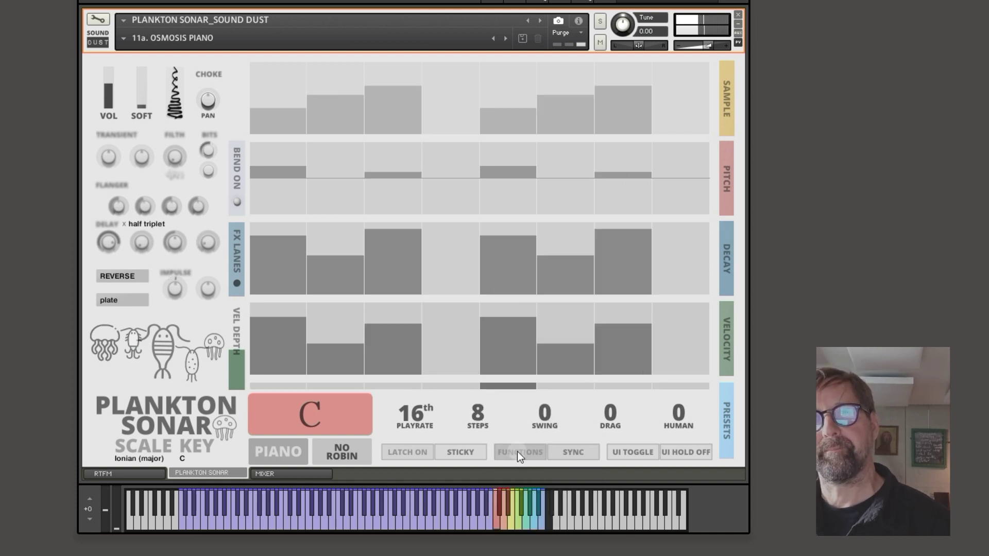
pyautogui.click(516, 451)
pyautogui.click(530, 319)
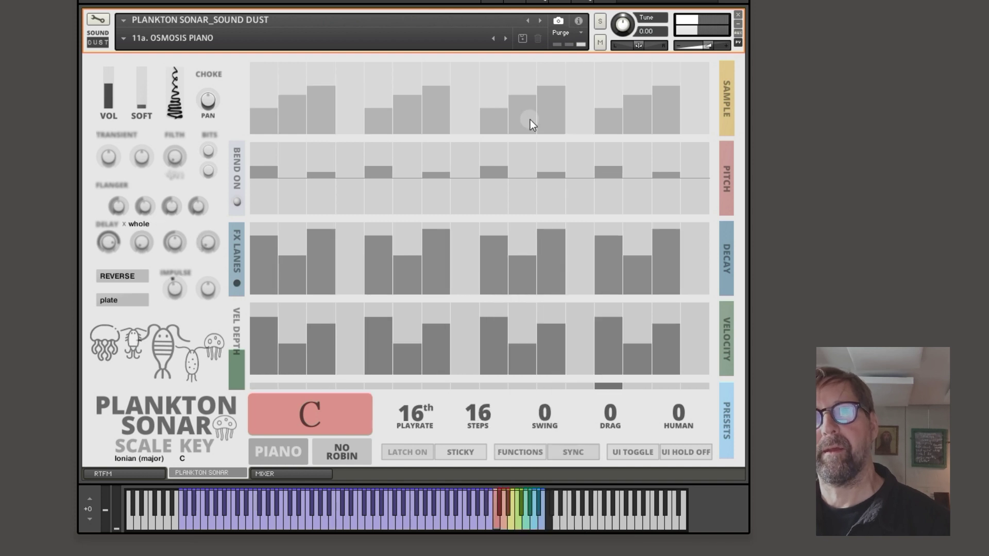
# Give step 10 a low sample and higher velocity, shorten step 11's decay, raise both pitches slightly, and set steps 13 and 14 to medium and high velocity
pyautogui.click(524, 175)
pyautogui.click(549, 255)
pyautogui.click(527, 330)
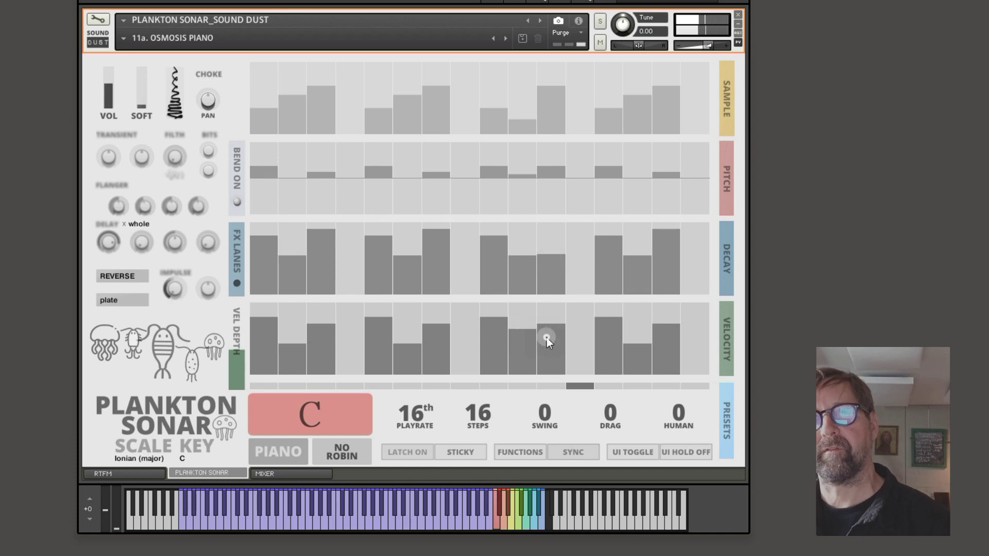
pyautogui.click(622, 331)
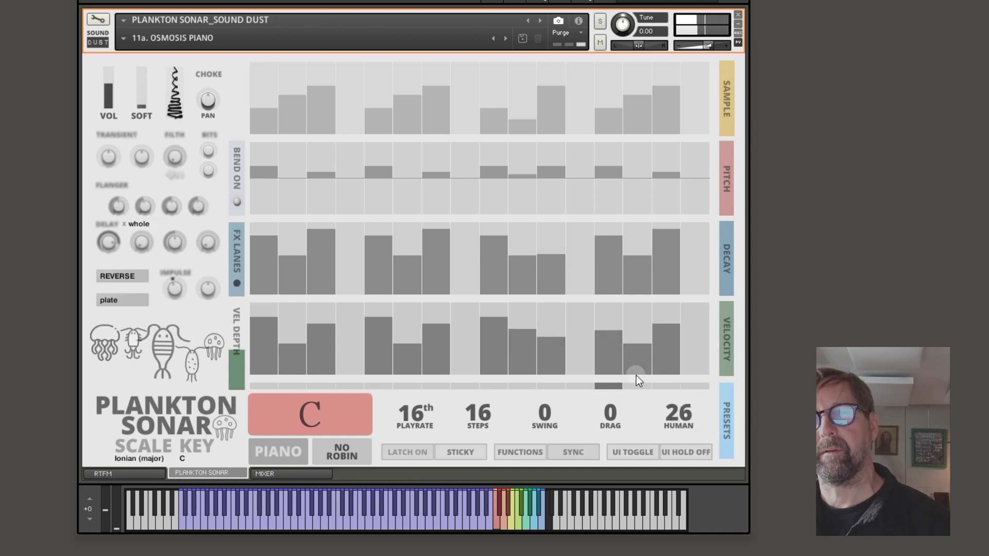
pyautogui.click(643, 316)
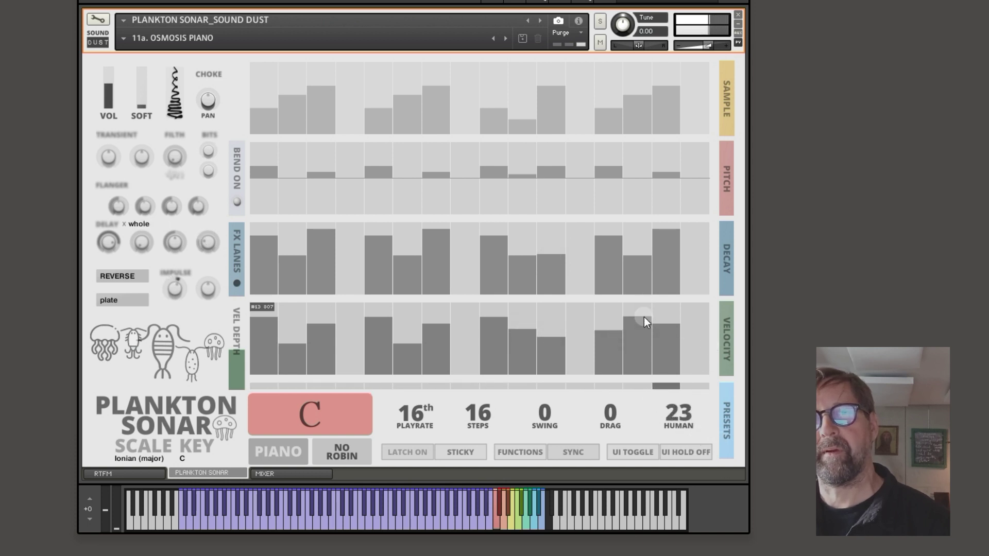
# Switch pitch bend off and bring up the FX lanes
pyautogui.click(507, 454)
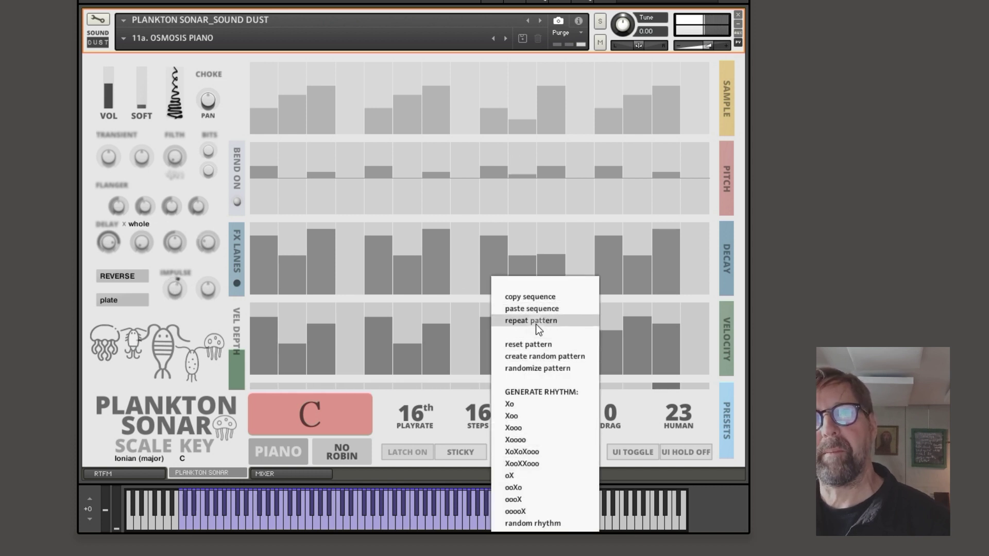
pyautogui.click(235, 211)
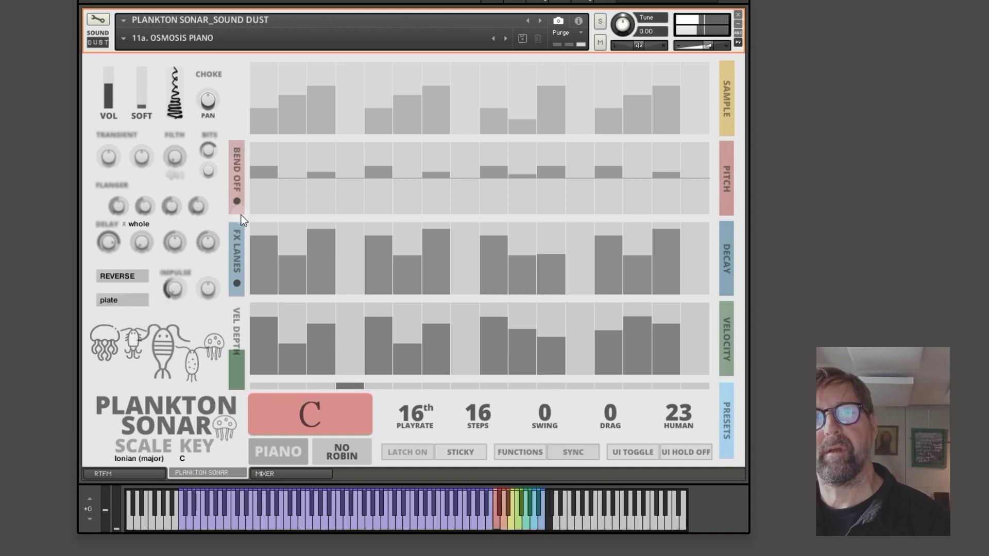
pyautogui.click(238, 256)
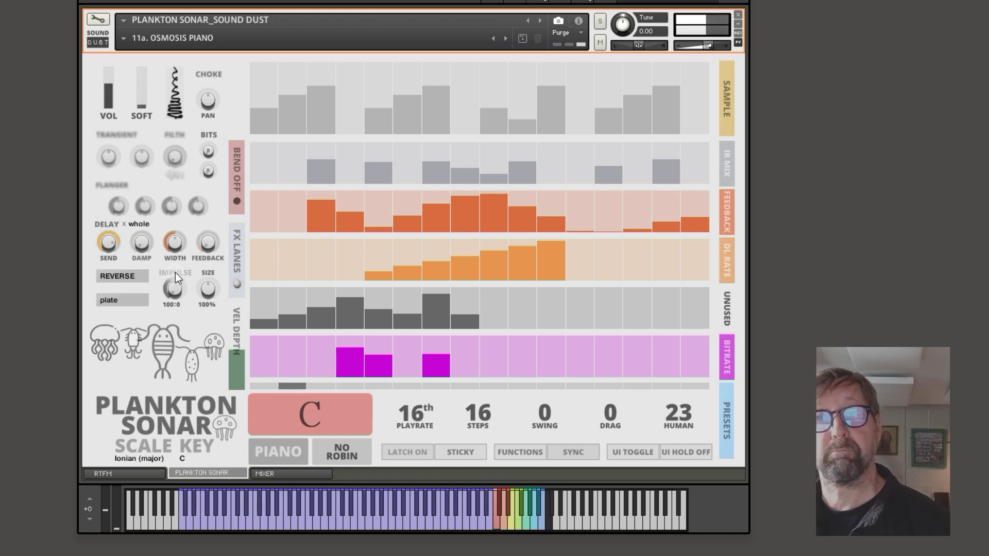
# Audition the Sine, Sponge Piano, Glass, Metal, Hammond B3 and Electric Piano sounds in turn
pyautogui.click(294, 455)
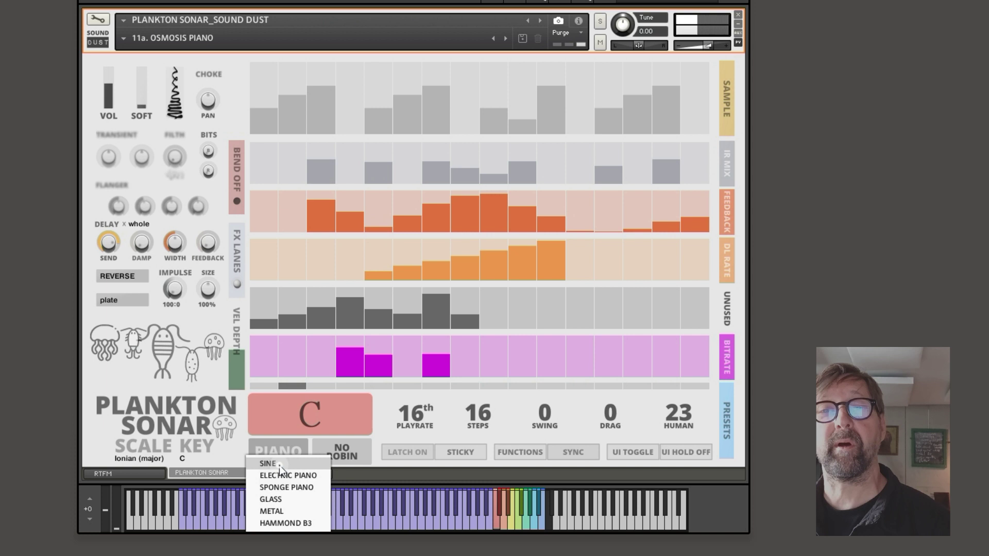
pyautogui.click(281, 466)
pyautogui.click(283, 454)
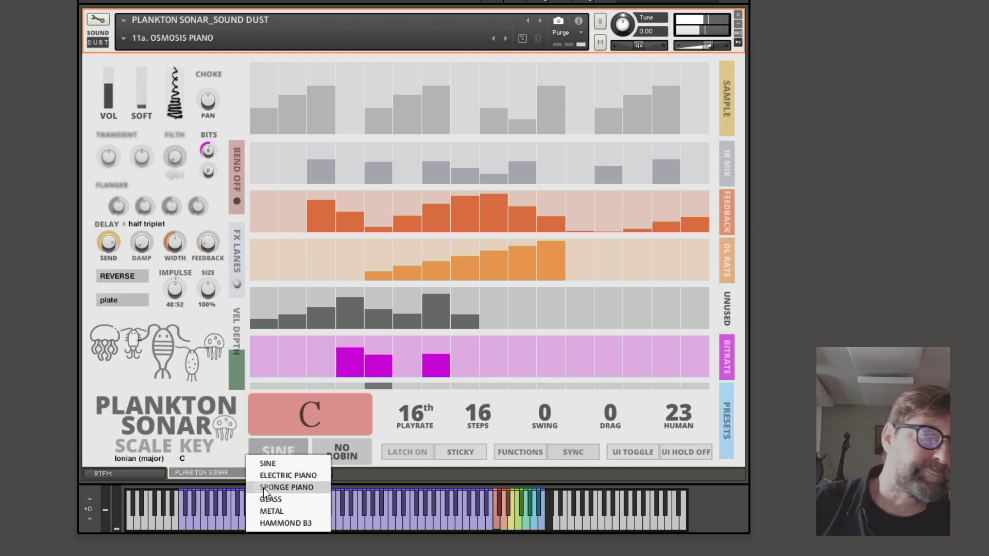
pyautogui.click(265, 488)
pyautogui.click(265, 450)
pyautogui.click(272, 499)
pyautogui.click(274, 451)
pyautogui.click(281, 510)
pyautogui.click(271, 451)
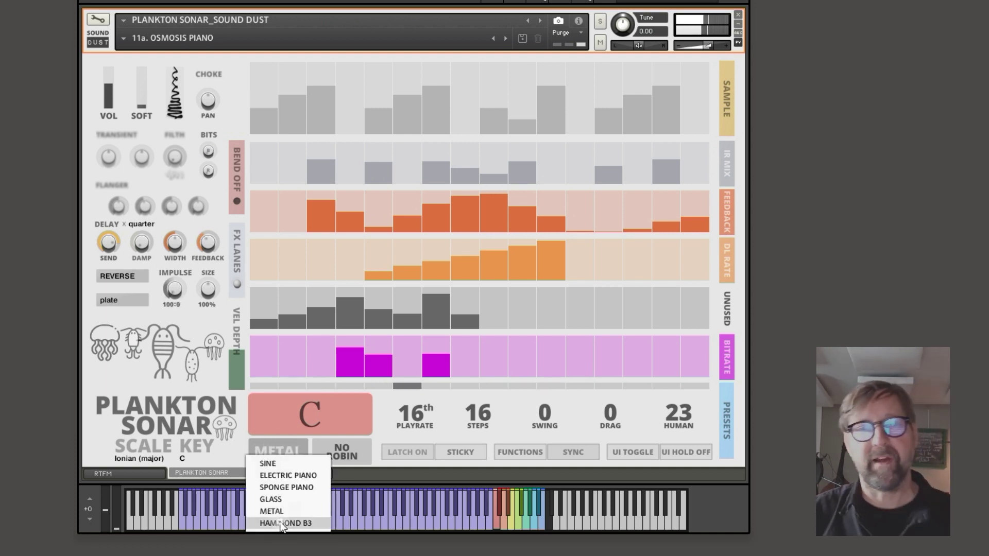
pyautogui.click(281, 523)
pyautogui.click(261, 453)
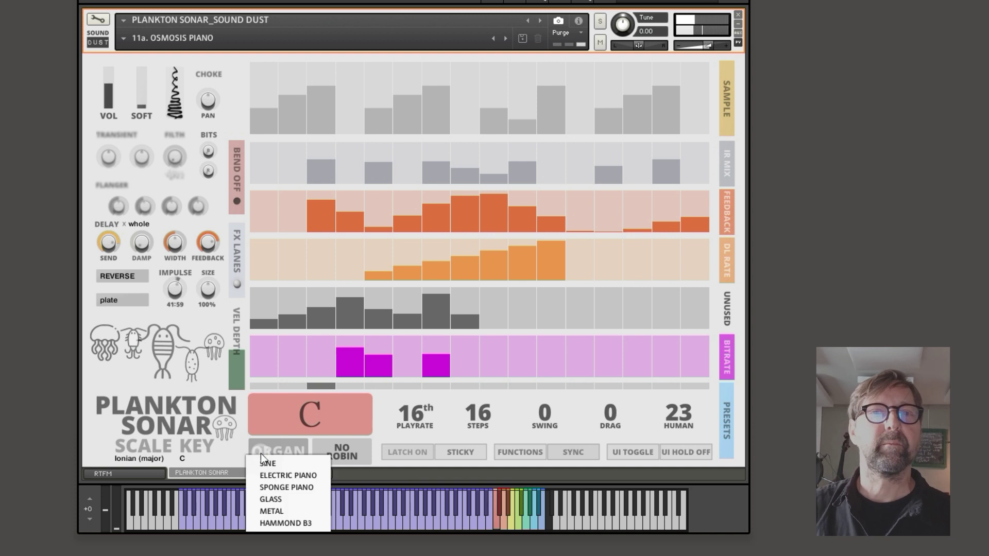
pyautogui.click(279, 477)
# Try the round robin and random robin modes, and settle on dropout
pyautogui.click(349, 452)
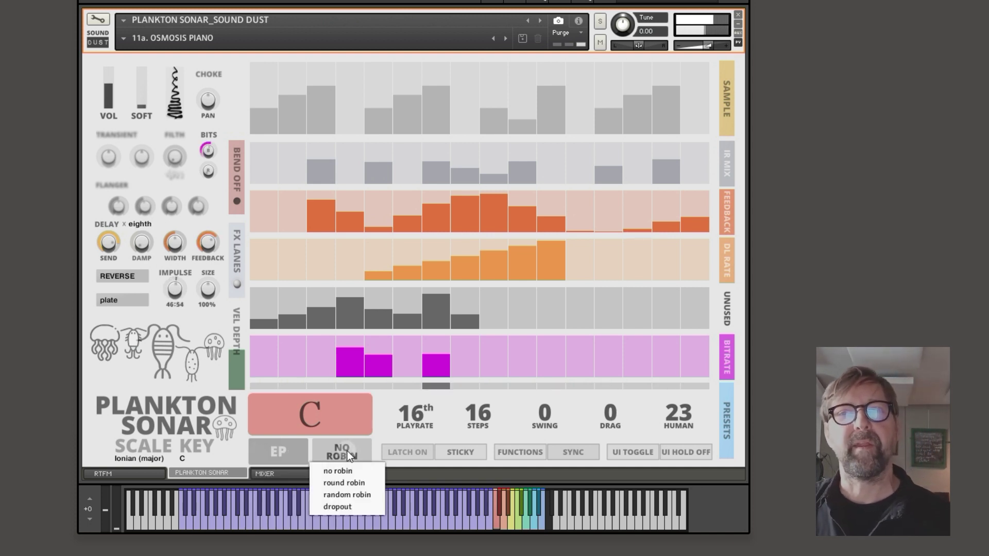
pyautogui.click(358, 484)
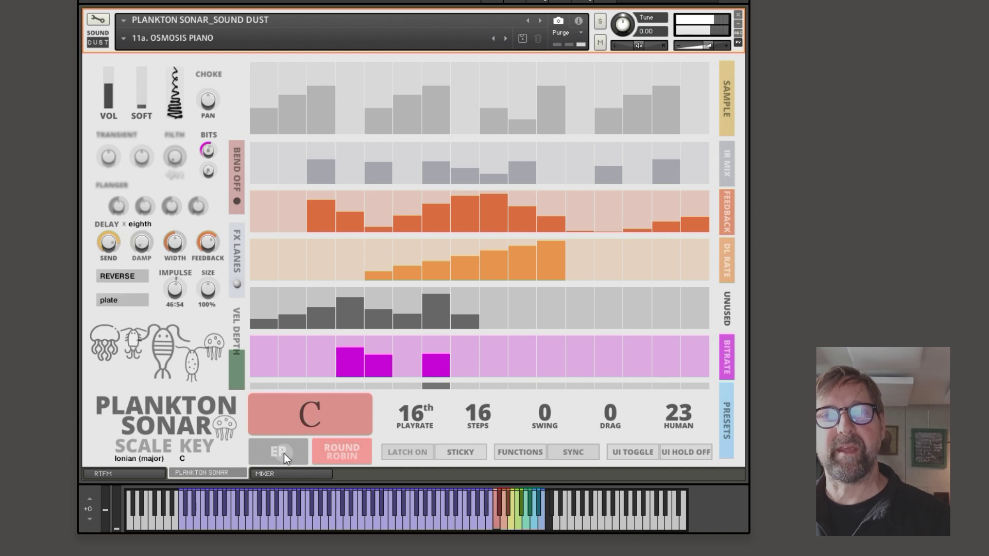
pyautogui.click(345, 445)
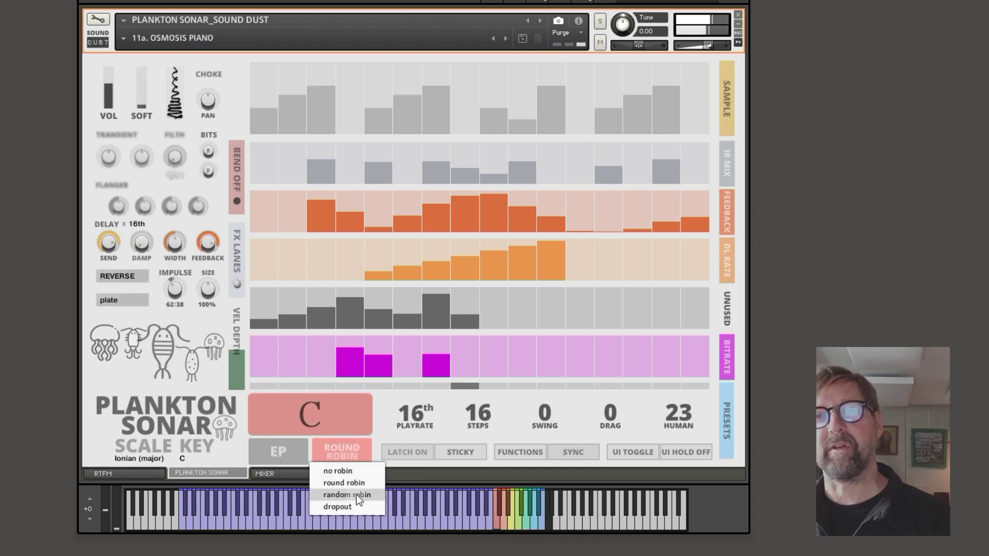
pyautogui.click(357, 495)
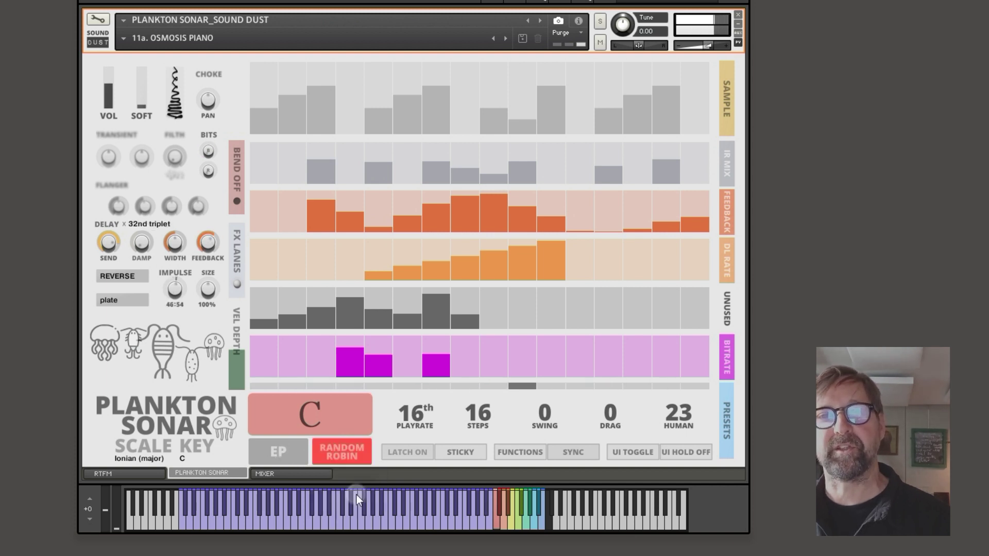
pyautogui.click(338, 452)
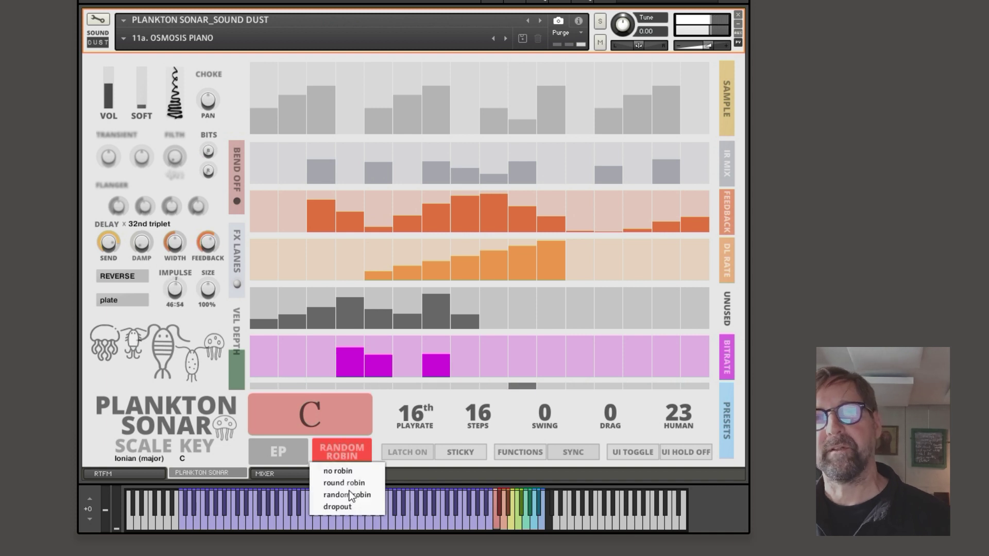
pyautogui.click(353, 508)
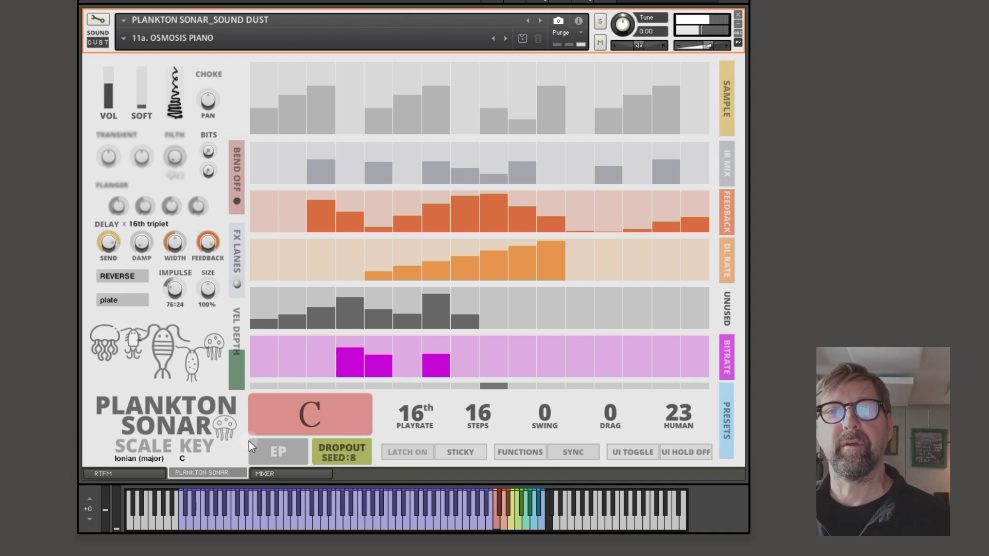
# Try the Sine sound and set the instrument to Sponge Piano
pyautogui.click(285, 450)
pyautogui.click(282, 463)
pyautogui.click(281, 452)
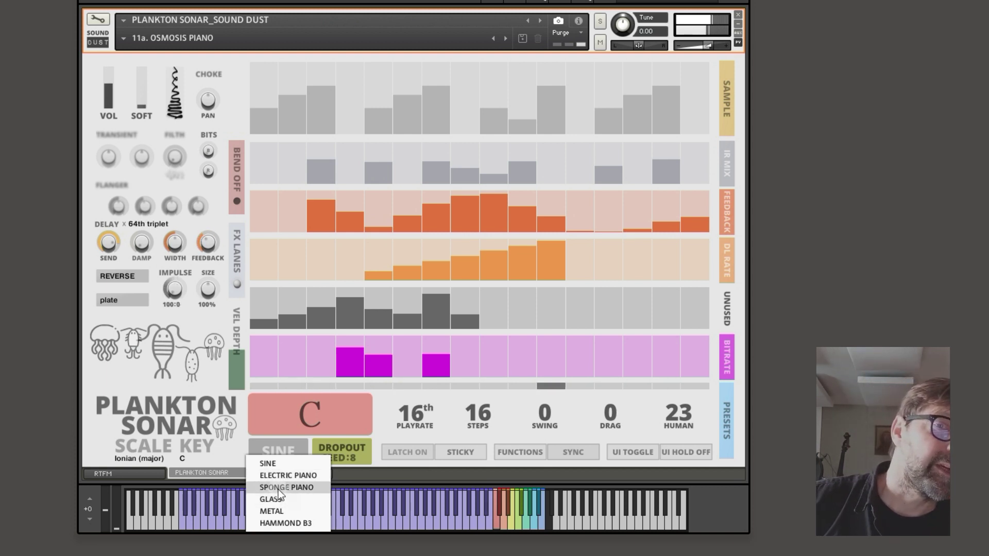
pyautogui.click(278, 489)
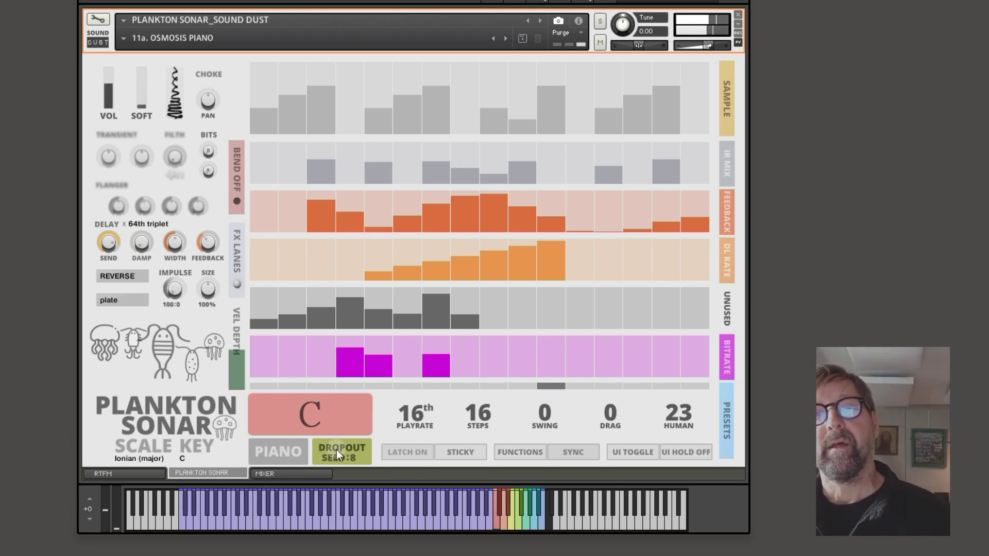
# Try dropout seeds 16, 2 and 3, and settle on seed 7
pyautogui.click(351, 455)
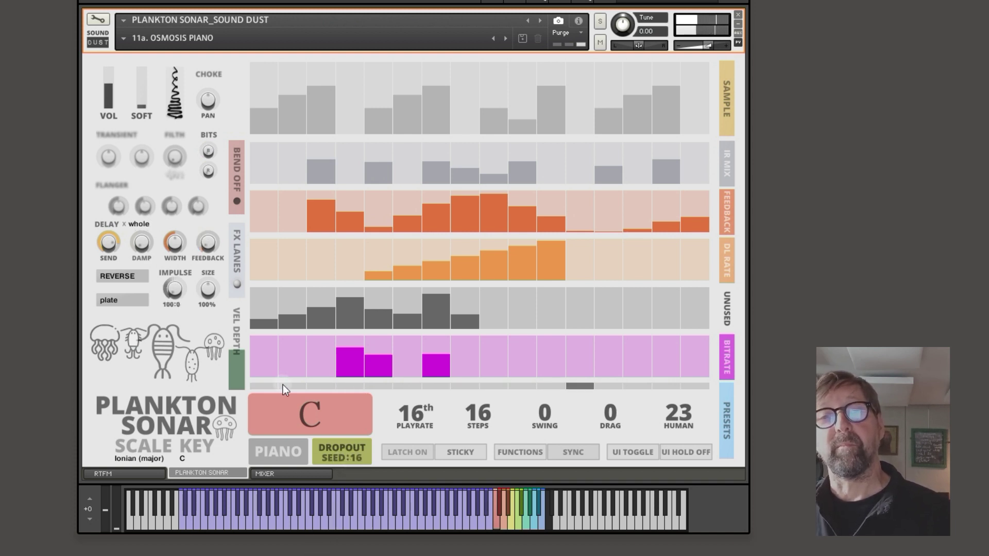
pyautogui.click(357, 458)
pyautogui.click(348, 520)
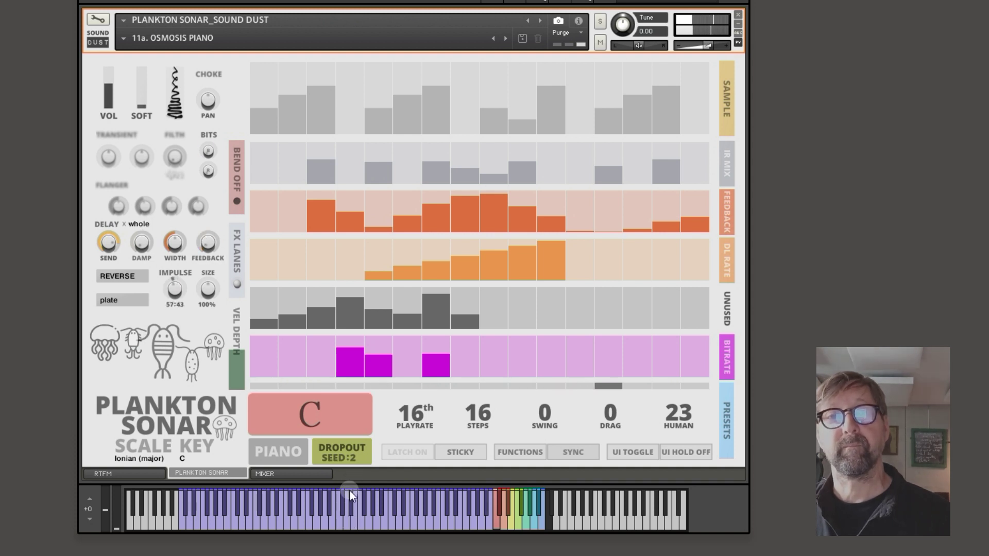
pyautogui.click(351, 455)
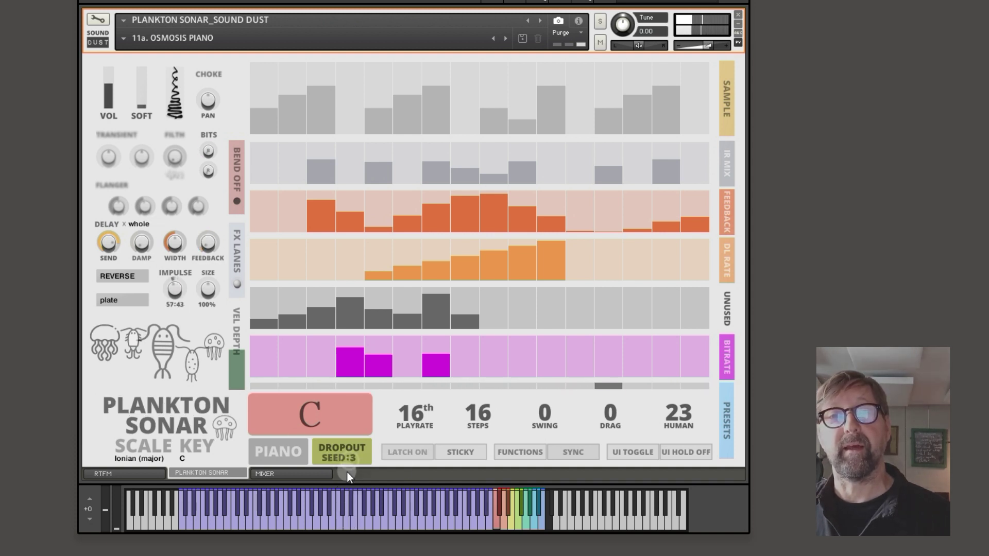
pyautogui.click(342, 504)
pyautogui.moveTo(342, 505)
pyautogui.mouseDown()
pyautogui.moveTo(341, 523)
pyautogui.moveTo(424, 511)
pyautogui.moveTo(428, 484)
pyautogui.mouseUp()
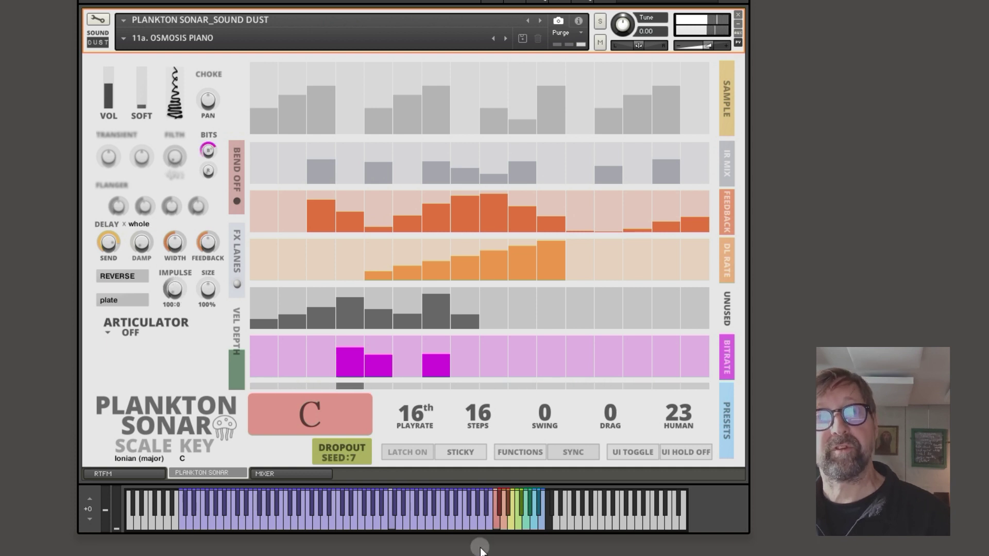
# Try algo 1 in the Articulator and switch it to Flam
pyautogui.click(108, 335)
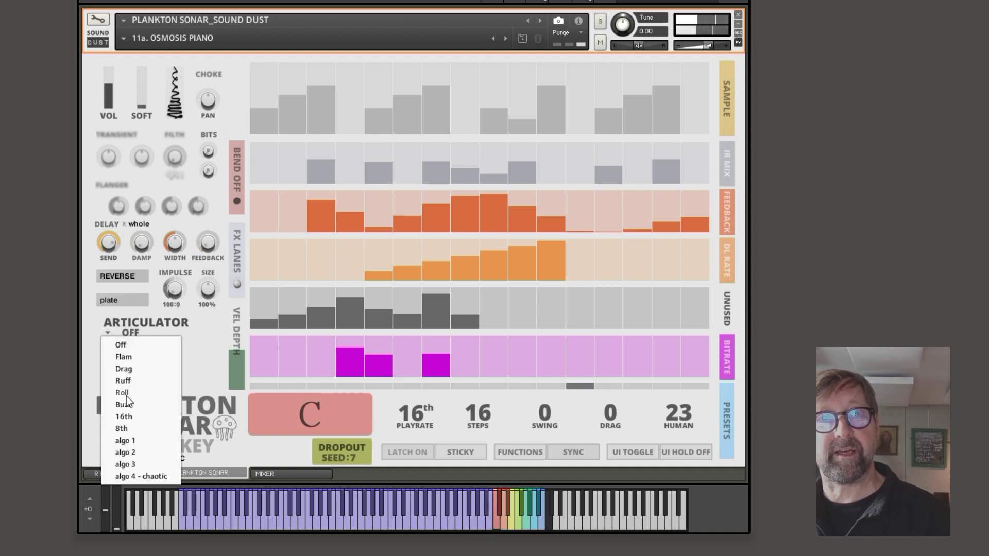
pyautogui.click(131, 441)
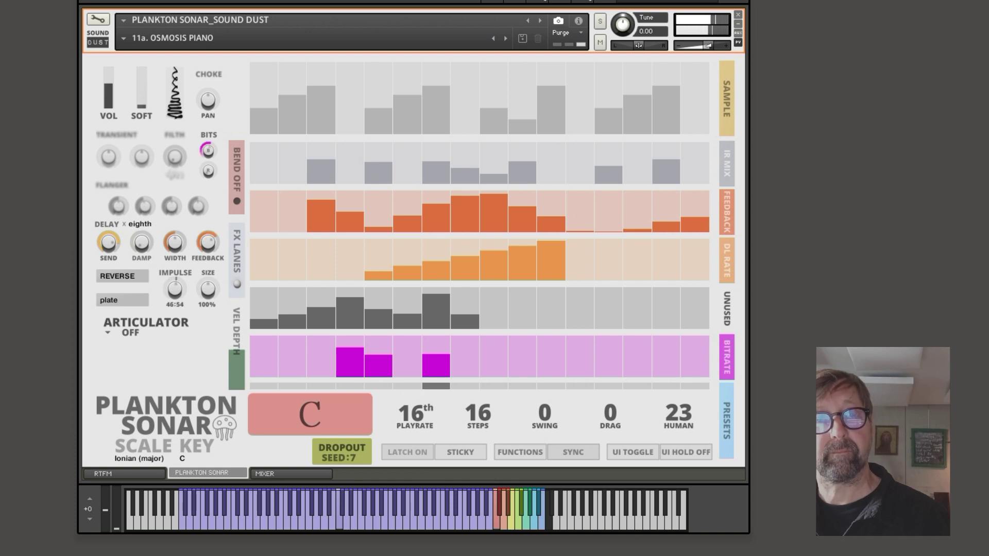
pyautogui.click(106, 334)
pyautogui.click(130, 358)
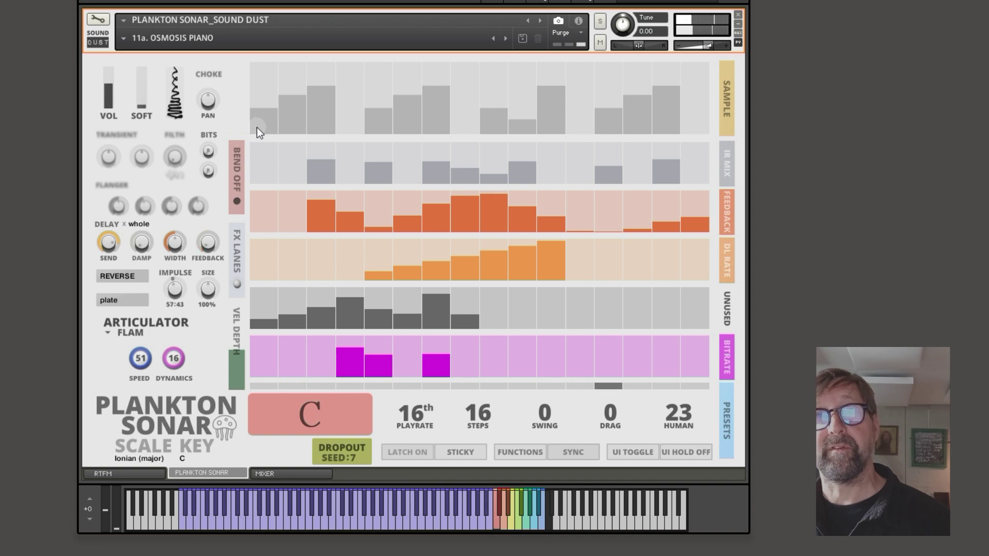
# Empty the sample lane across all 16 steps and set the Articulator to algo 1, ending with the FX lanes shown
pyautogui.click(237, 250)
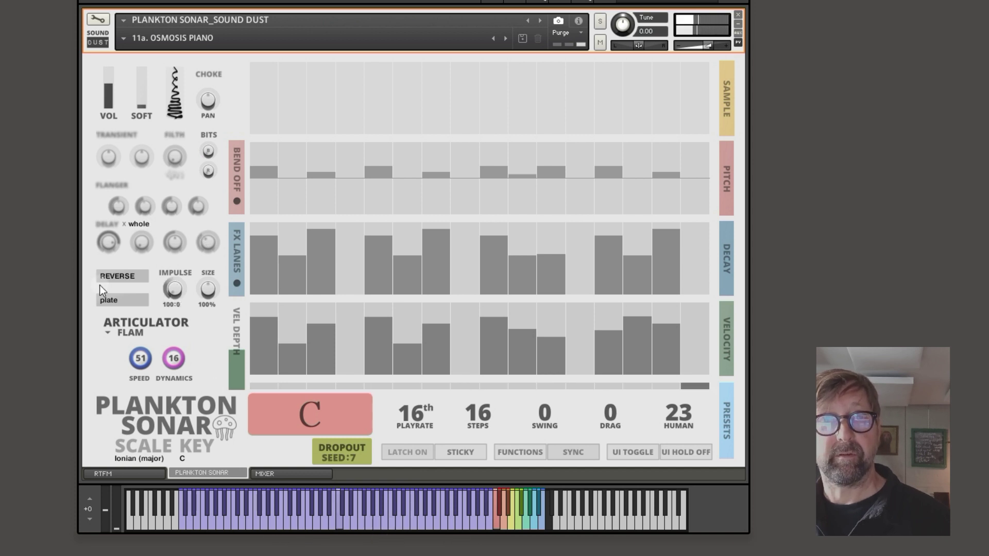
pyautogui.click(125, 331)
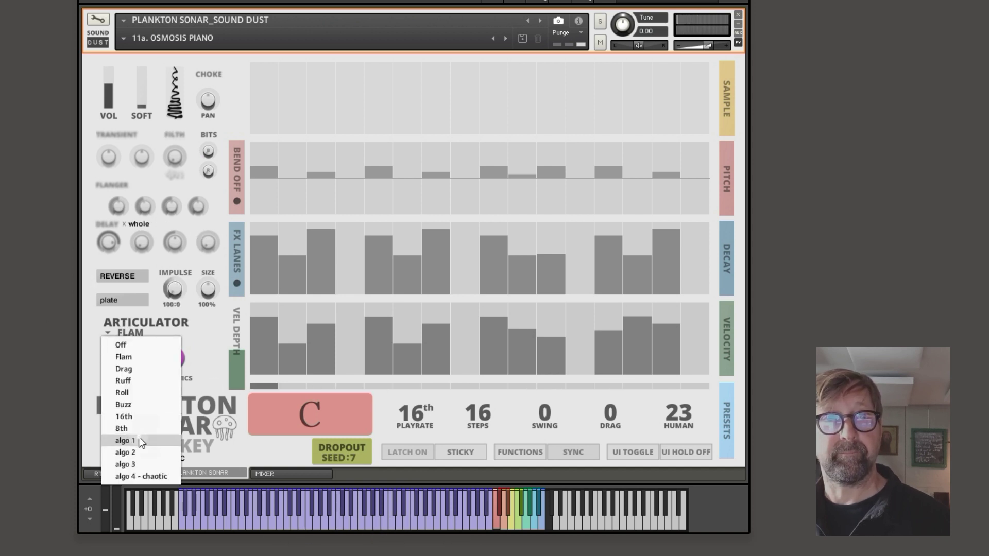
pyautogui.click(141, 442)
pyautogui.click(234, 250)
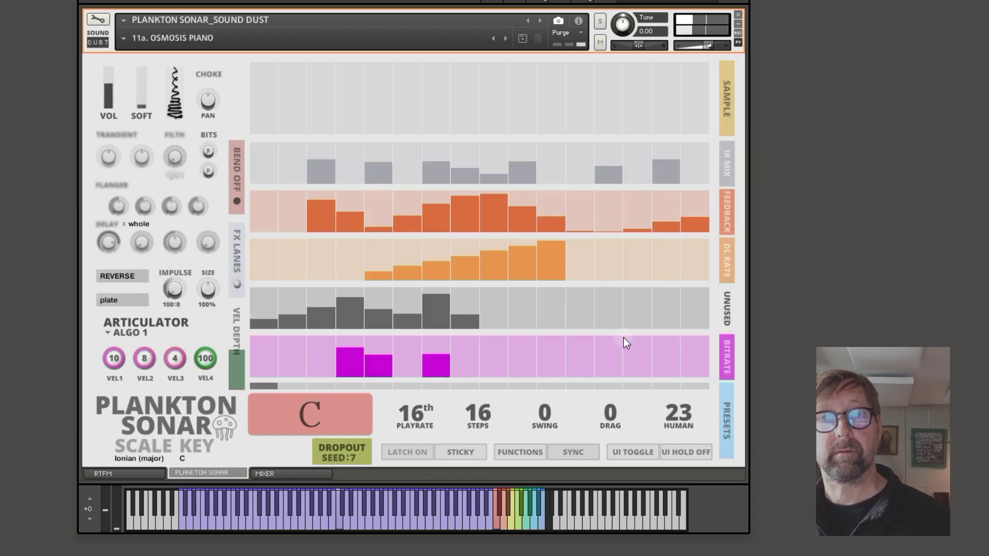
# Set the Articulator's velocities to 1 for VEL1, 53 for VEL2, 1 for VEL3 and 48 for VEL4
pyautogui.moveTo(144, 358); pyautogui.dragTo(145, 380)
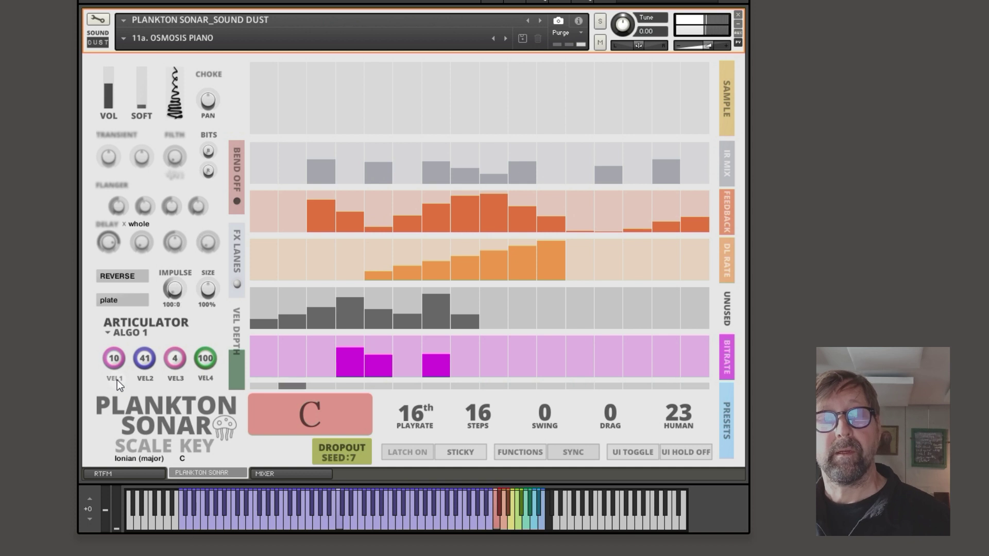
pyautogui.moveTo(199, 362); pyautogui.dragTo(203, 371)
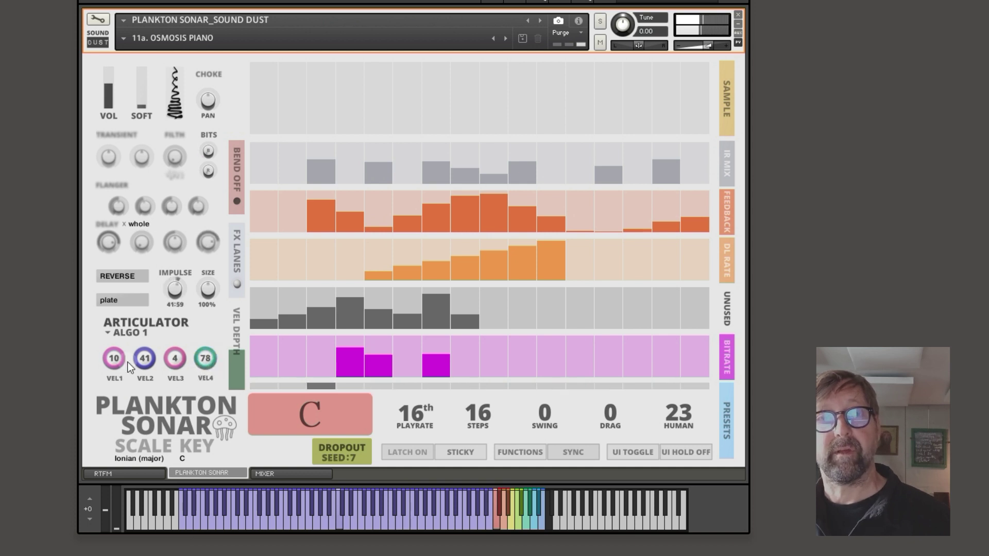
pyautogui.moveTo(111, 362)
pyautogui.mouseDown()
pyautogui.moveTo(123, 336)
pyautogui.moveTo(126, 351)
pyautogui.mouseUp()
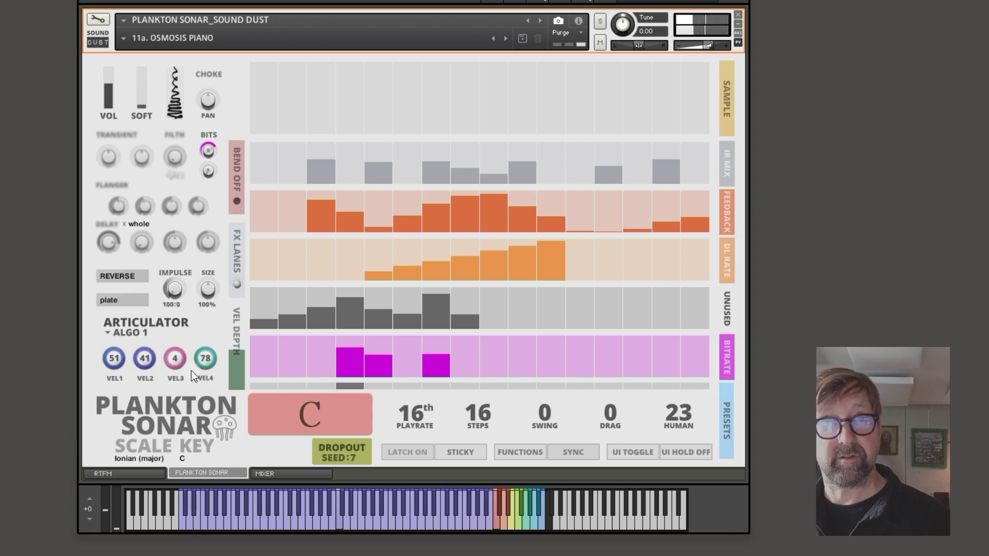
pyautogui.moveTo(116, 362)
pyautogui.mouseDown()
pyautogui.moveTo(130, 389)
pyautogui.moveTo(167, 378)
pyautogui.moveTo(201, 383)
pyautogui.moveTo(138, 355)
pyautogui.mouseUp()
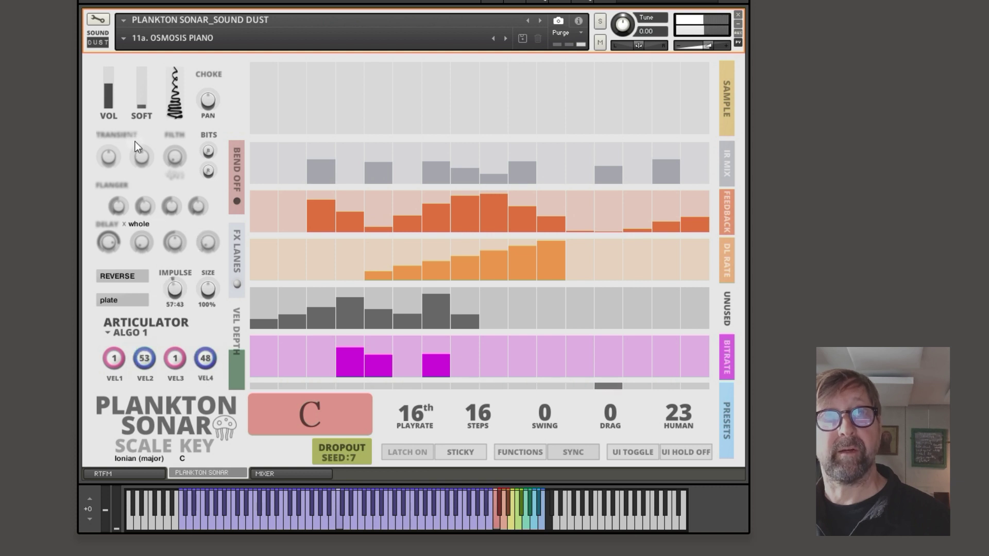
# Try a shifted sample start for the sound, and return it to its original position
pyautogui.click(174, 118)
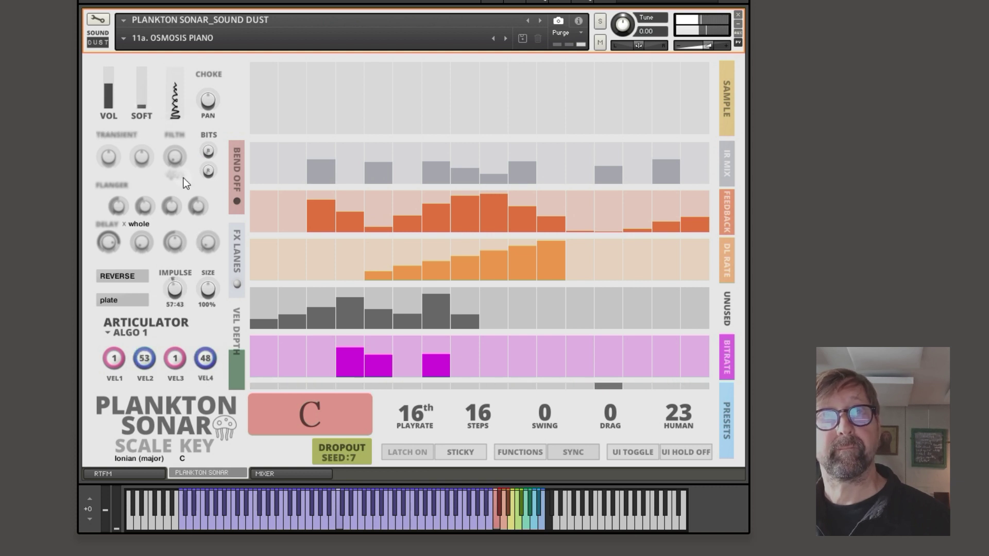
pyautogui.click(174, 117)
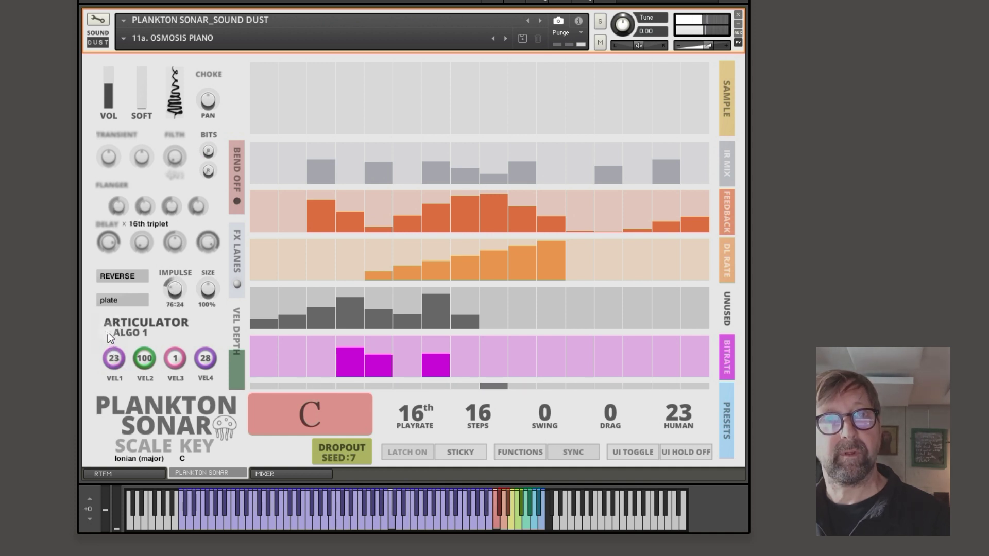
# Switch the Articulator to algo 3 and adjust its VEL4 velocity
pyautogui.click(107, 332)
pyautogui.click(143, 462)
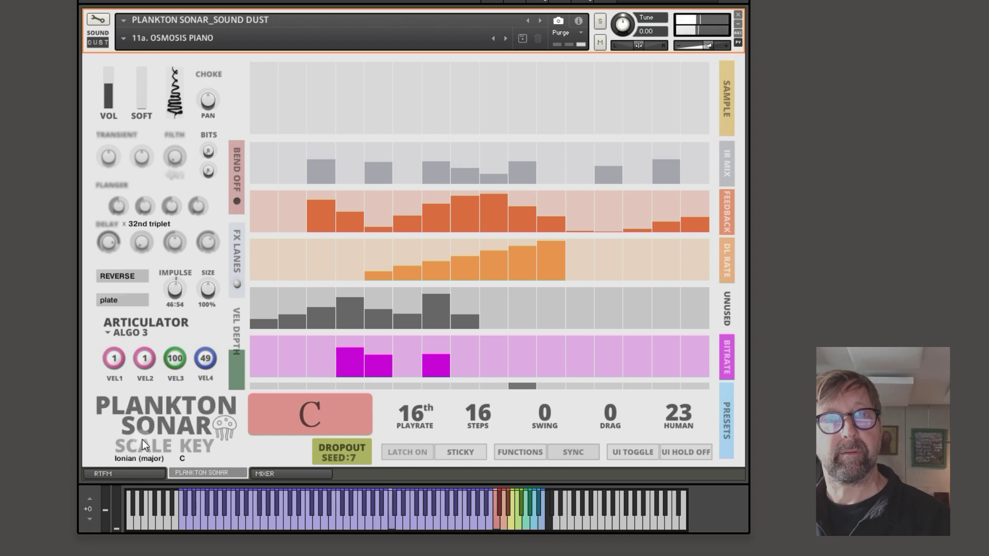
pyautogui.moveTo(206, 359); pyautogui.dragTo(257, 381)
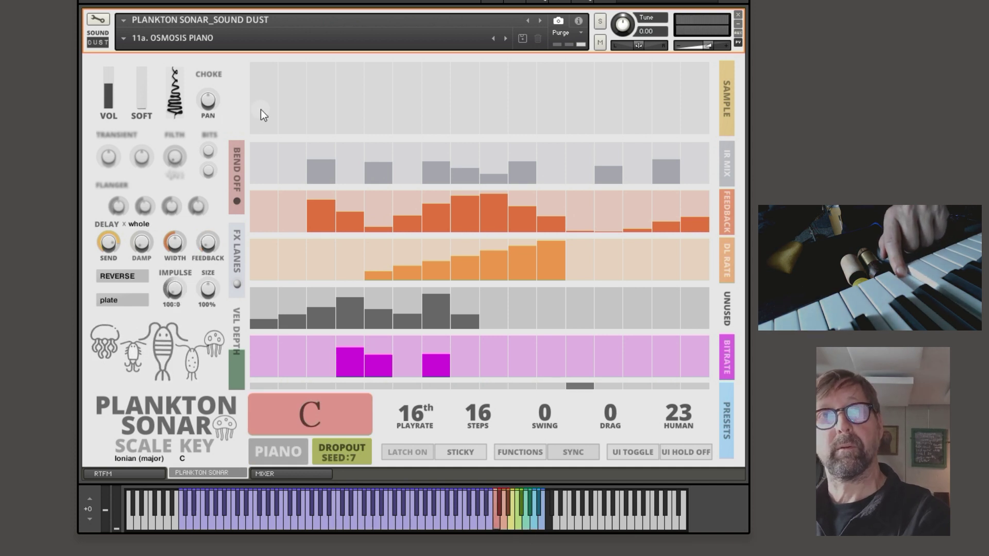
# Add sample values of varying height for the C key at steps 1, 3, 4, 6, 8, 10, 12 and 14
pyautogui.click(264, 89)
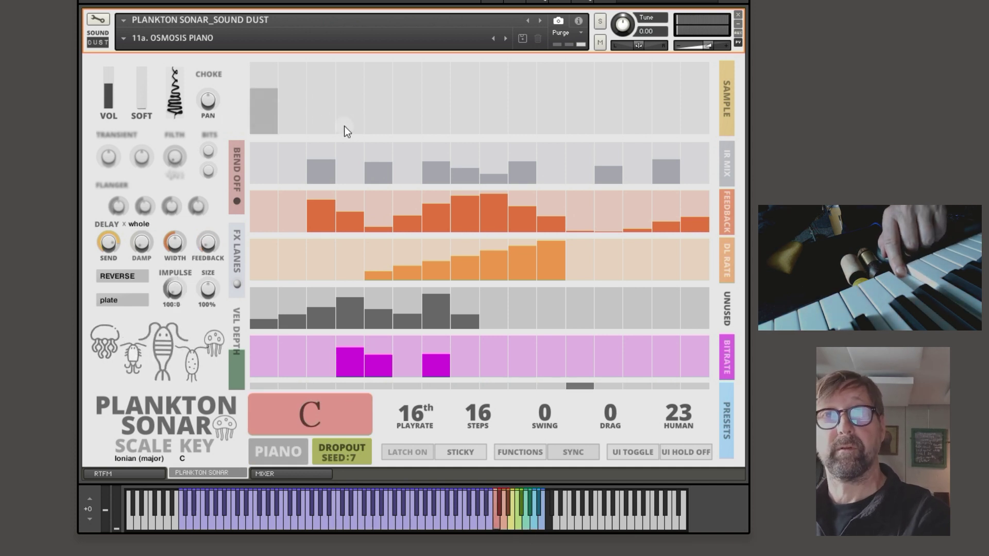
pyautogui.click(321, 108)
pyautogui.click(350, 110)
pyautogui.click(407, 107)
pyautogui.click(465, 99)
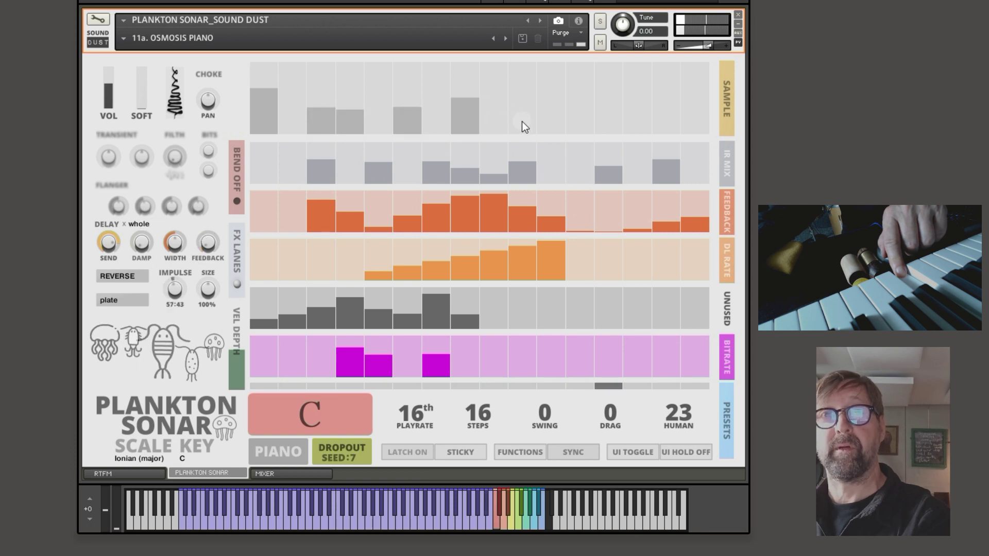
pyautogui.click(521, 101)
pyautogui.click(569, 101)
pyautogui.click(637, 97)
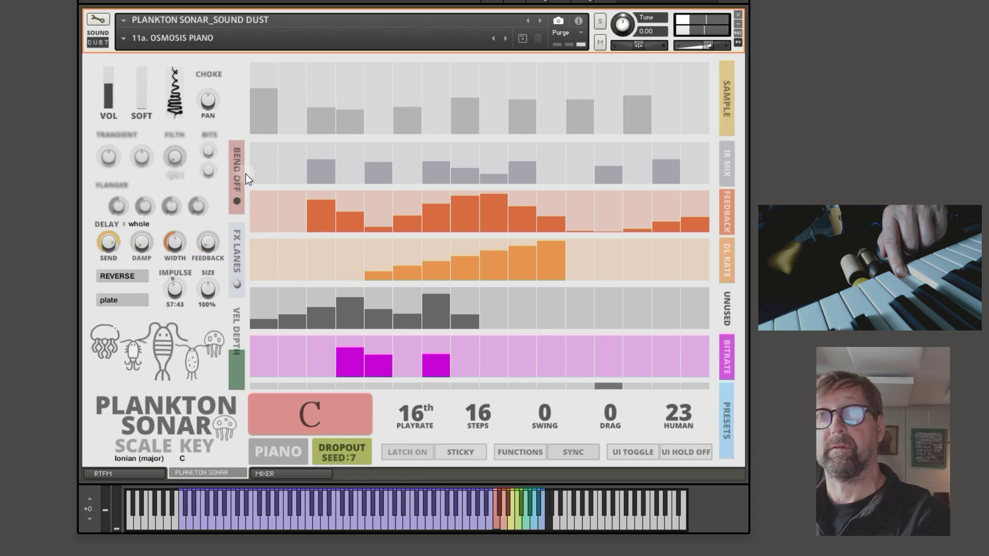
# Hide the FX lanes and redraw the sample lane over steps 5 to 9, 11 to 13 and 15, nearly emptying steps 6, 8 and 12
pyautogui.click(238, 261)
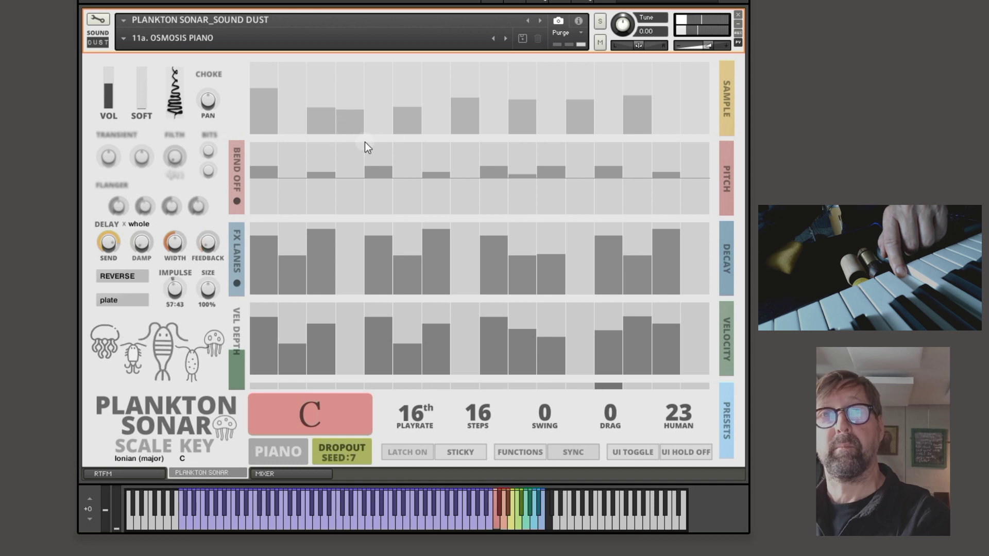
pyautogui.moveTo(379, 118)
pyautogui.mouseDown()
pyautogui.moveTo(401, 145)
pyautogui.moveTo(448, 109)
pyautogui.moveTo(486, 130)
pyautogui.moveTo(495, 111)
pyautogui.mouseUp()
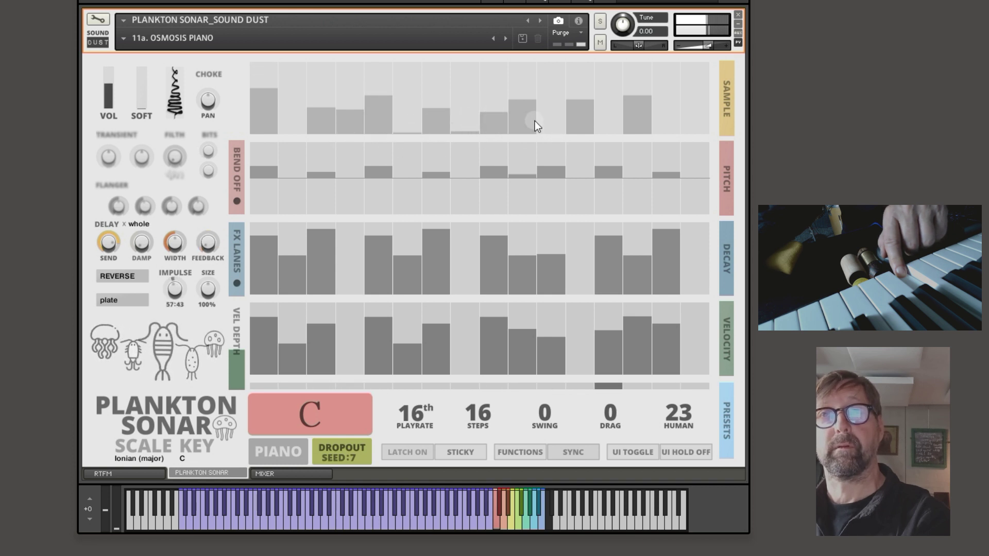
pyautogui.moveTo(560, 125)
pyautogui.mouseDown()
pyautogui.moveTo(586, 123)
pyautogui.moveTo(585, 133)
pyautogui.moveTo(613, 120)
pyautogui.mouseUp()
pyautogui.click(663, 106)
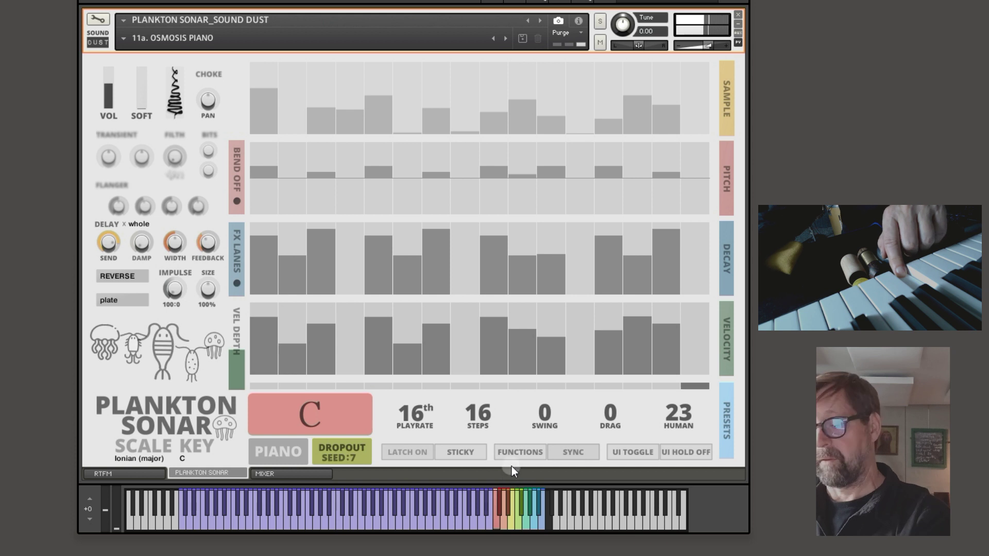
# Copy the C key's sequence and paste it onto the G key with latch off, ending with the FX lanes shown
pyautogui.click(508, 452)
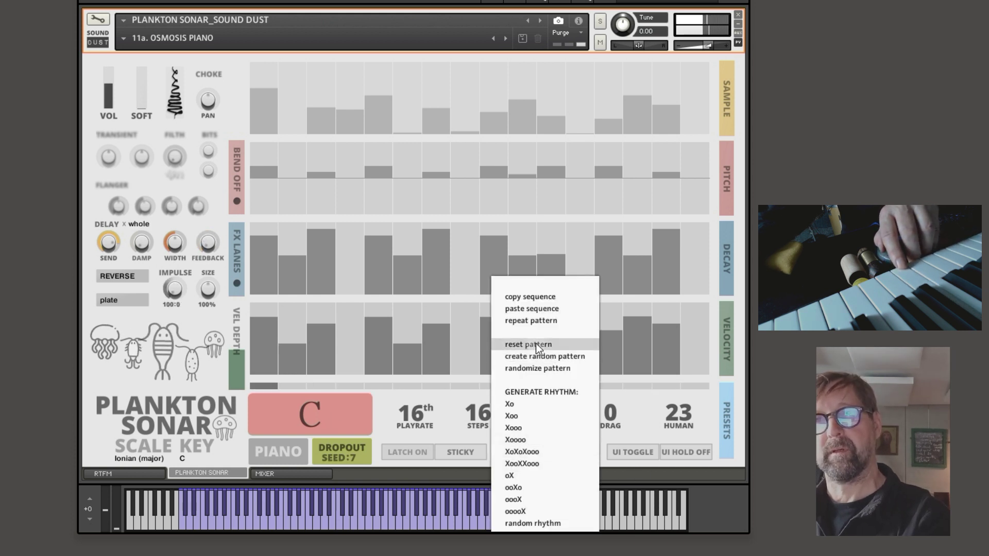
pyautogui.click(537, 297)
pyautogui.click(406, 453)
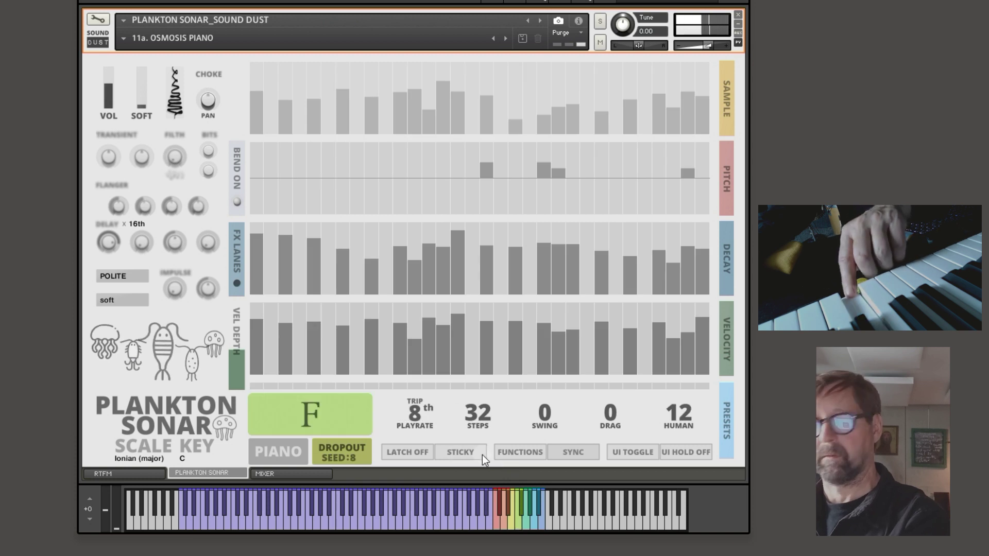
pyautogui.click(508, 455)
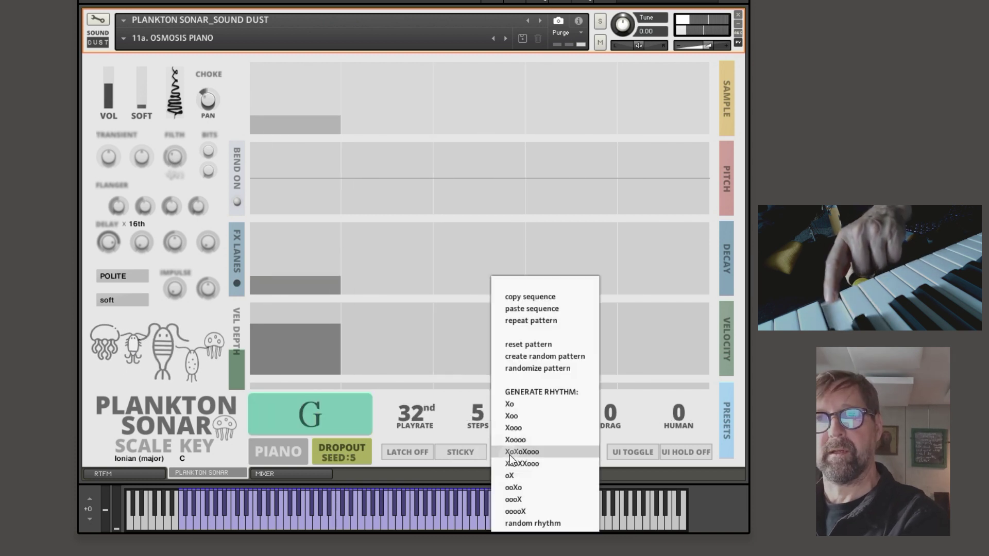
pyautogui.click(522, 305)
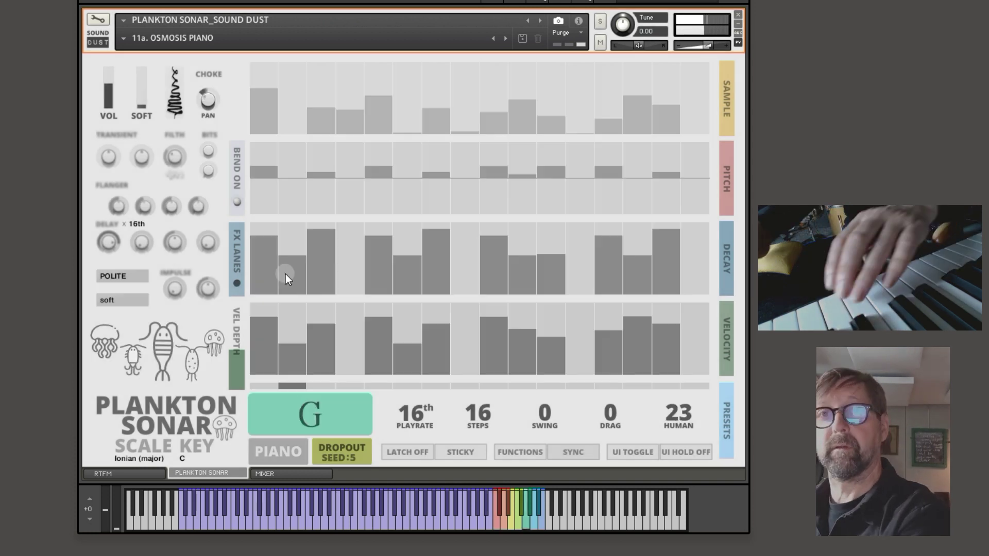
pyautogui.click(236, 253)
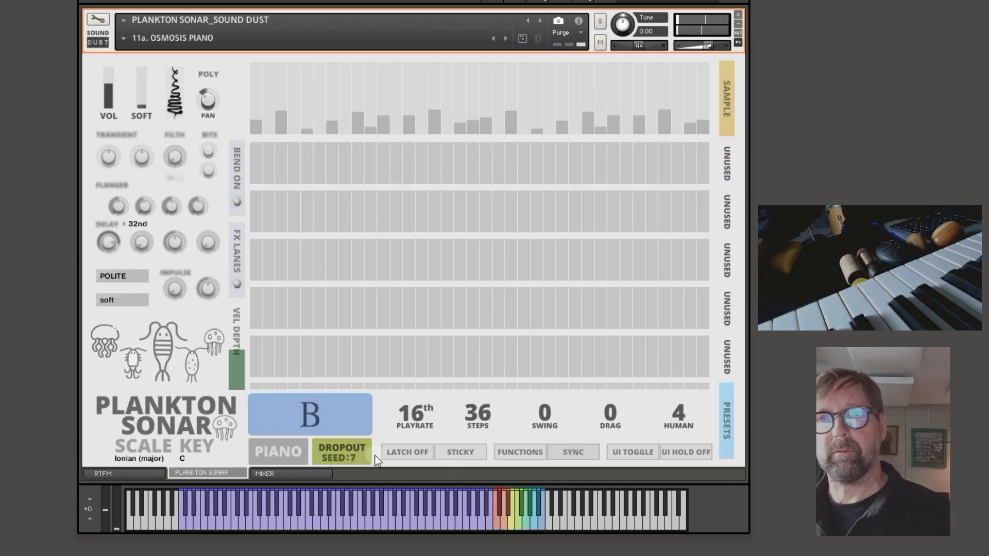
# Set the volume of the mixer's first channel to 50
pyautogui.click(280, 473)
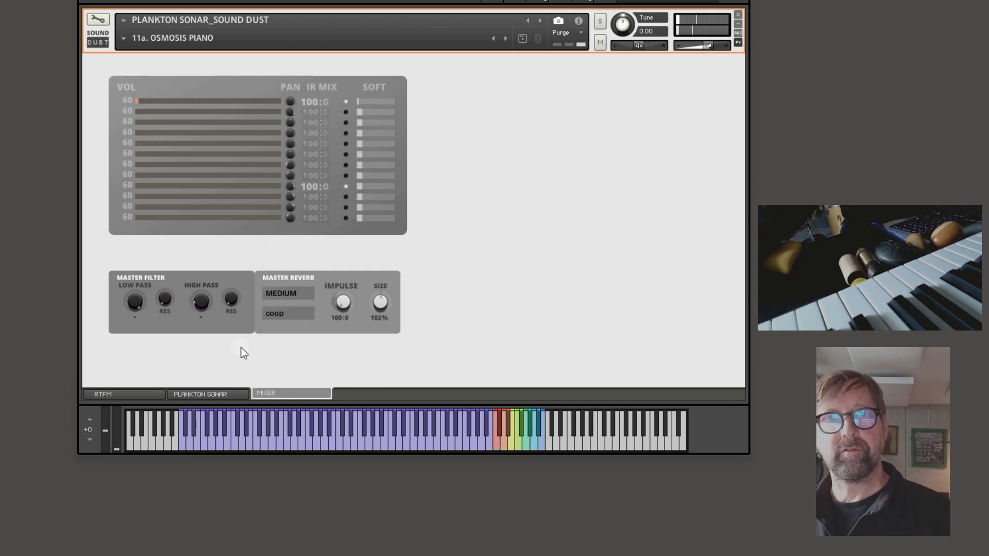
pyautogui.click(214, 395)
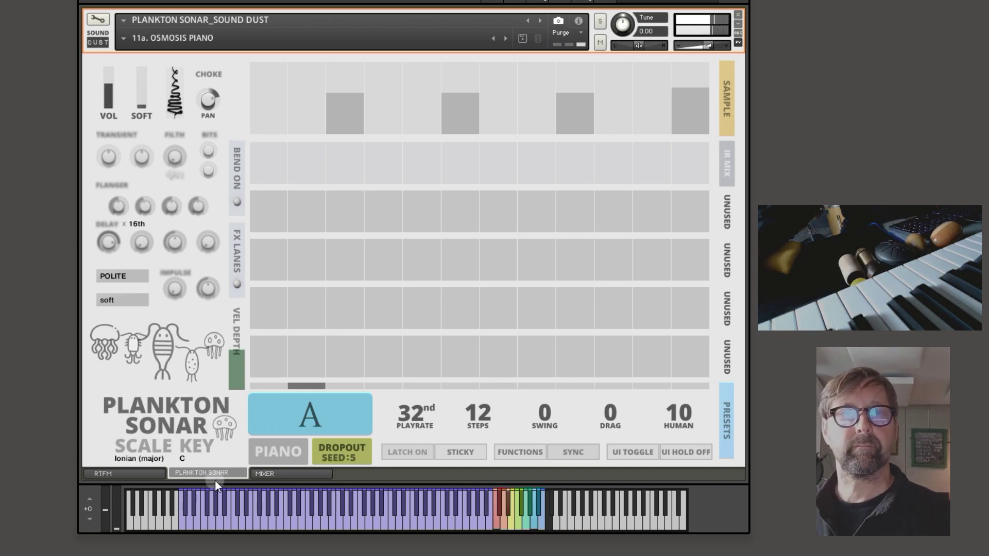
pyautogui.click(272, 473)
pyautogui.moveTo(128, 100); pyautogui.dragTo(124, 126)
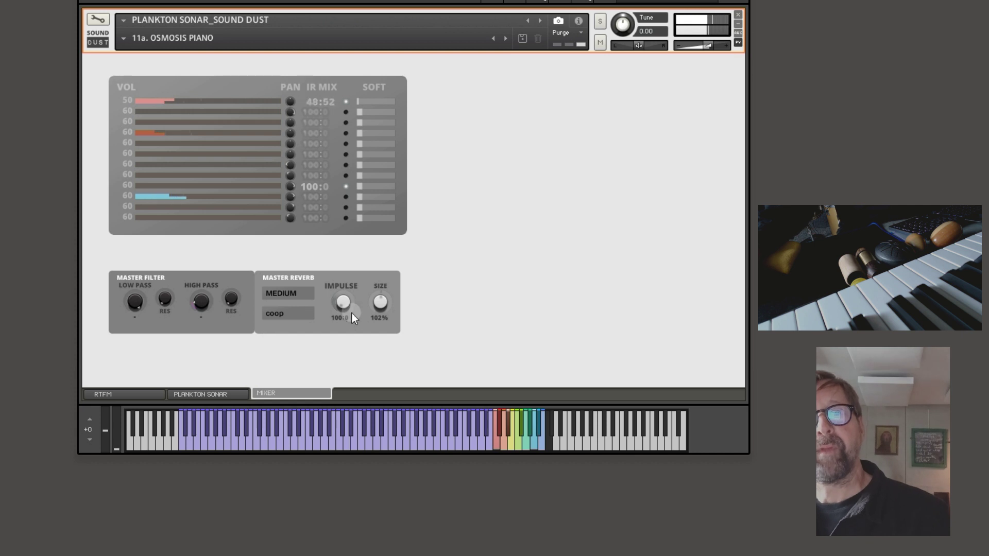
# Check the MIDI automation of the master reverb's Impulse, and start MIDI CC learning for the master high pass filter
pyautogui.moveTo(344, 307)
pyautogui.mouseDown()
pyautogui.moveTo(340, 327)
pyautogui.moveTo(344, 307)
pyautogui.mouseUp()
pyautogui.rightClick(343, 301)
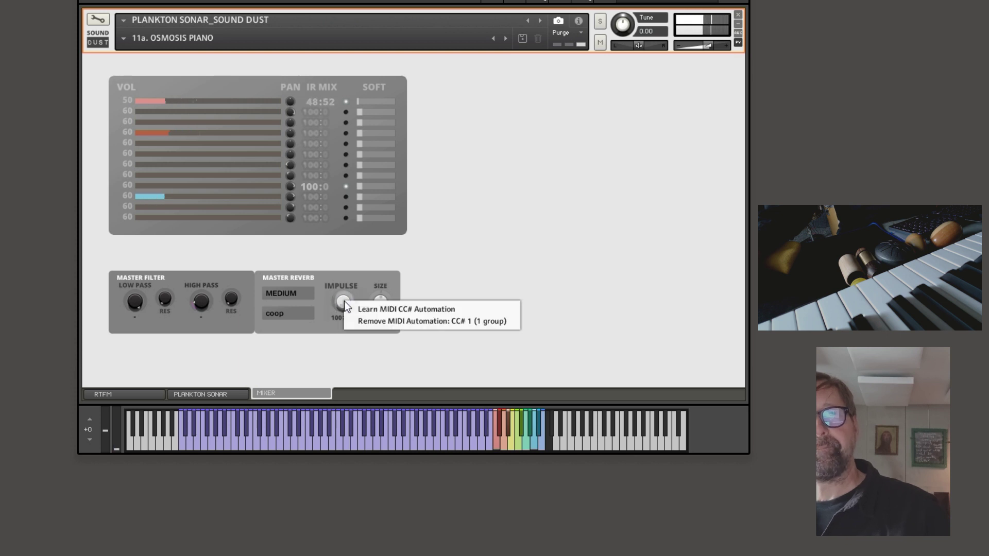
pyautogui.click(505, 259)
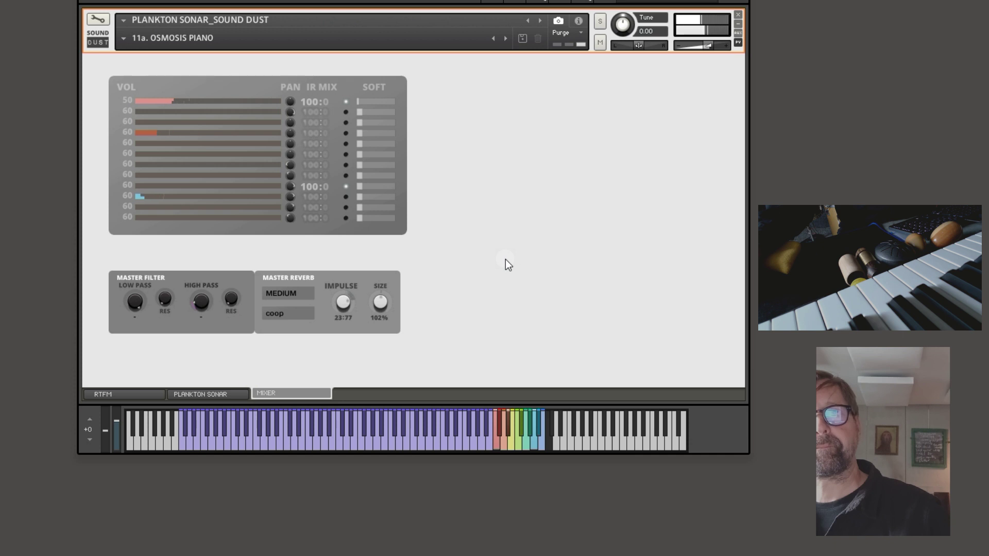
pyautogui.rightClick(200, 303)
pyautogui.click(216, 306)
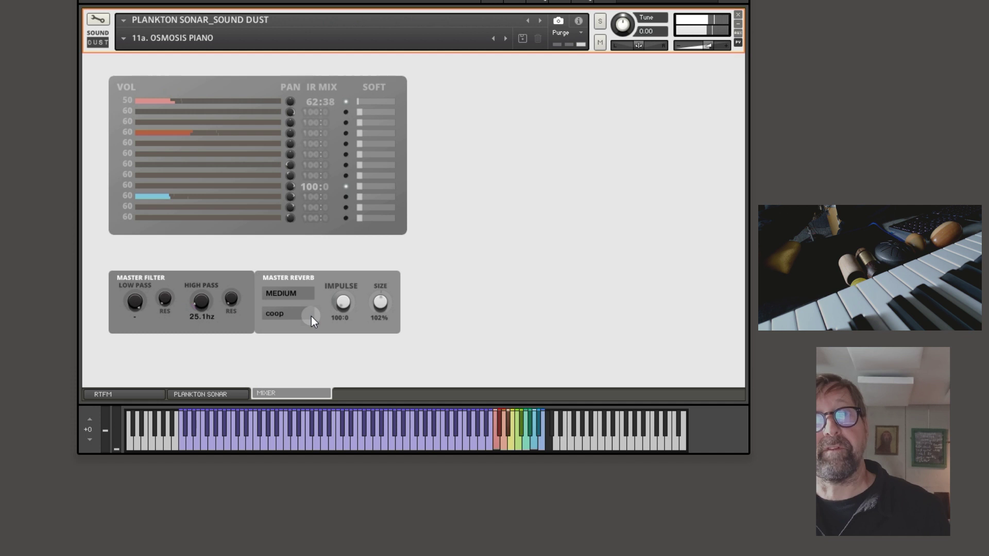
# Set the fourth mixer channel's volume to 63, and turn latch off in the sequencer
pyautogui.moveTo(124, 132)
pyautogui.mouseDown()
pyautogui.moveTo(148, 112)
pyautogui.moveTo(138, 142)
pyautogui.mouseUp()
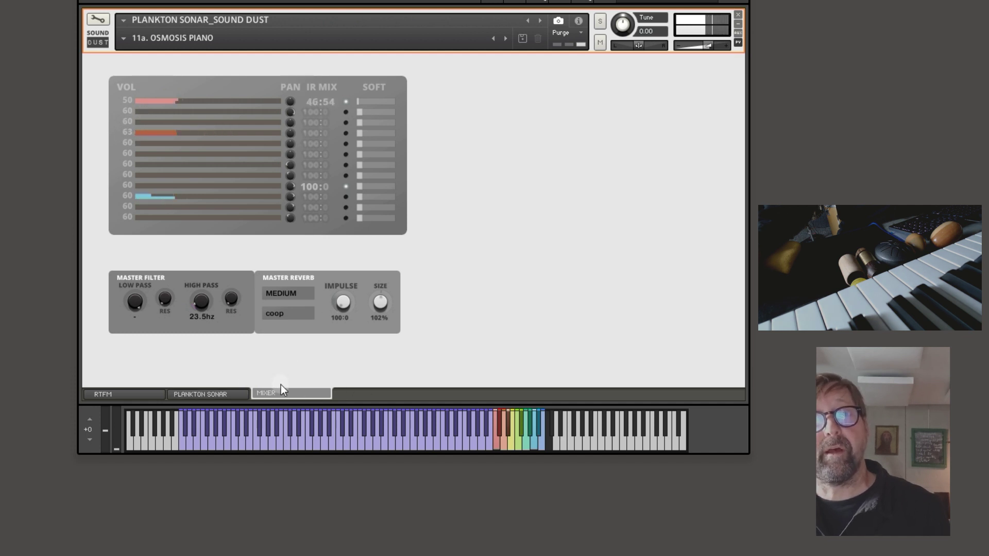
pyautogui.click(199, 394)
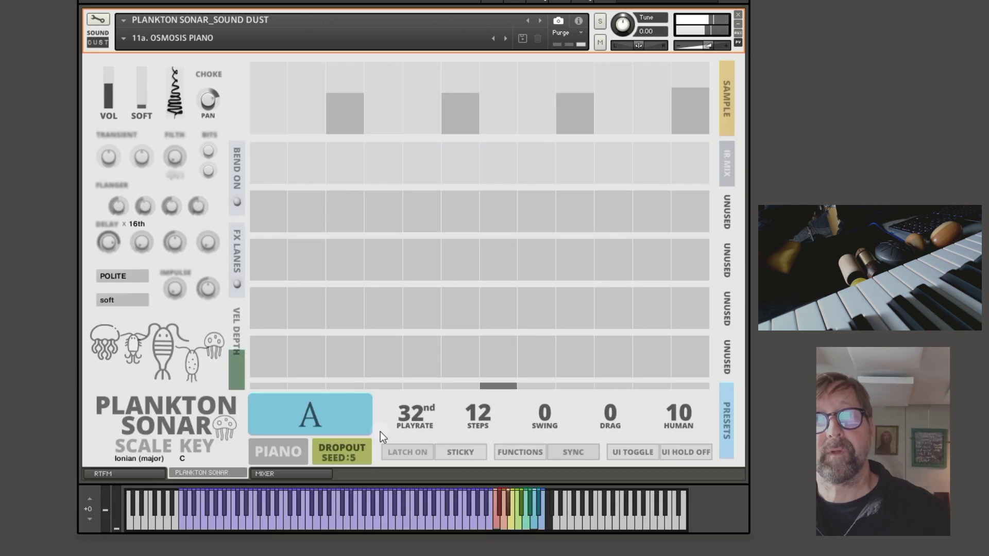
pyautogui.click(415, 453)
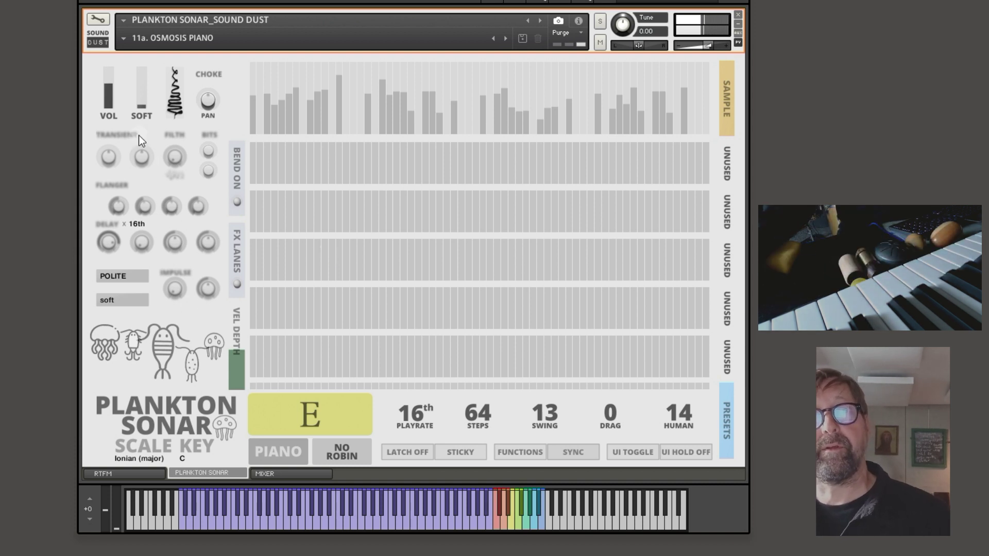
# Look over the mixer channels and read the help pages on the sequencer, FX lanes and Articulator, ending in the sequencer
pyautogui.click(291, 470)
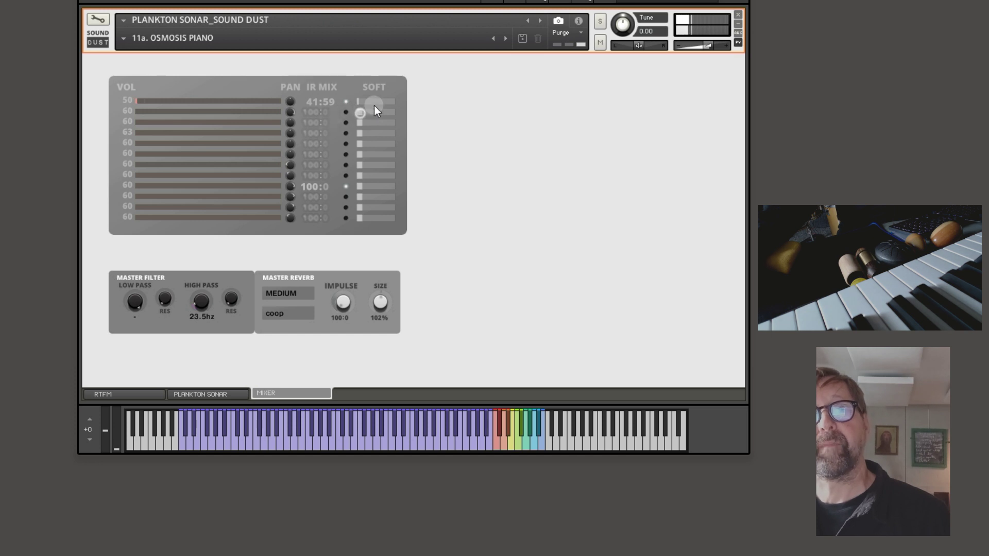
pyautogui.click(219, 392)
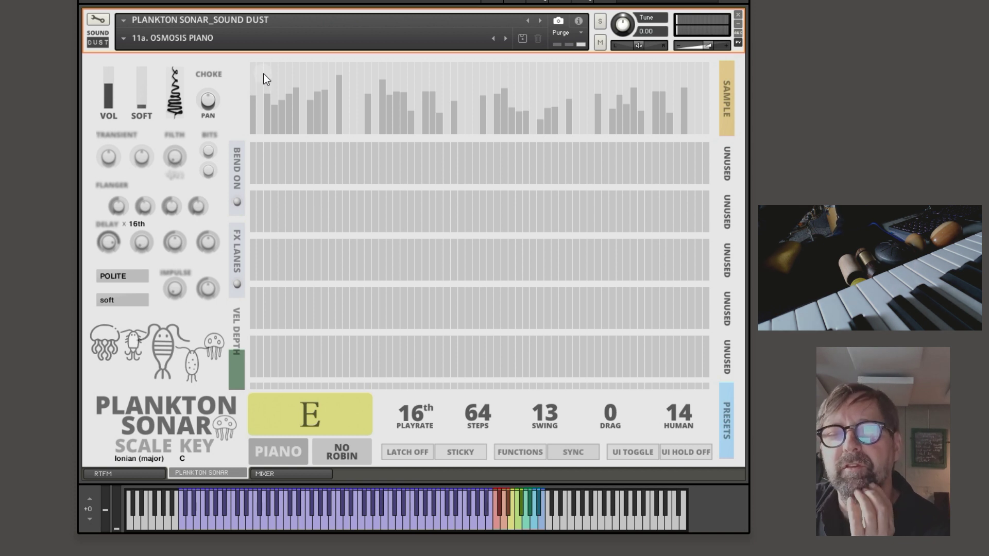
pyautogui.click(133, 473)
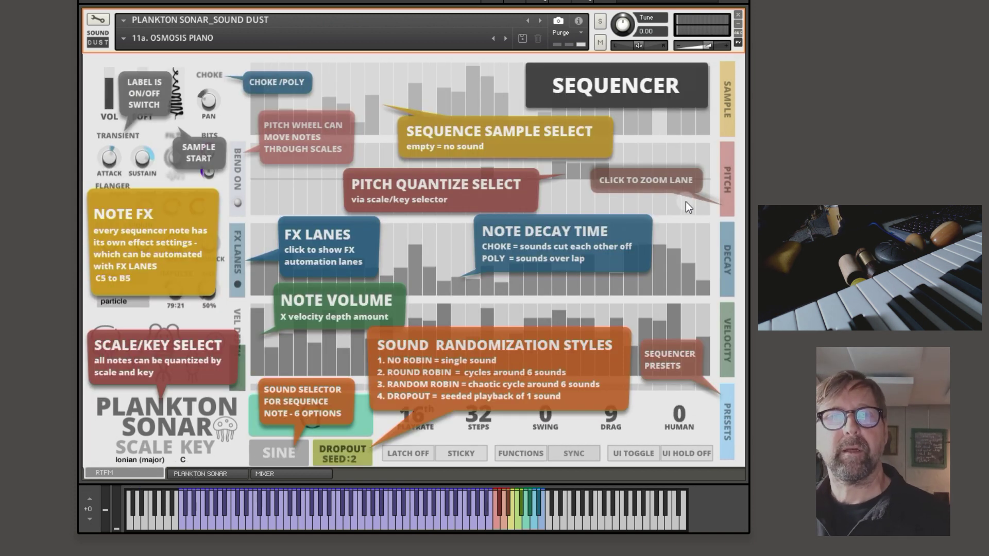
pyautogui.click(623, 96)
pyautogui.click(546, 138)
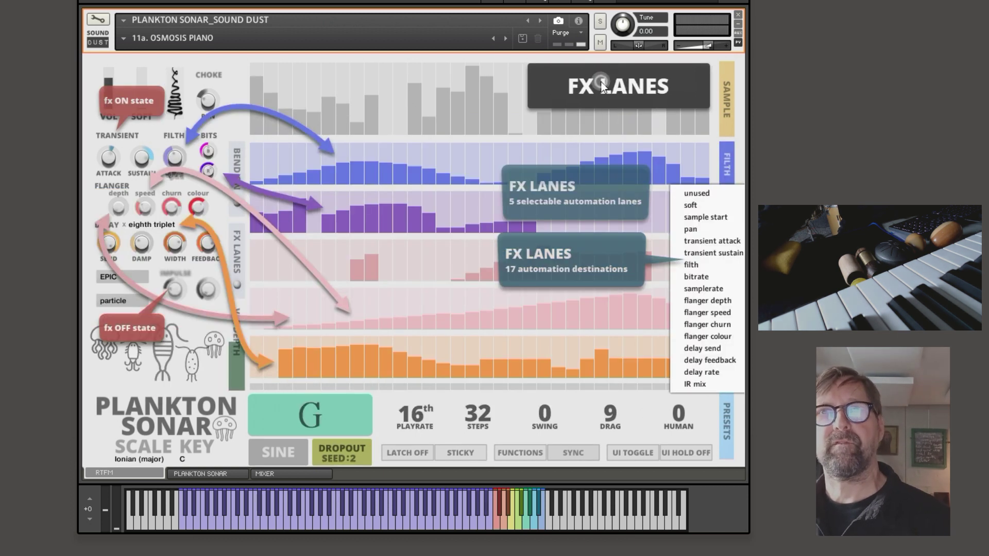
pyautogui.click(601, 82)
pyautogui.click(569, 151)
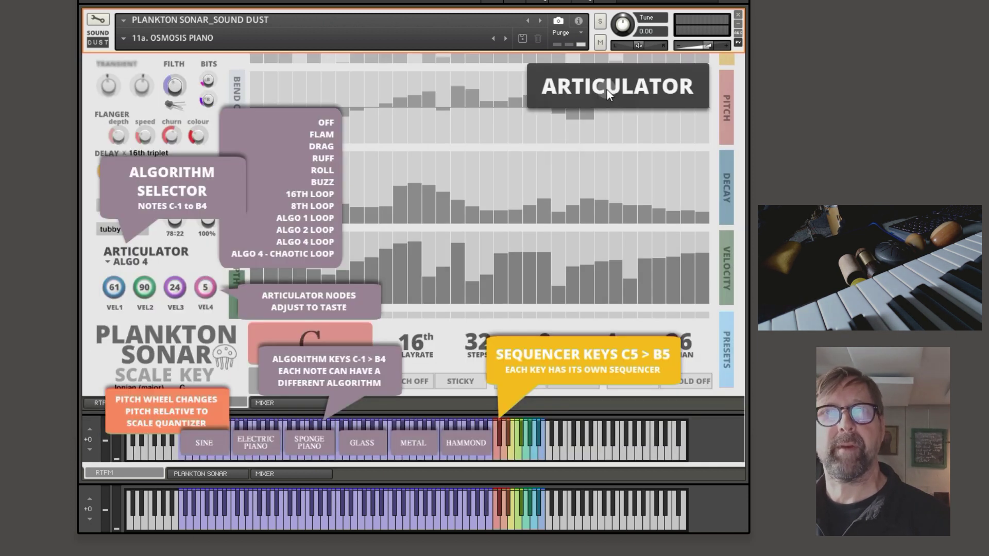
pyautogui.click(606, 90)
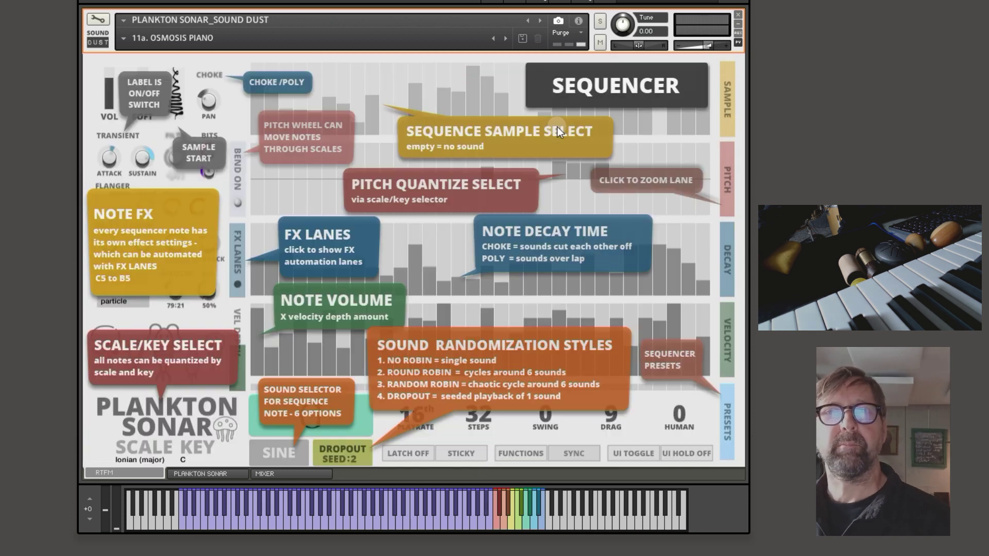
pyautogui.click(556, 126)
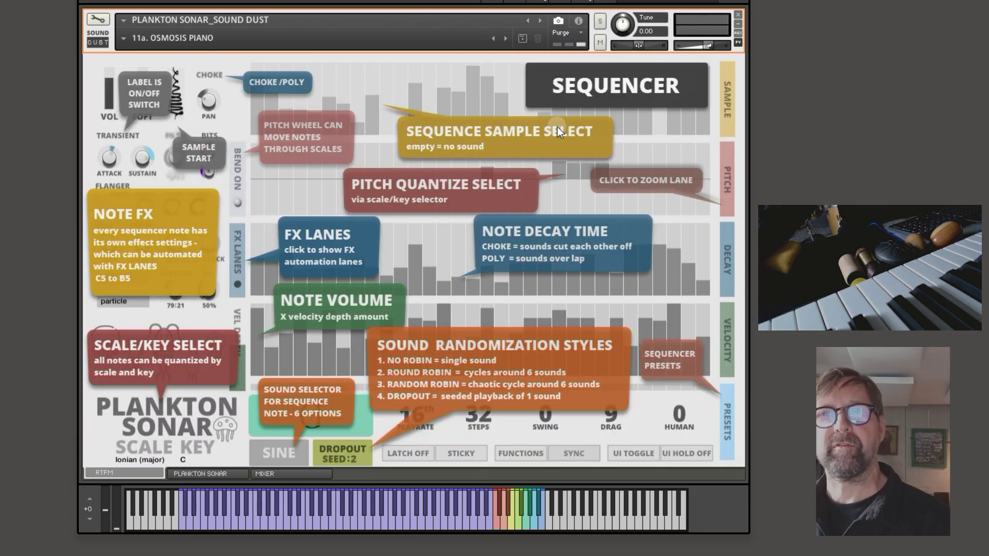
pyautogui.click(206, 472)
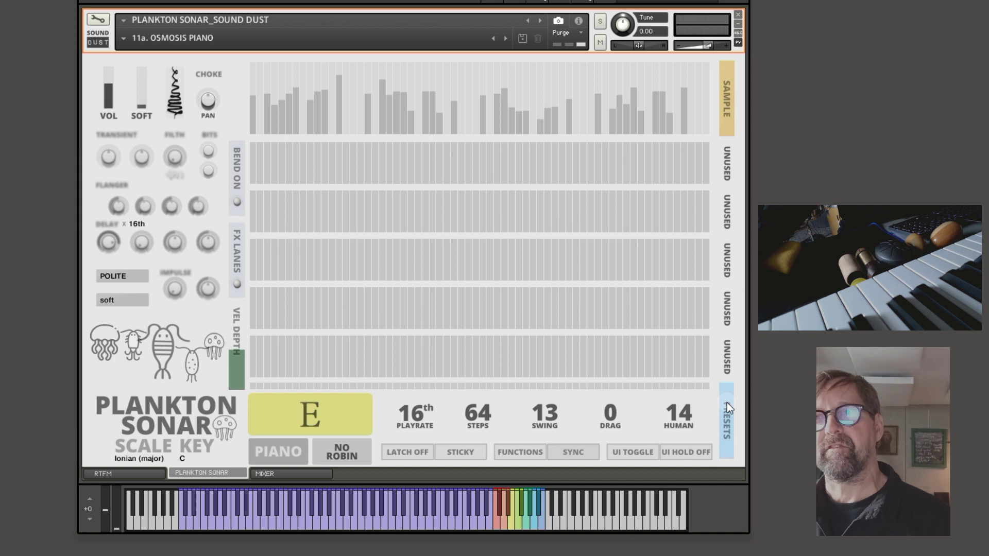
# Show the main sequencer lanes in place of the FX lanes, and play the C key's sequence with latch off
pyautogui.click(407, 453)
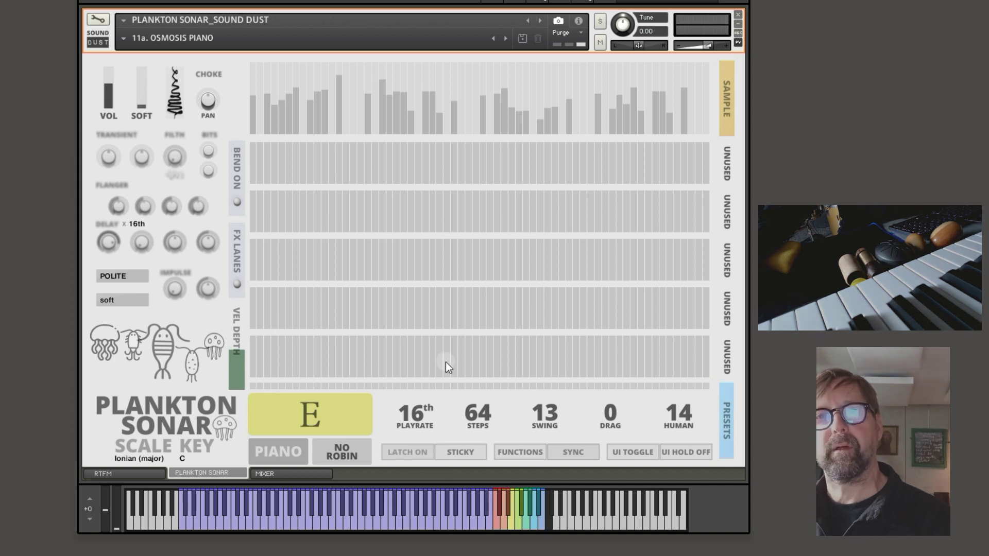
pyautogui.click(238, 247)
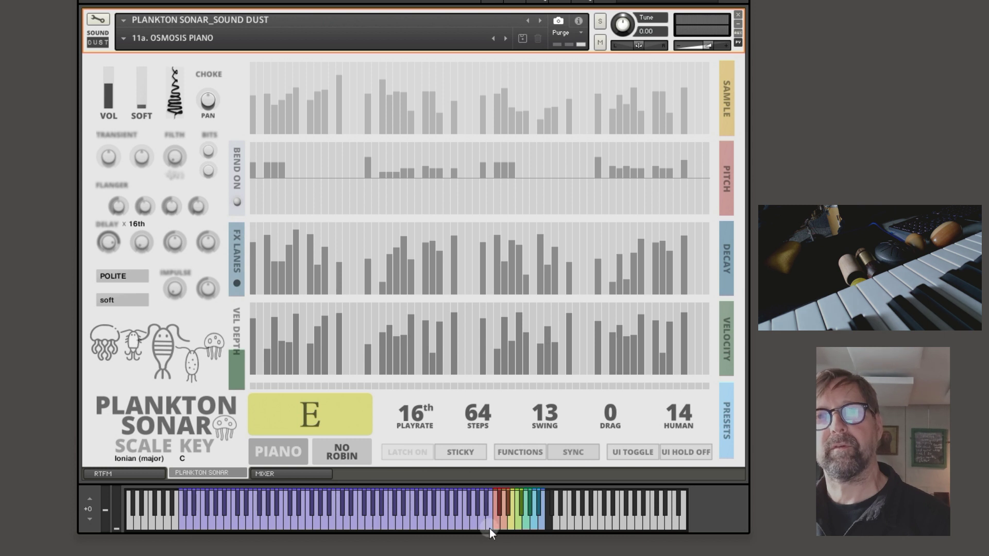
pyautogui.click(412, 454)
pyautogui.click(498, 523)
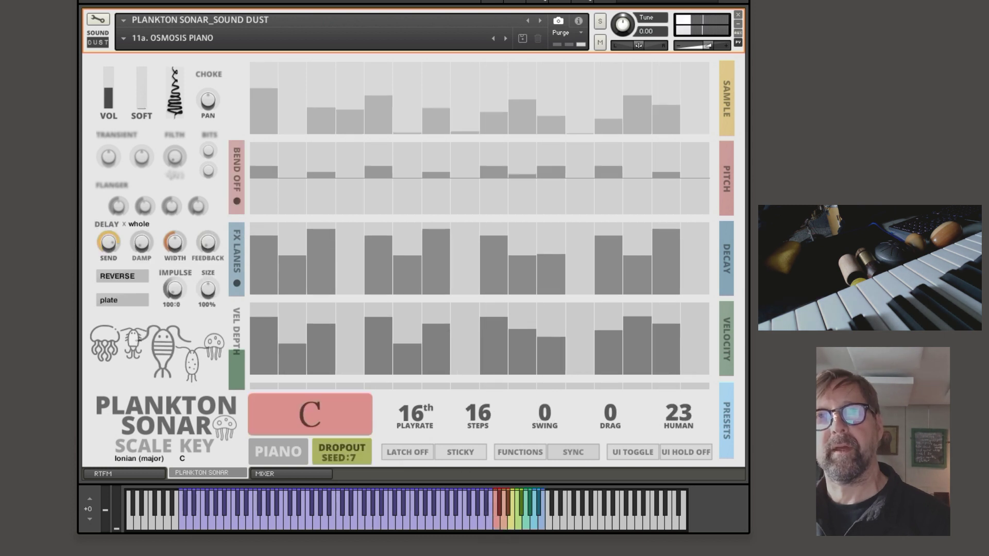
# Browse the presets for the C key and load the Bossa 0-6 preset
pyautogui.click(725, 441)
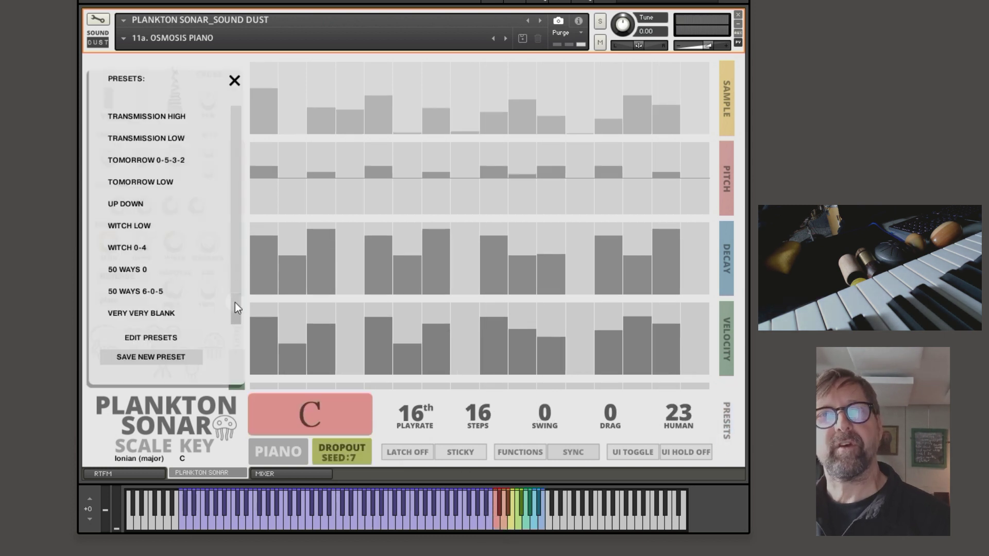
pyautogui.scroll(3, 229, 194)
pyautogui.scroll(5, 229, 195)
pyautogui.scroll(-5, 220, 134)
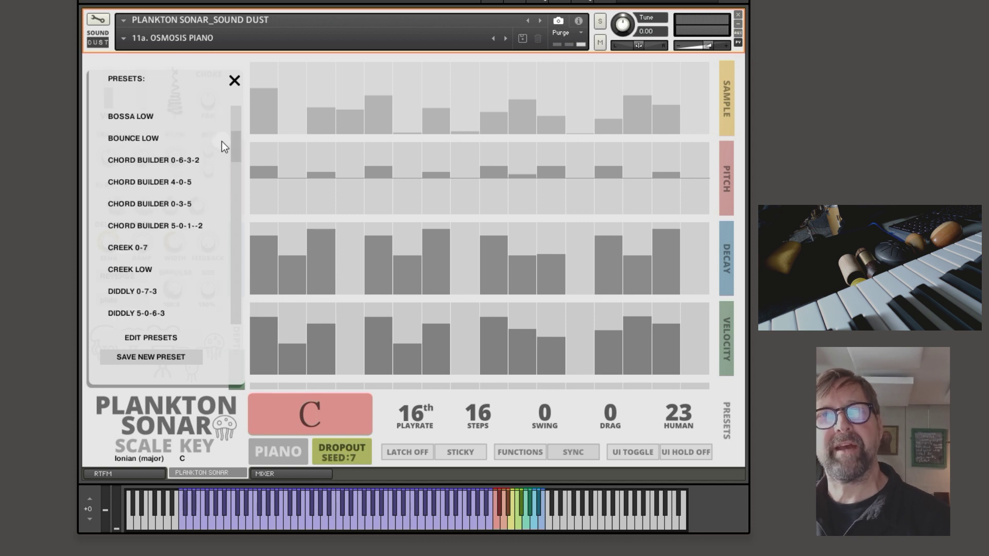
pyautogui.scroll(3, 221, 133)
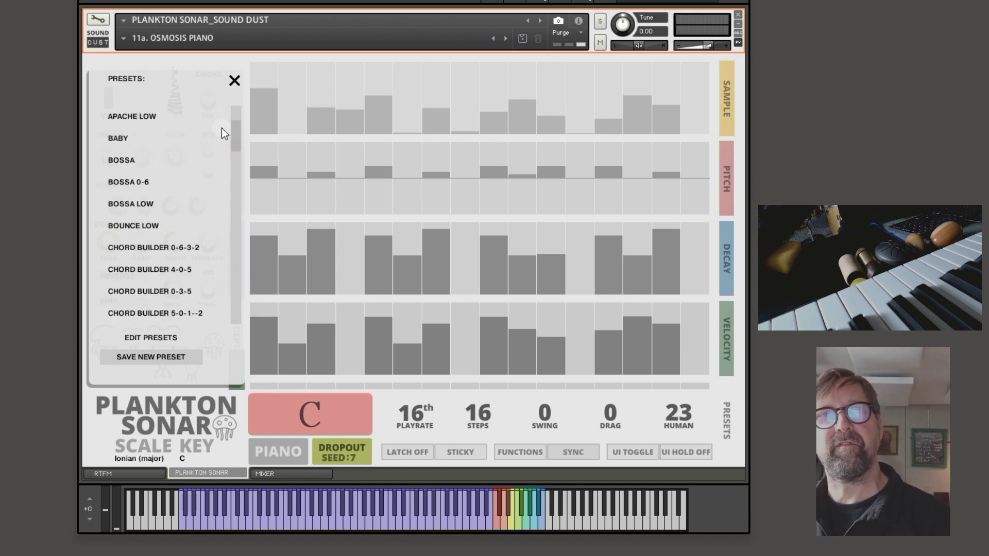
pyautogui.click(153, 181)
pyautogui.click(235, 83)
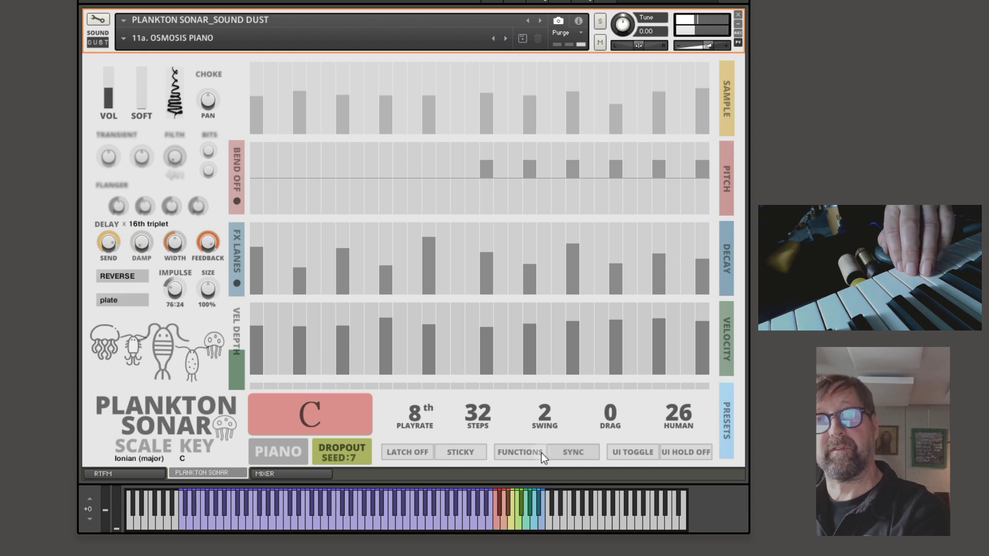
# Load the Bossa Low preset on the E key, and set the scale to Aeolian (minor)
pyautogui.click(235, 243)
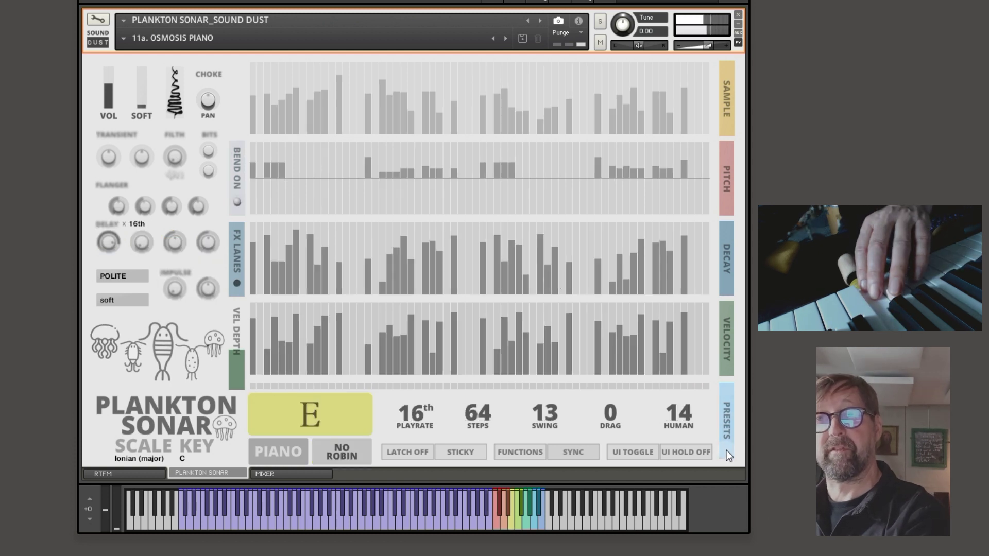
pyautogui.click(727, 452)
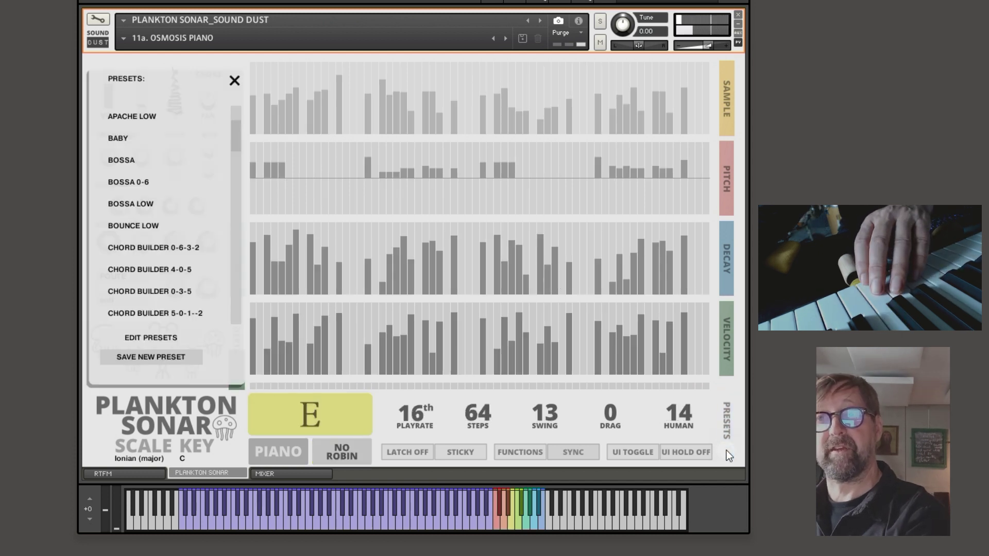
pyautogui.click(144, 205)
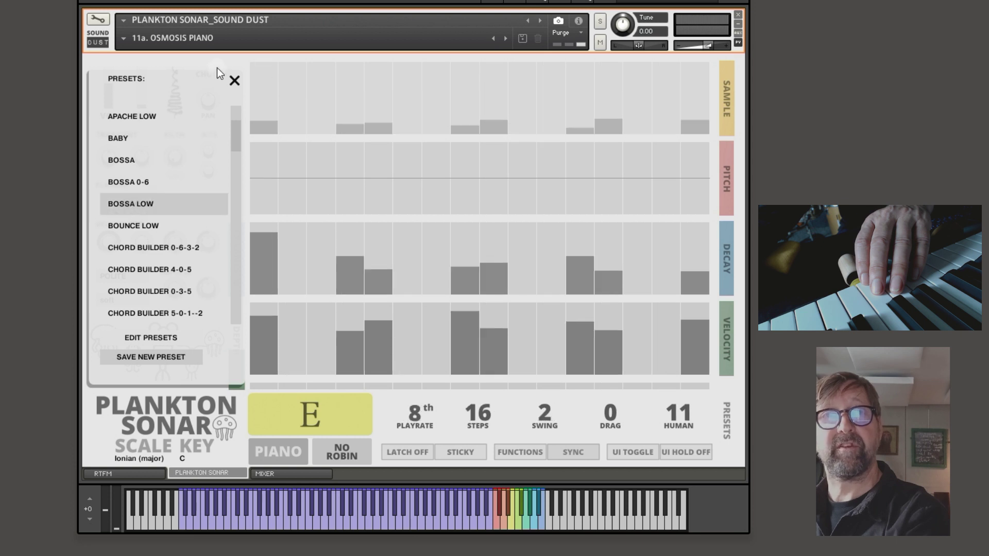
pyautogui.click(234, 81)
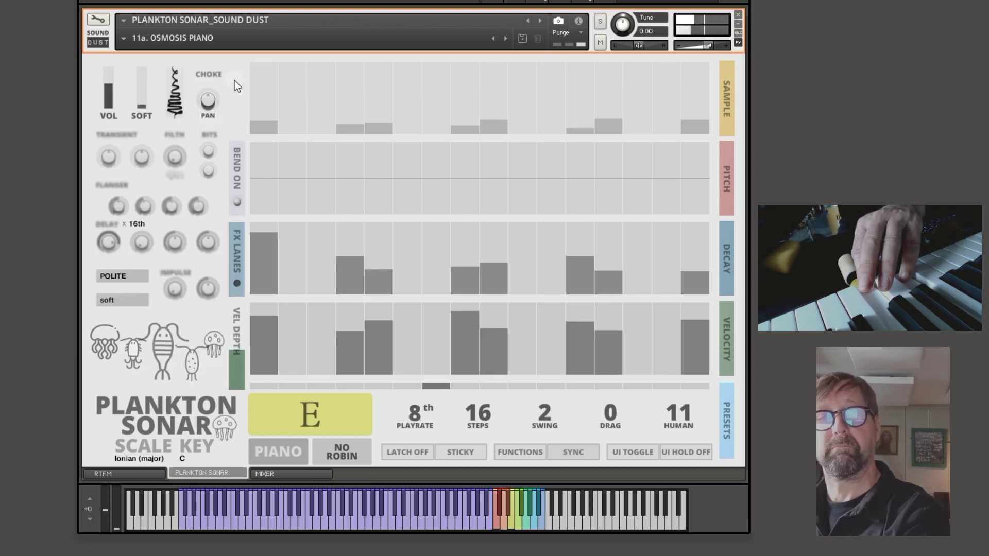
pyautogui.click(145, 459)
pyautogui.click(161, 130)
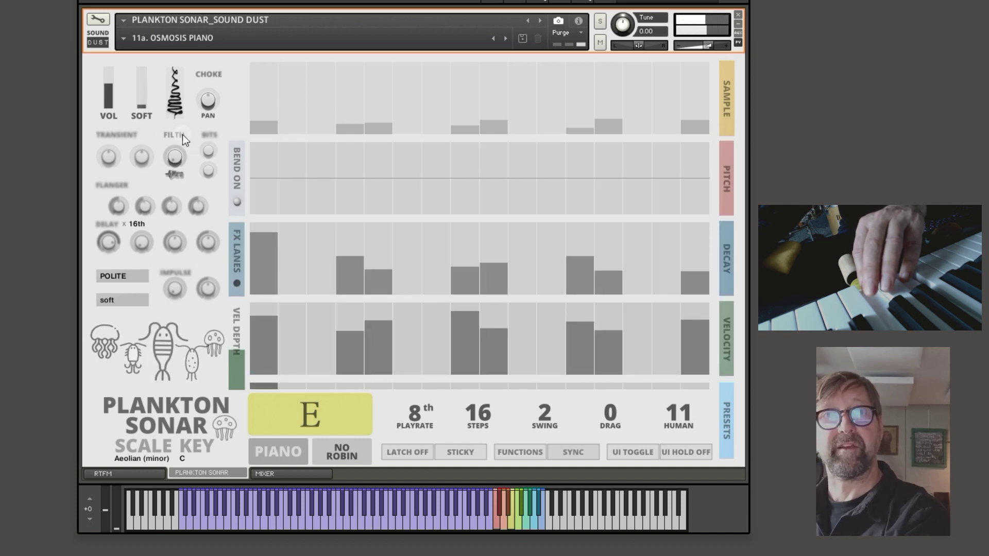
# Show the E key's FX lanes, assign filth to the first lane, and draw falling bars on steps 1 to 3
pyautogui.click(237, 260)
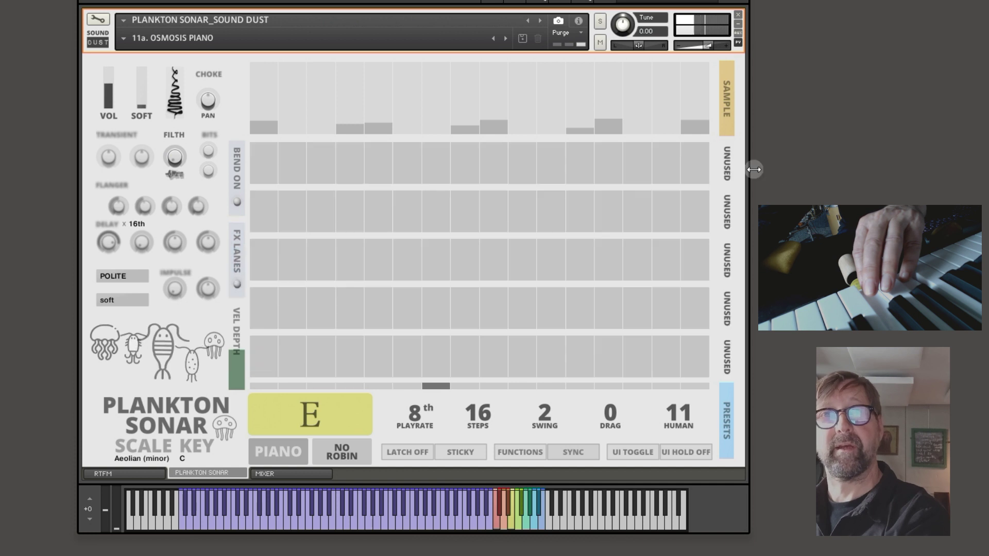
pyautogui.click(726, 164)
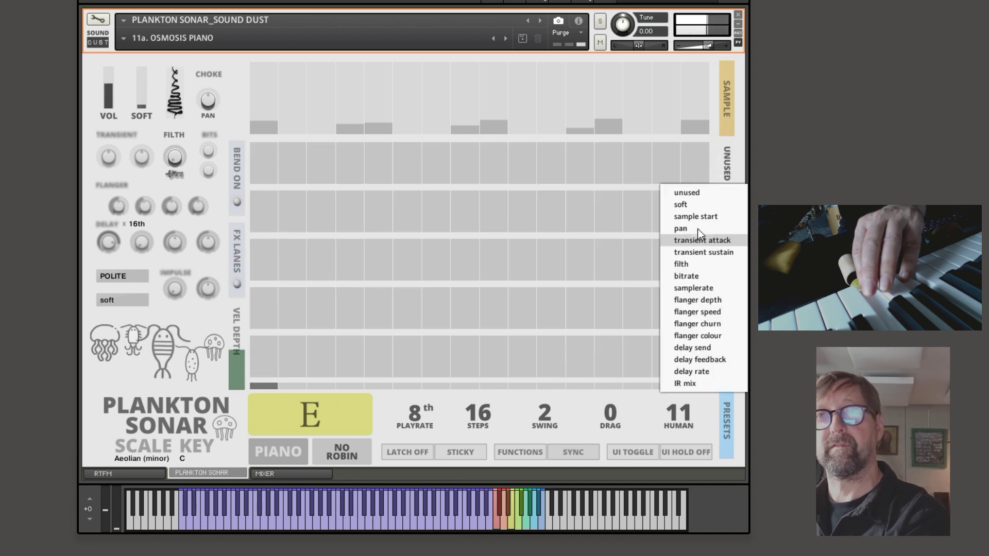
pyautogui.click(699, 263)
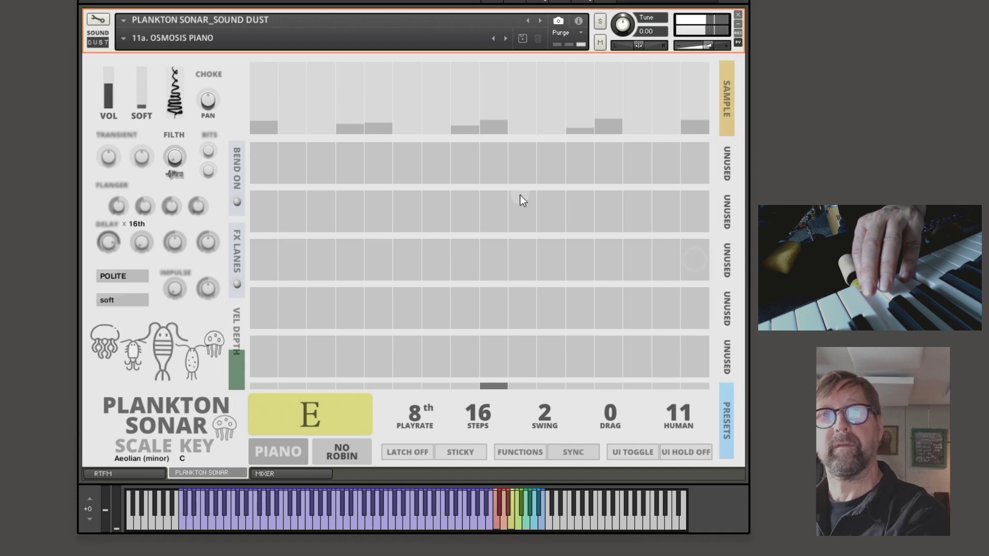
pyautogui.moveTo(262, 154); pyautogui.dragTo(322, 181)
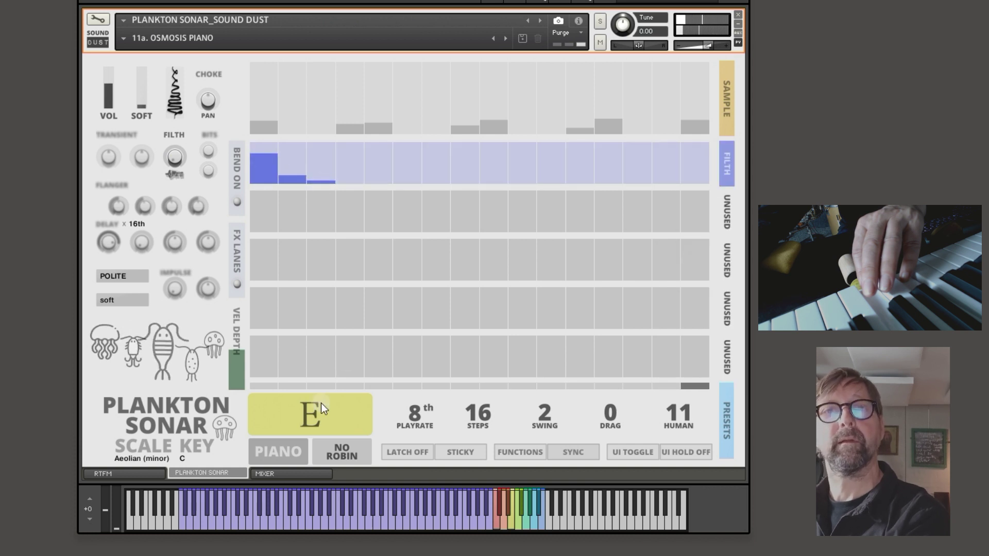
# Switch the E key's sound source to Sine, and add a filth bar on step 9
pyautogui.click(290, 445)
pyautogui.click(286, 461)
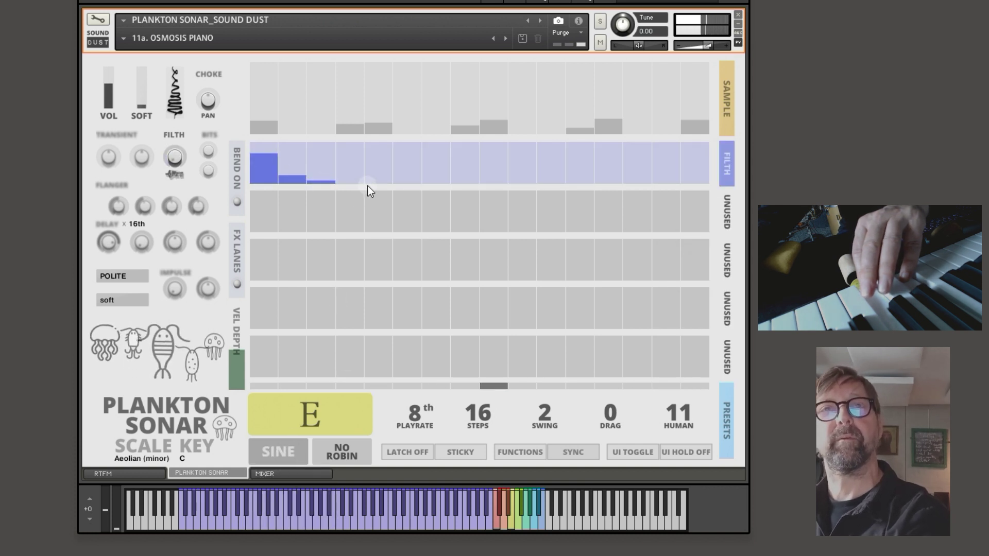
pyautogui.click(488, 167)
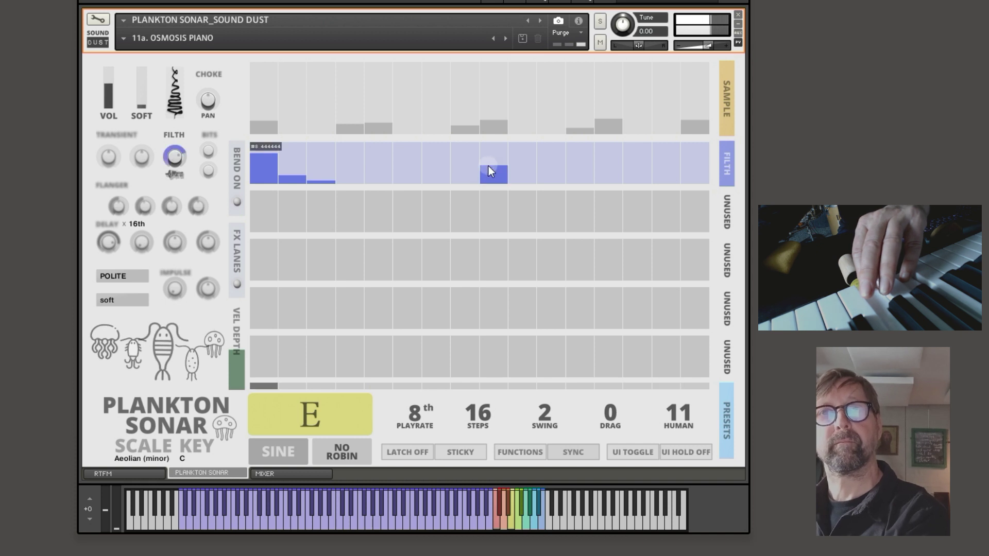
# Repeat the E key's pattern over 32 steps, and in the main lanes set decay and velocity bars on step 21
pyautogui.click(508, 448)
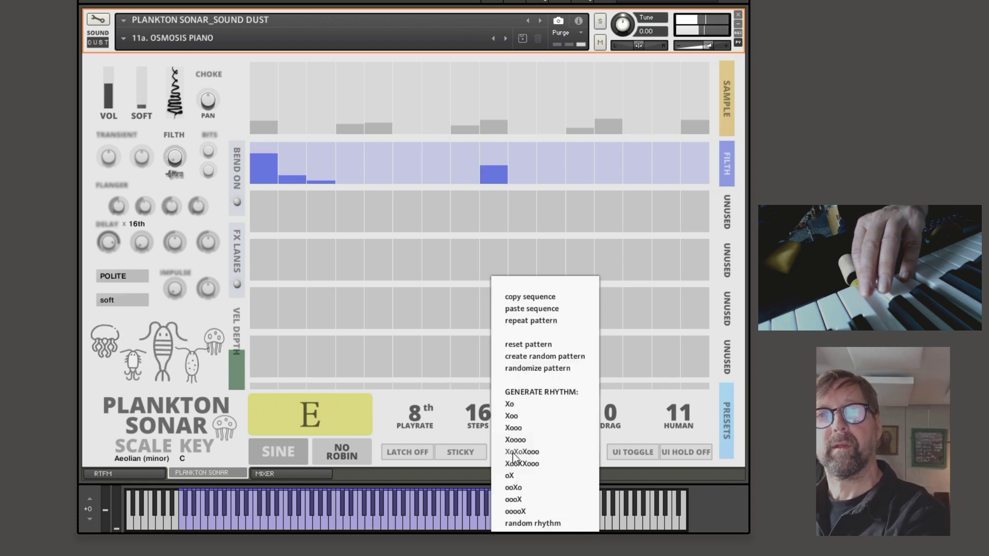
pyautogui.click(525, 322)
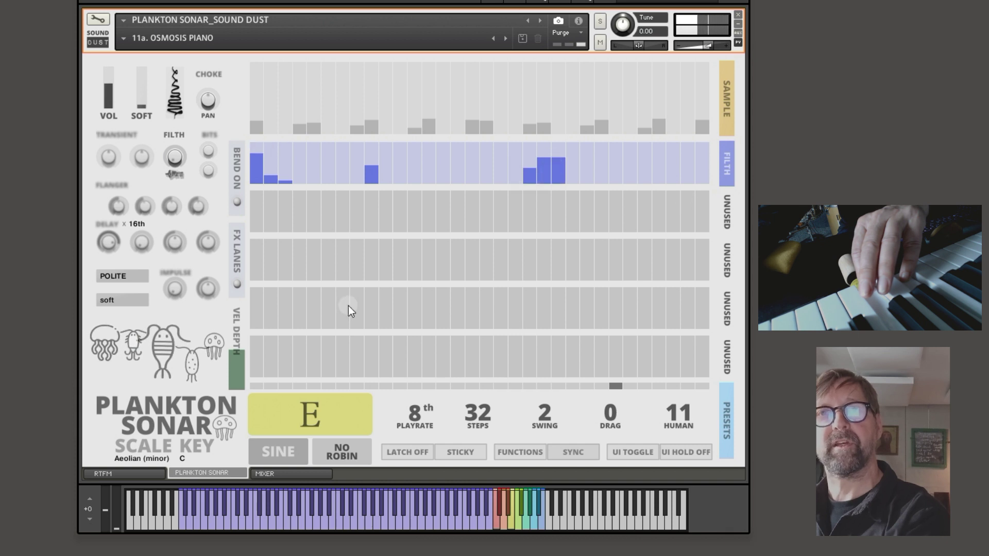
pyautogui.click(244, 257)
pyautogui.click(545, 242)
pyautogui.click(548, 347)
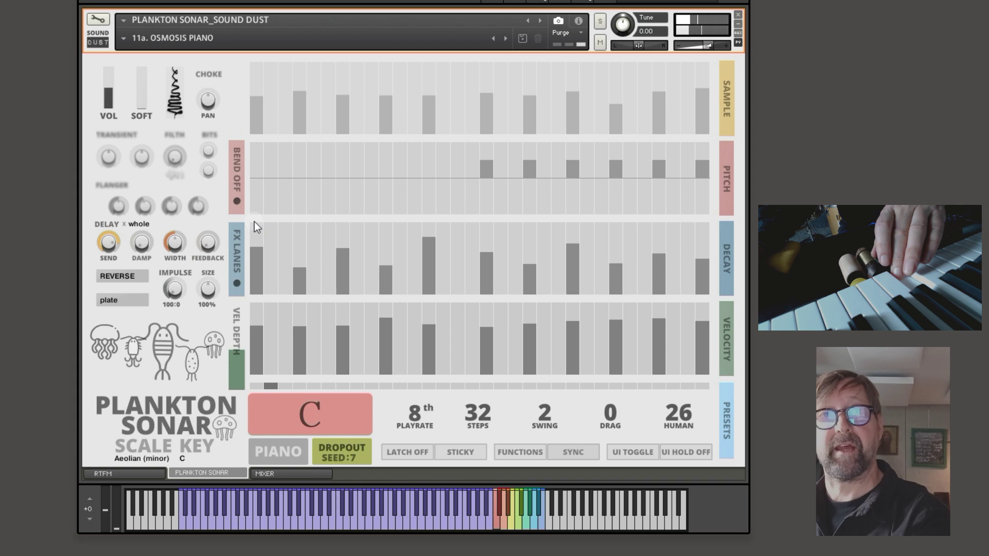
# Turn on the E key's flanger, assign flanger depth to the second FX lane, and draw humps over steps 6–13 and 20–27
pyautogui.click(236, 255)
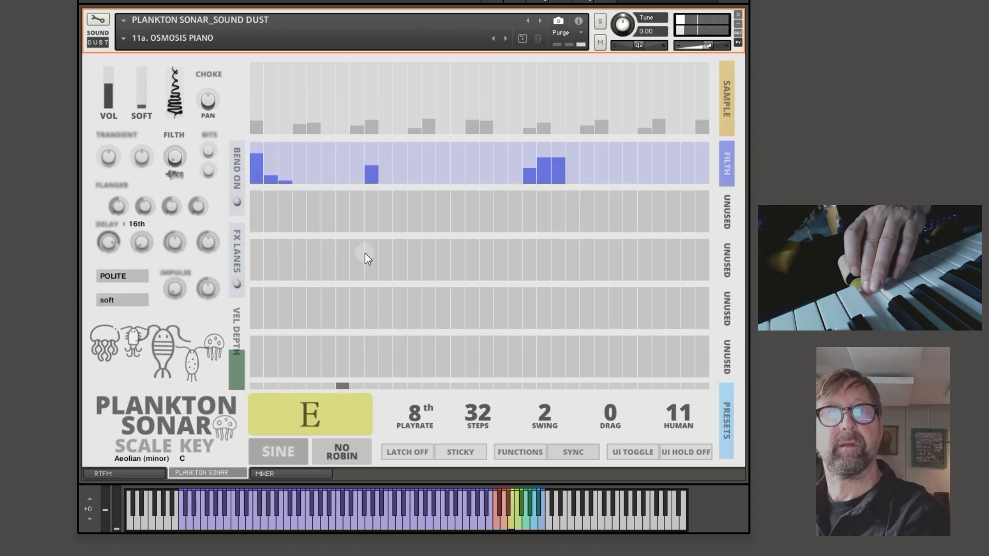
pyautogui.moveTo(106, 191)
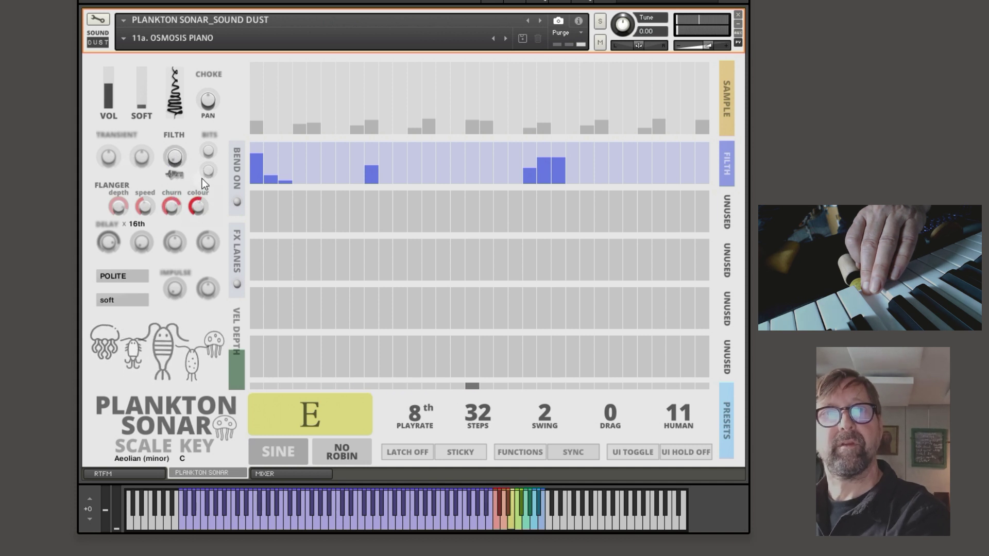
pyautogui.click(724, 210)
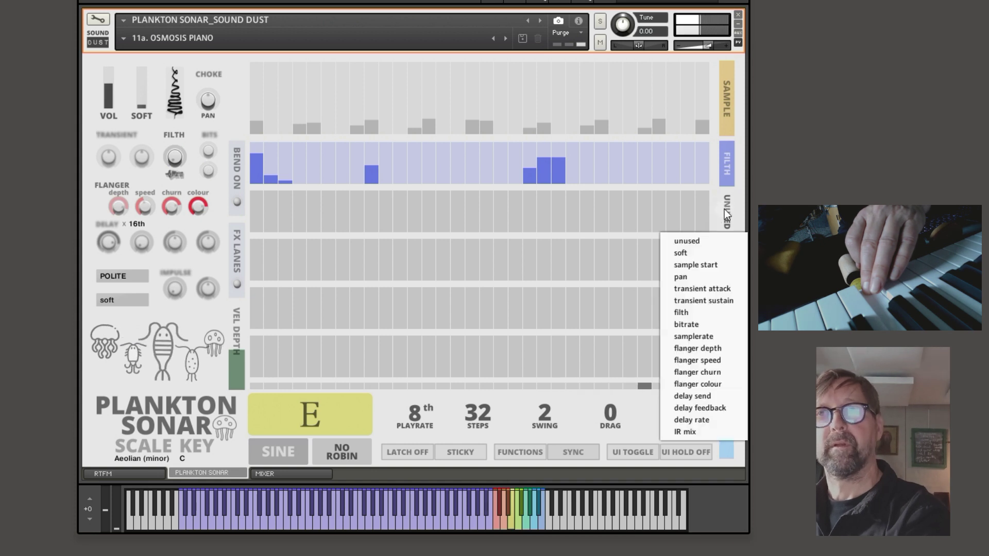
pyautogui.click(712, 349)
pyautogui.moveTo(334, 219); pyautogui.dragTo(434, 232)
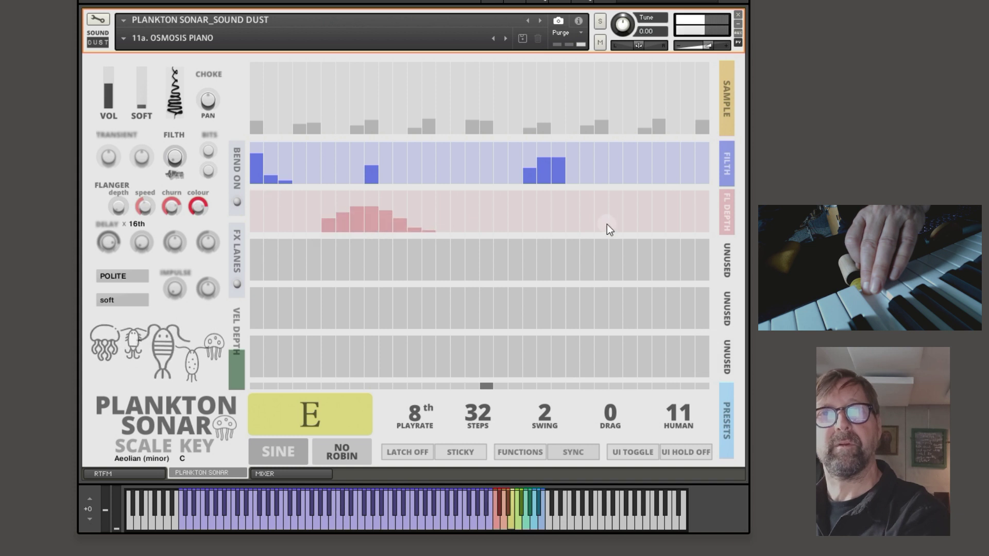
pyautogui.moveTo(526, 213); pyautogui.dragTo(633, 209)
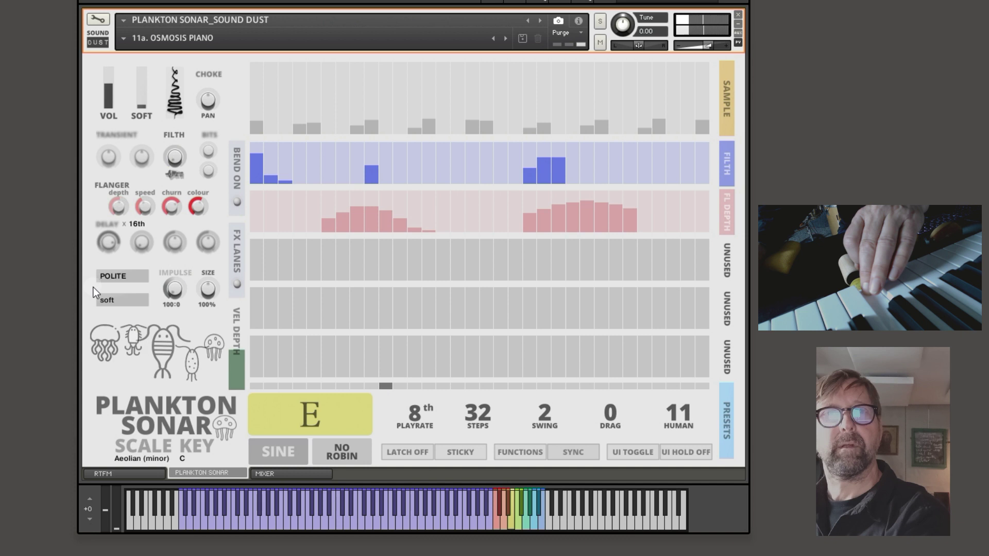
# Assign IR mix to the E key's third FX lane and draw bars on every even step, plus step 31
pyautogui.click(726, 309)
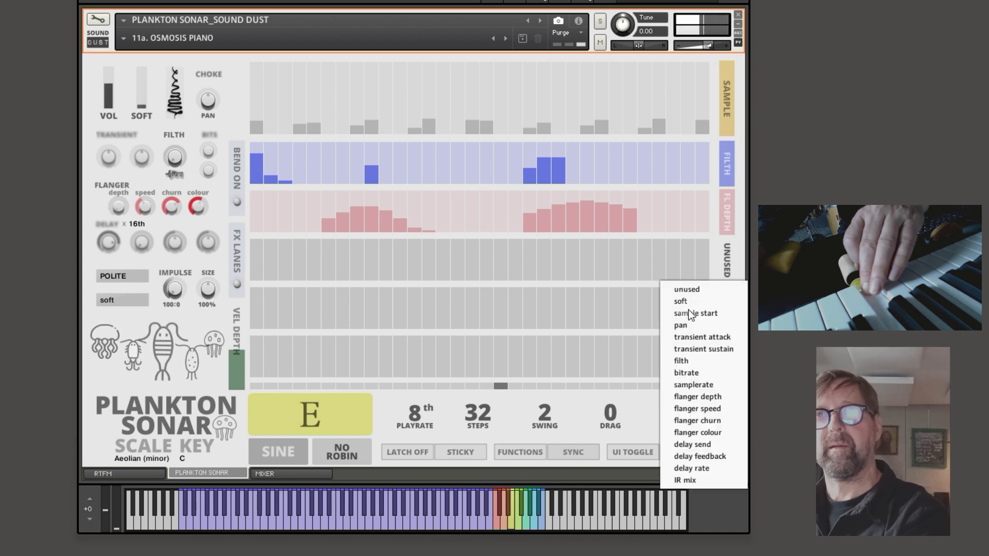
pyautogui.click(696, 477)
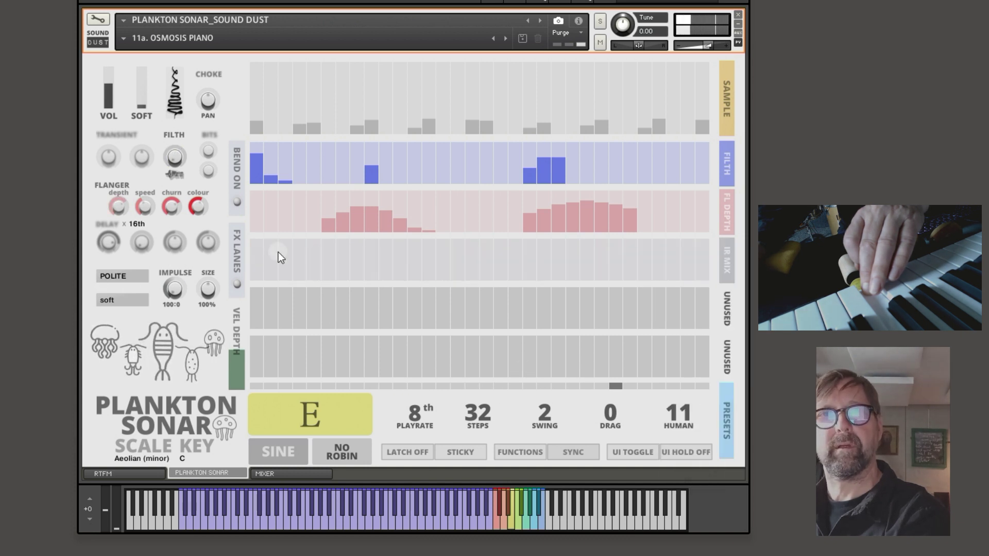
pyautogui.click(273, 253)
pyautogui.click(301, 253)
pyautogui.click(330, 253)
pyautogui.click(357, 257)
pyautogui.click(386, 259)
pyautogui.click(415, 261)
pyautogui.click(472, 263)
pyautogui.click(500, 263)
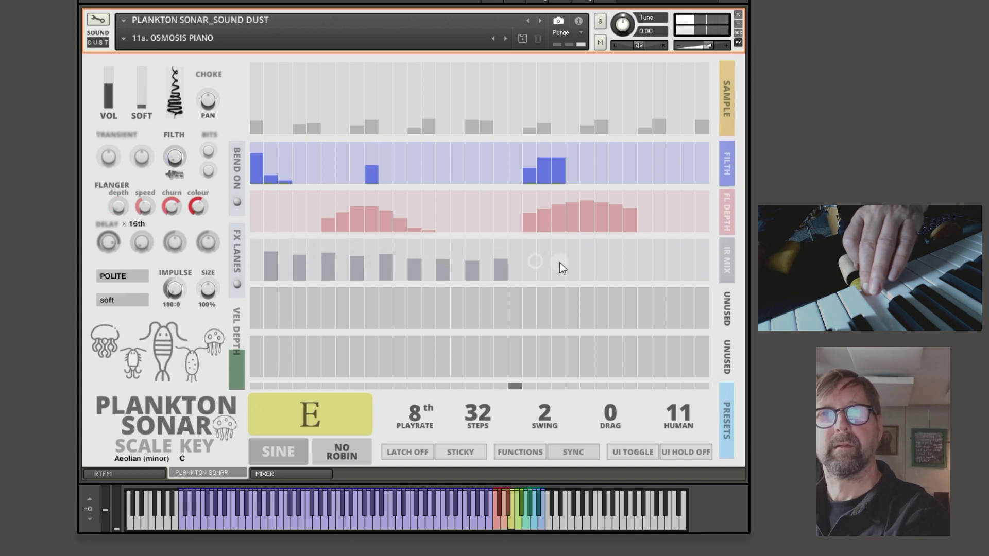
pyautogui.click(535, 262)
pyautogui.click(563, 264)
pyautogui.click(589, 262)
pyautogui.click(616, 260)
pyautogui.click(647, 258)
pyautogui.click(670, 259)
pyautogui.click(702, 257)
pyautogui.click(685, 260)
# Add a raised-pitch note on step 31 of the E key's sequence, with sample, decay and velocity bars
pyautogui.click(685, 101)
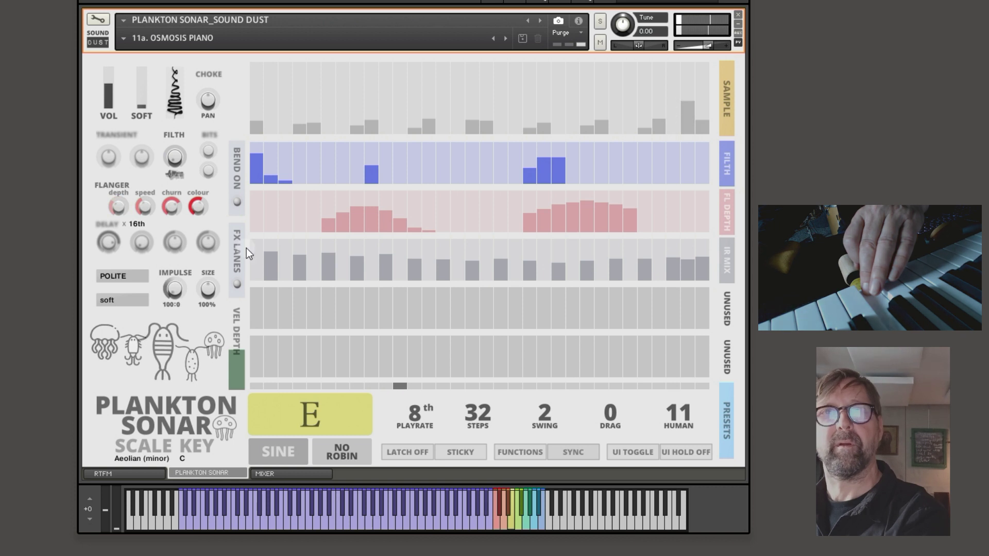
pyautogui.click(686, 258)
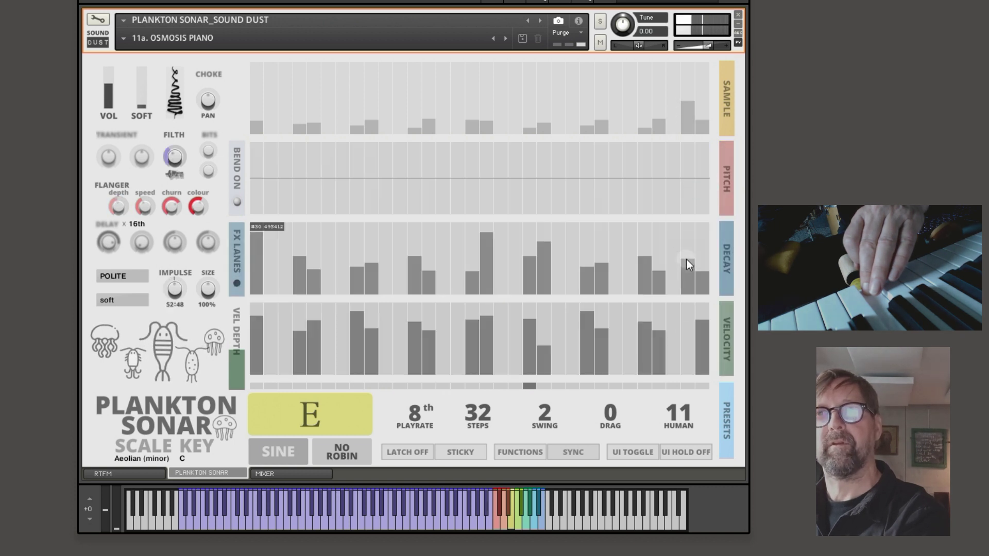
pyautogui.click(687, 318)
pyautogui.click(685, 161)
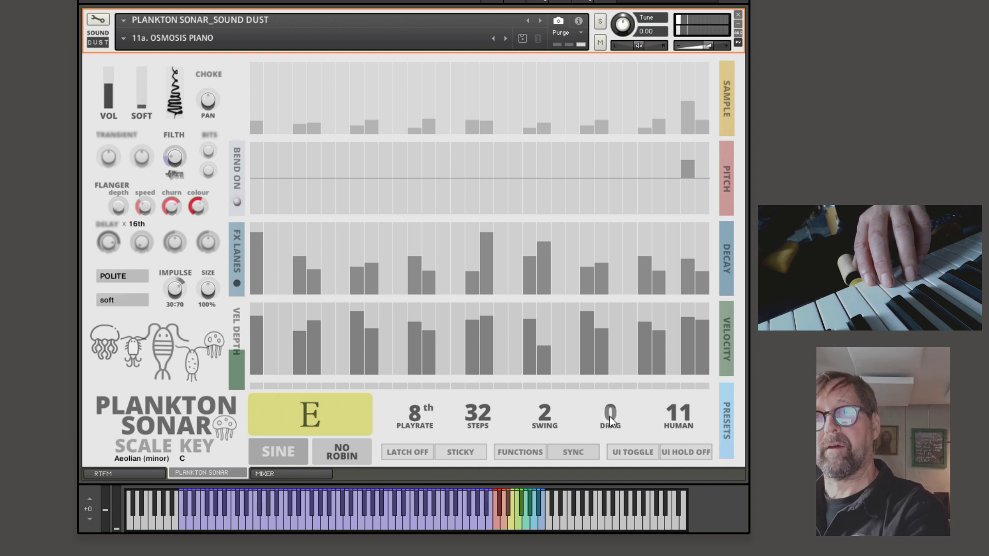
# Try drag values of 50 and -34 on the E key, settle on -4, and set its playrate to quarter
pyautogui.moveTo(636, 392); pyautogui.dragTo(639, 388)
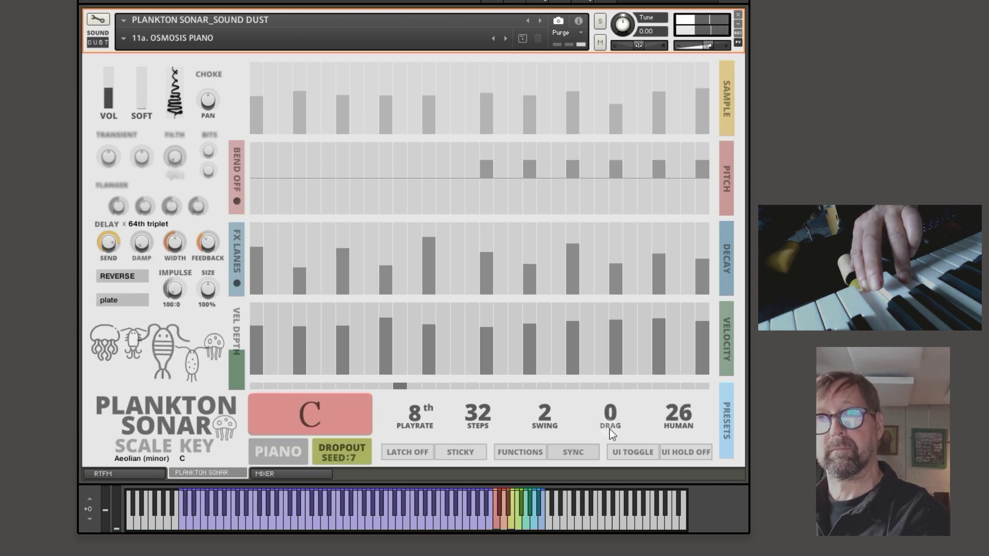
pyautogui.moveTo(609, 428); pyautogui.dragTo(670, 310)
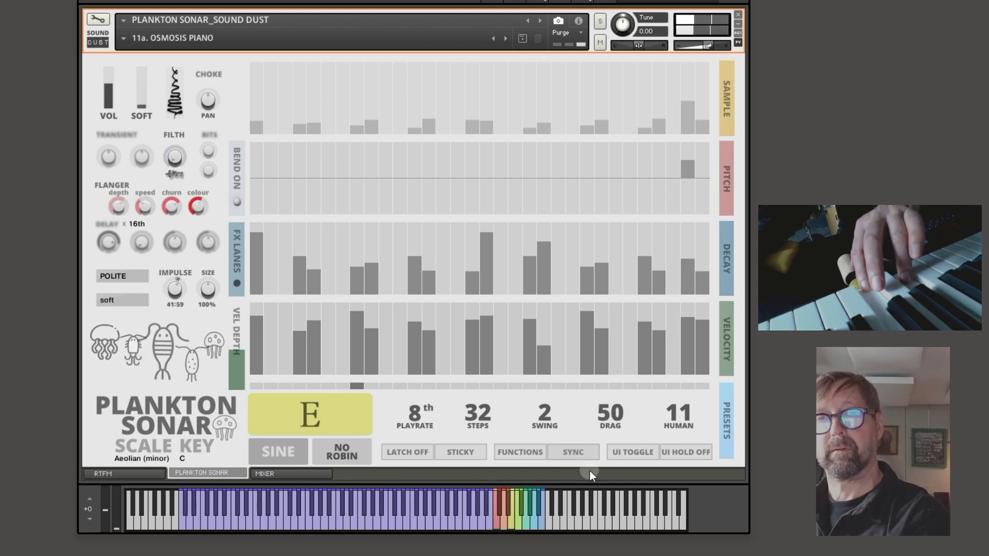
pyautogui.moveTo(590, 432); pyautogui.dragTo(580, 525)
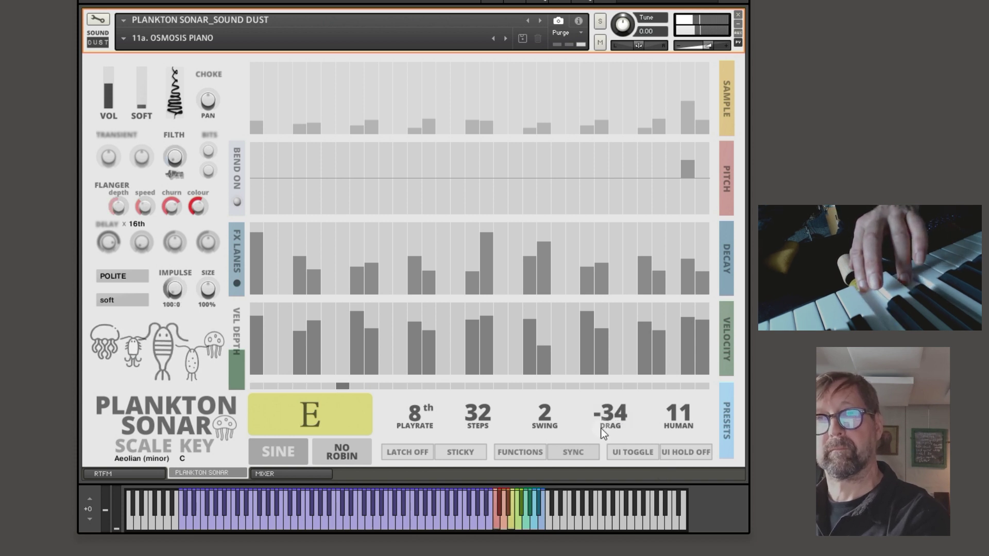
pyautogui.moveTo(609, 421); pyautogui.dragTo(630, 402)
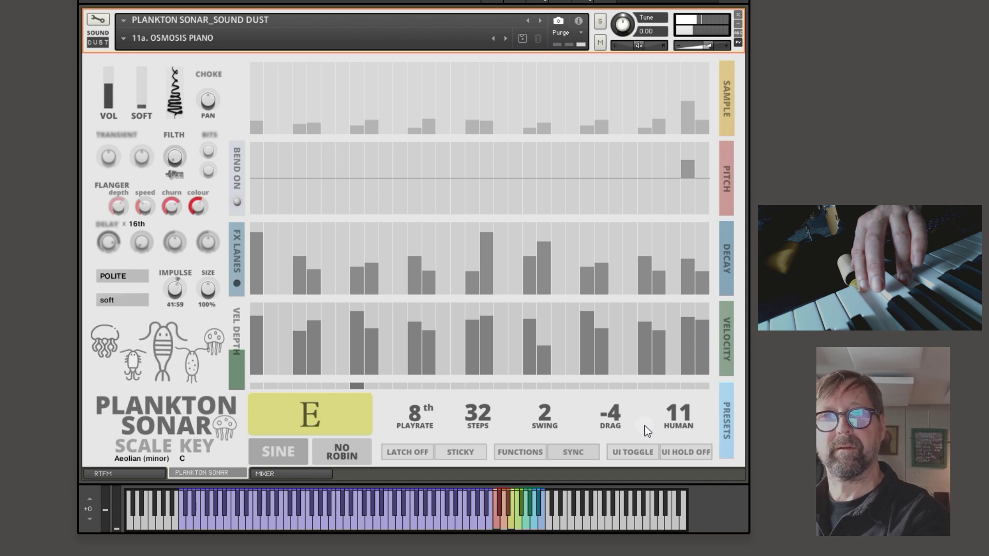
pyautogui.click(416, 419)
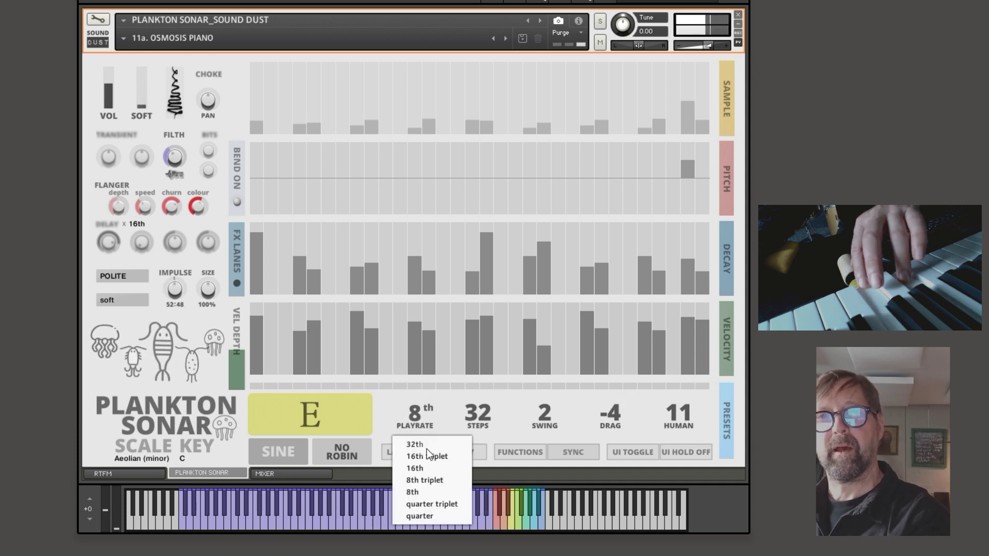
pyautogui.click(425, 519)
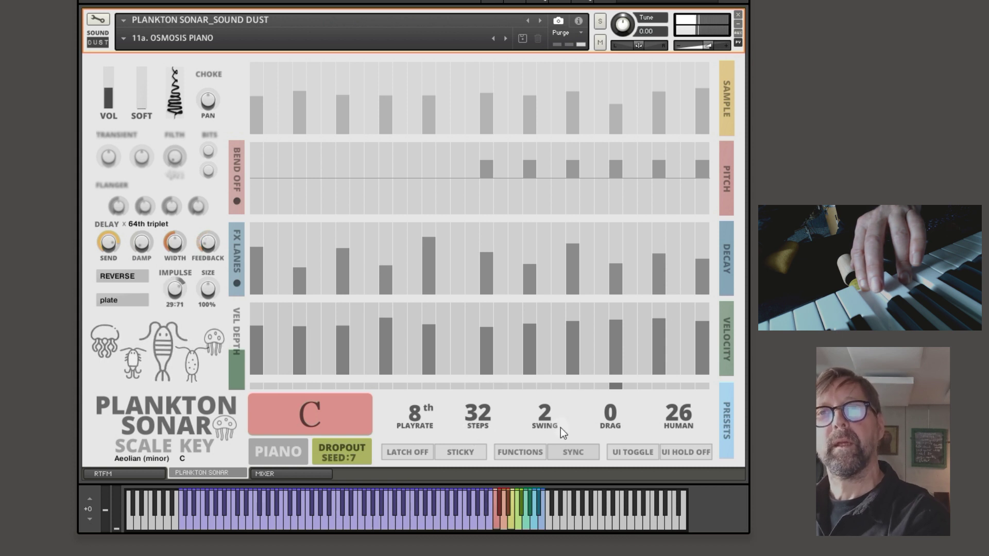
# Resync the playing key sequences
pyautogui.click(579, 458)
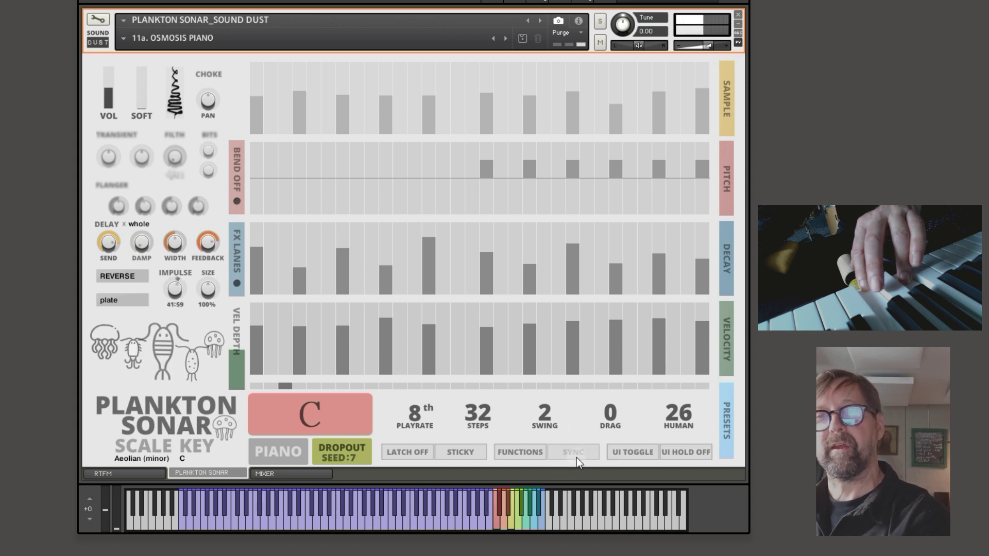
pyautogui.click(575, 453)
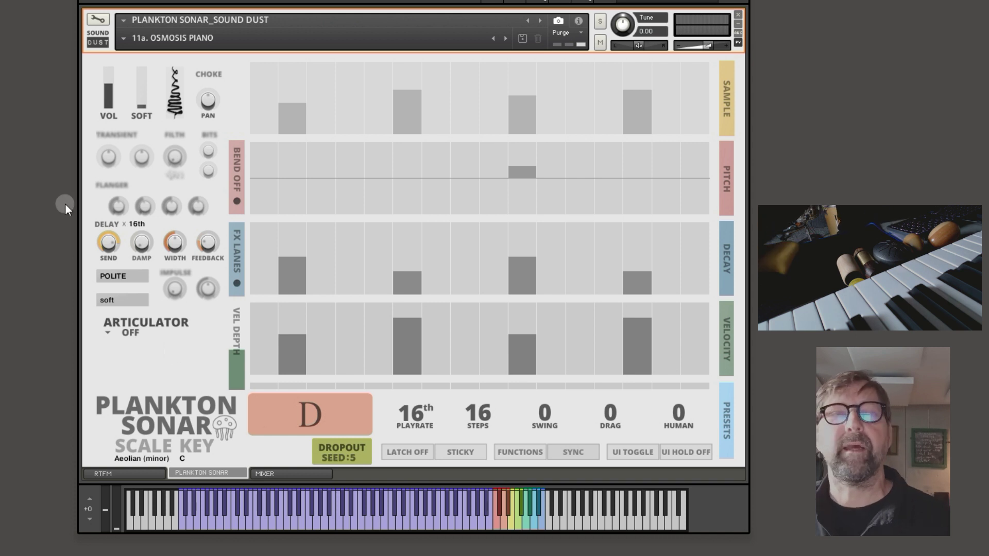
# Load the preset DAVID ESSEX - A# PENTA MAJOR from the A# group
pyautogui.click(124, 38)
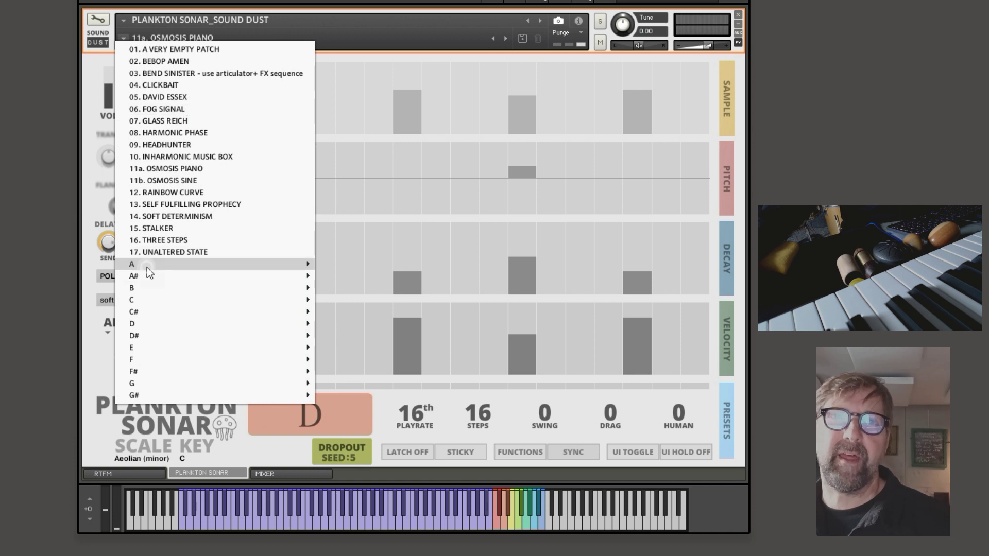
pyautogui.moveTo(147, 268)
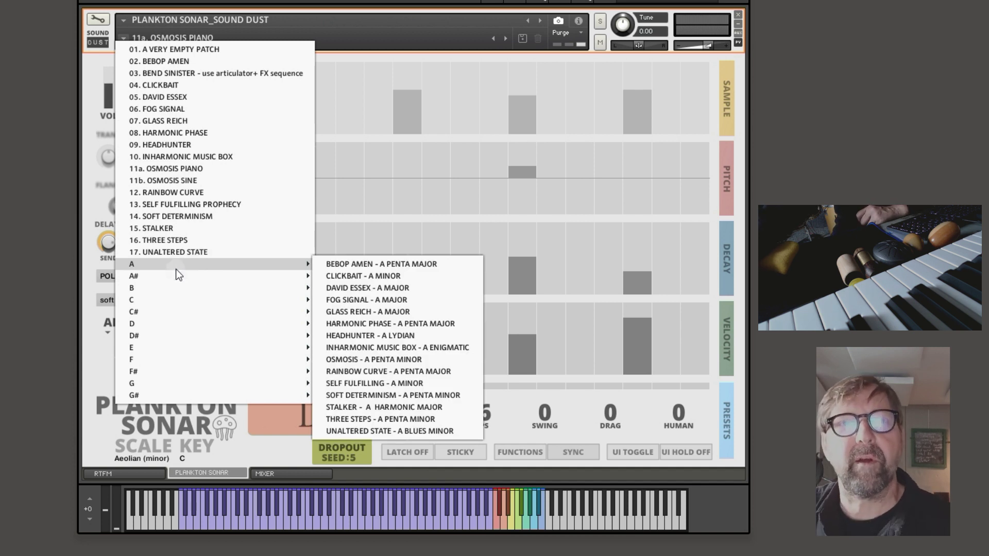
pyautogui.moveTo(175, 279)
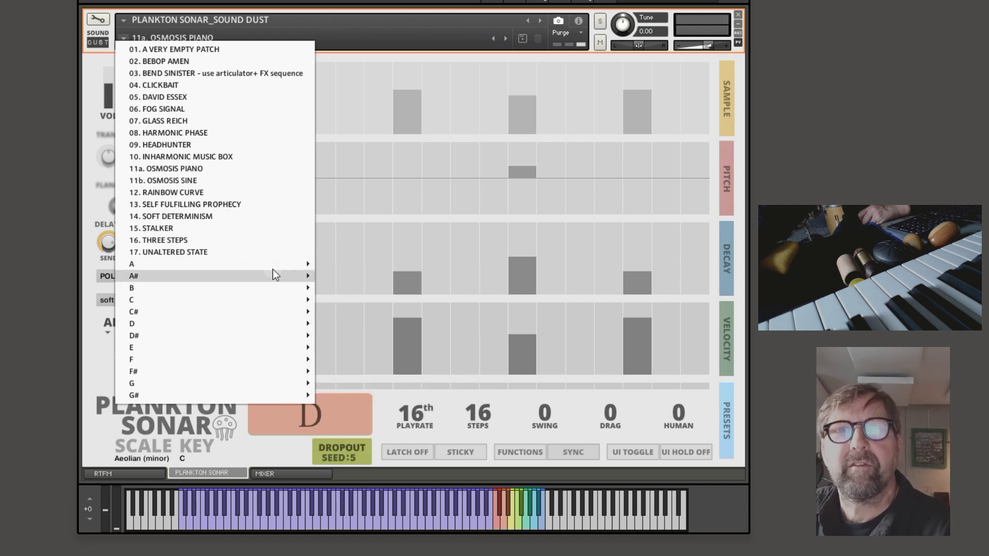
pyautogui.moveTo(314, 276)
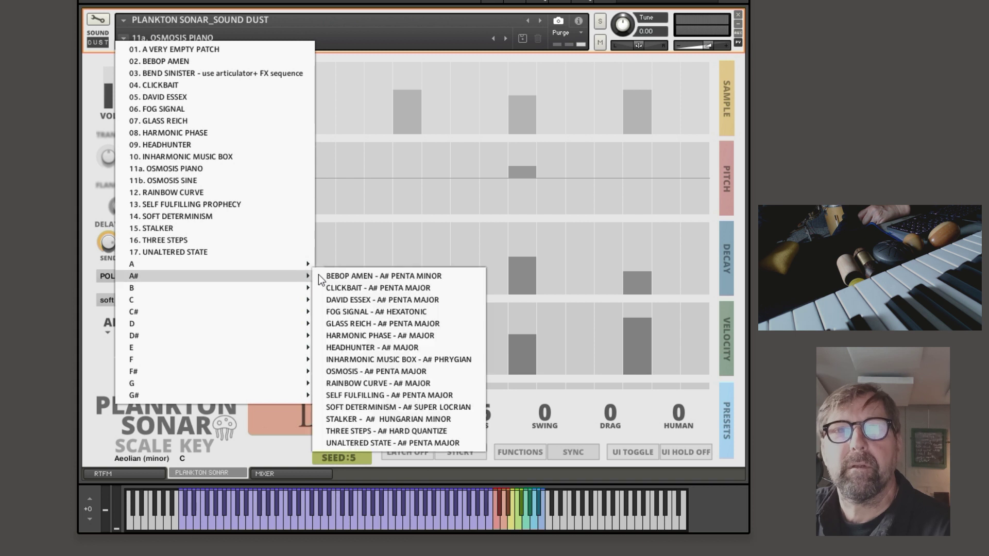
pyautogui.click(380, 302)
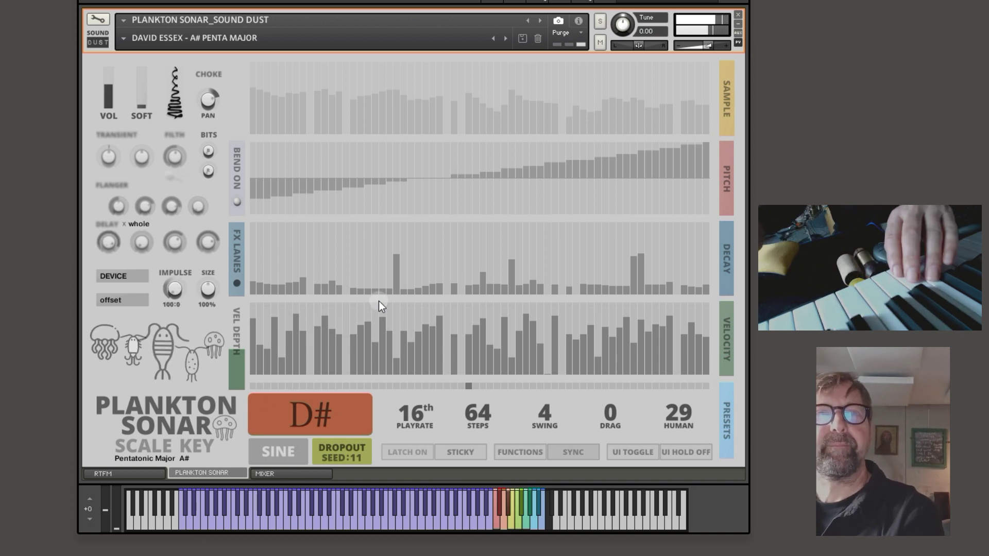
# Turn latch off and set the scale to Ionian (major)
pyautogui.click(417, 454)
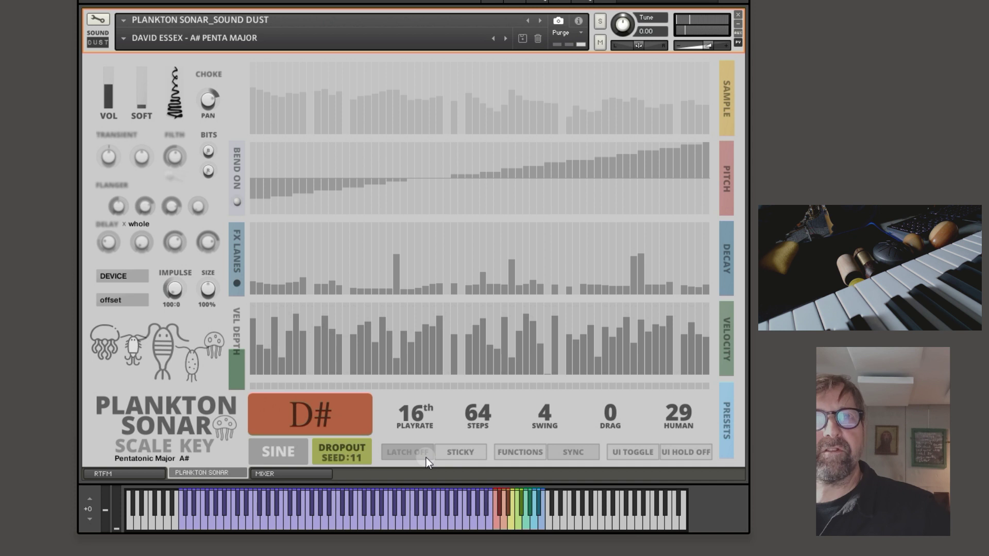
pyautogui.click(154, 456)
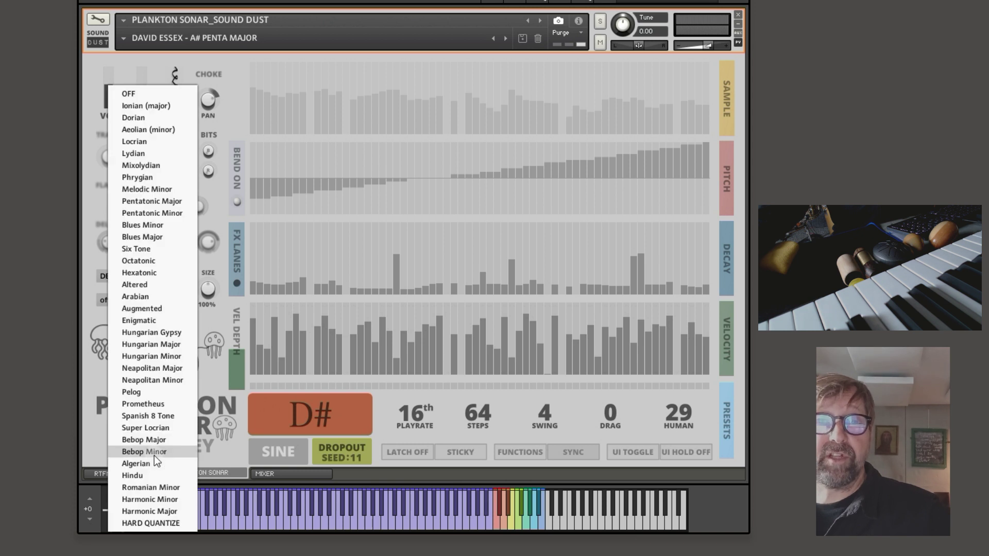
pyautogui.click(160, 107)
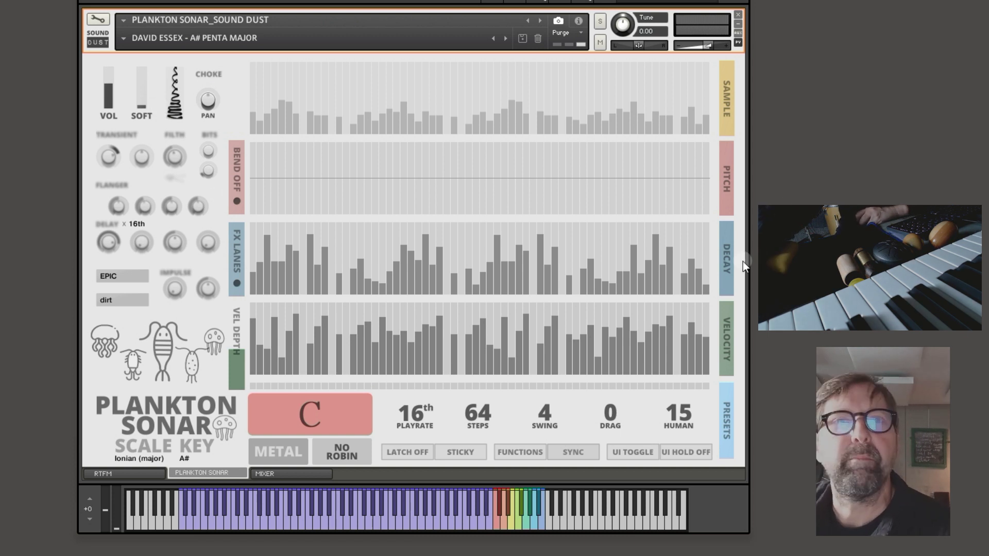
# Set the C key's impulse category to LOW DRONE with the C low drone
pyautogui.click(121, 276)
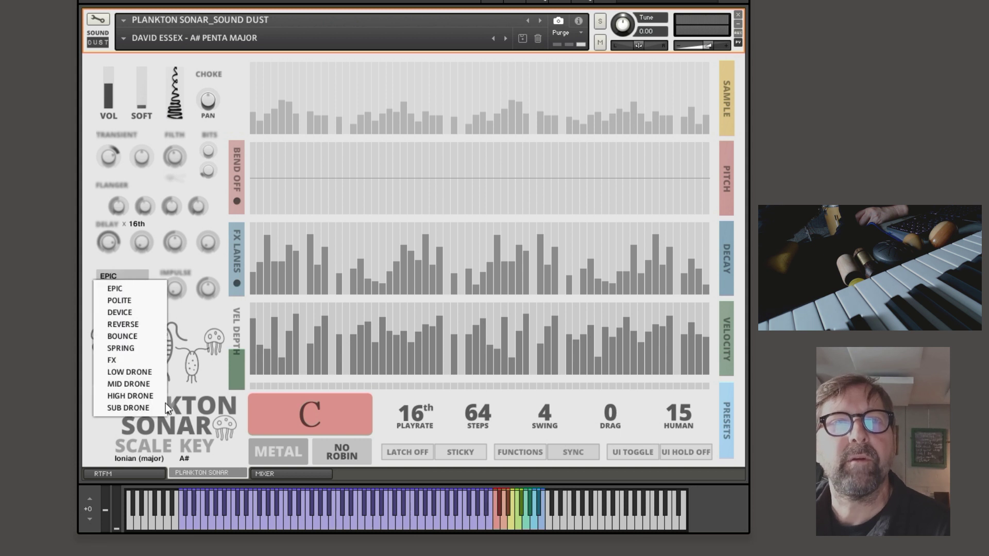
pyautogui.click(132, 372)
pyautogui.click(127, 299)
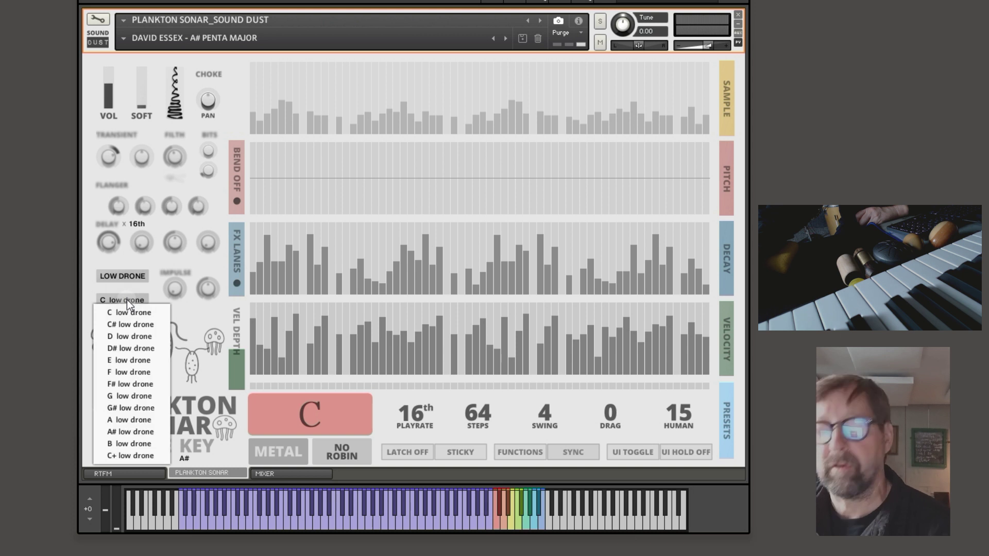
pyautogui.click(127, 301)
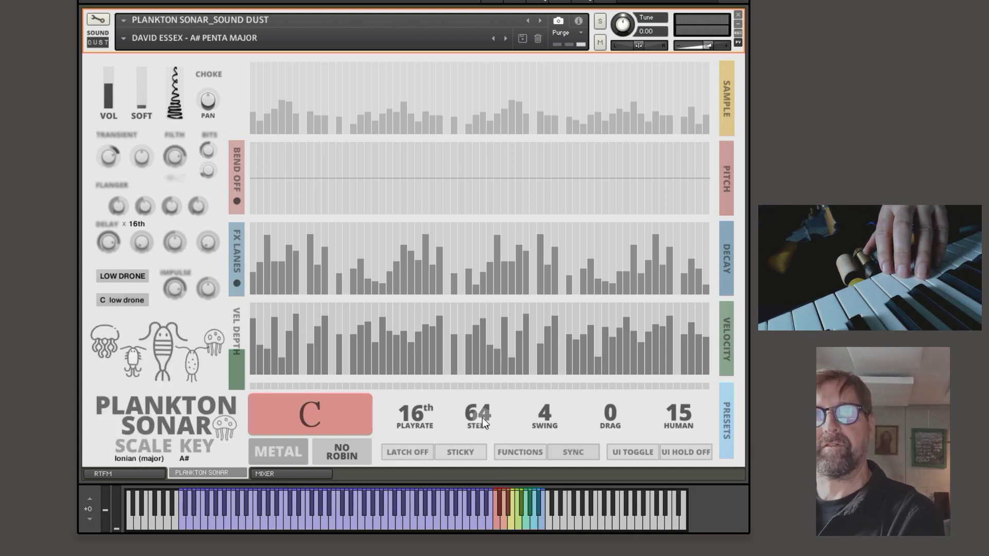
# Reset the C key's pattern to 4 steps at an 8th playrate, leaving sample and decay bars only on step 1
pyautogui.click(526, 449)
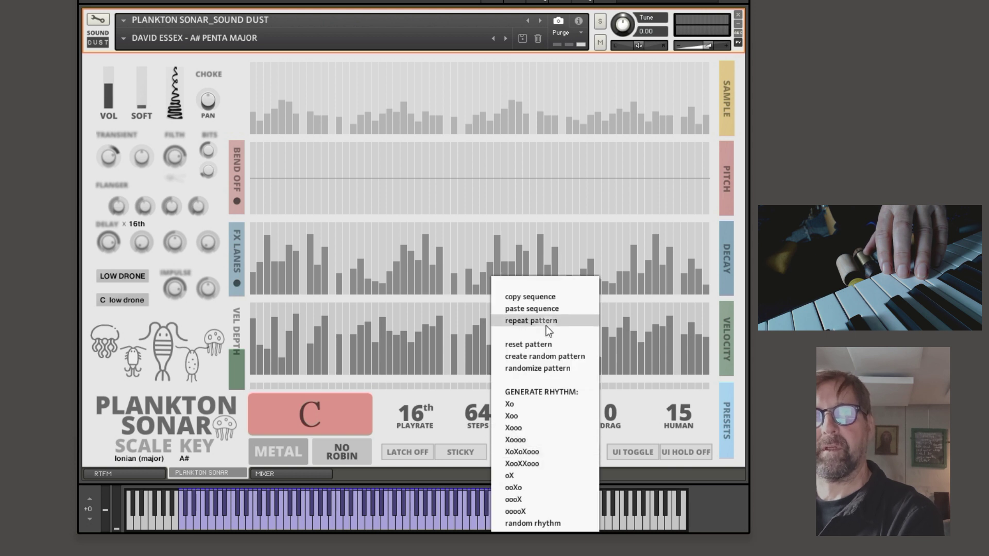
pyautogui.click(535, 347)
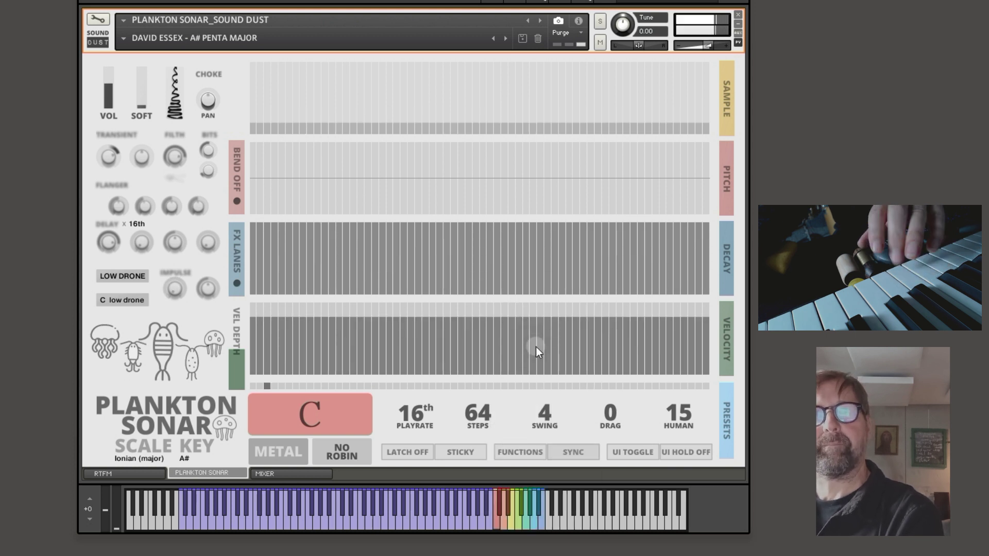
pyautogui.click(416, 416)
pyautogui.click(422, 494)
pyautogui.moveTo(481, 421); pyautogui.dragTo(469, 449)
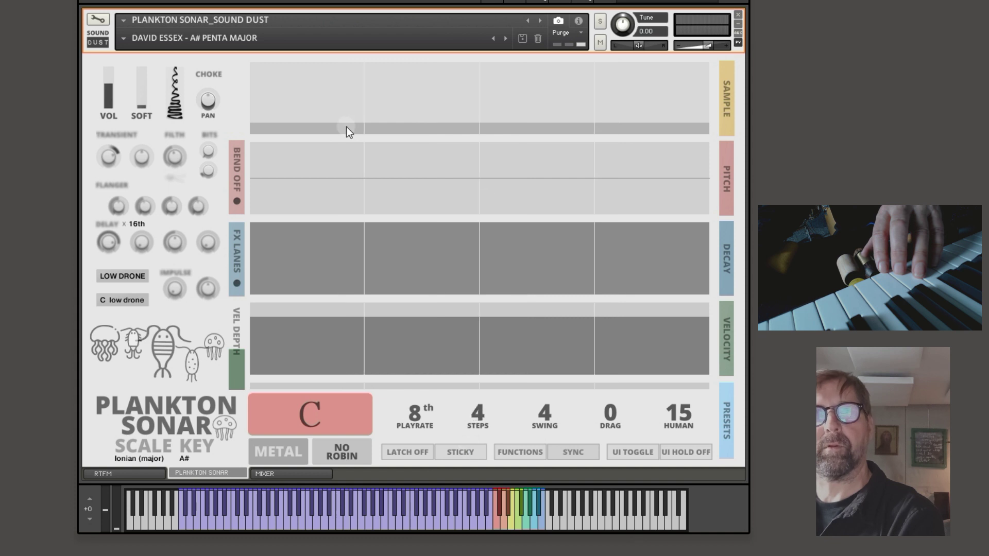
pyautogui.moveTo(325, 235)
pyautogui.mouseDown()
pyautogui.moveTo(592, 322)
pyautogui.moveTo(531, 250)
pyautogui.mouseUp()
# Turn on the C key's impulse effect and show its FX lanes
pyautogui.moveTo(176, 278)
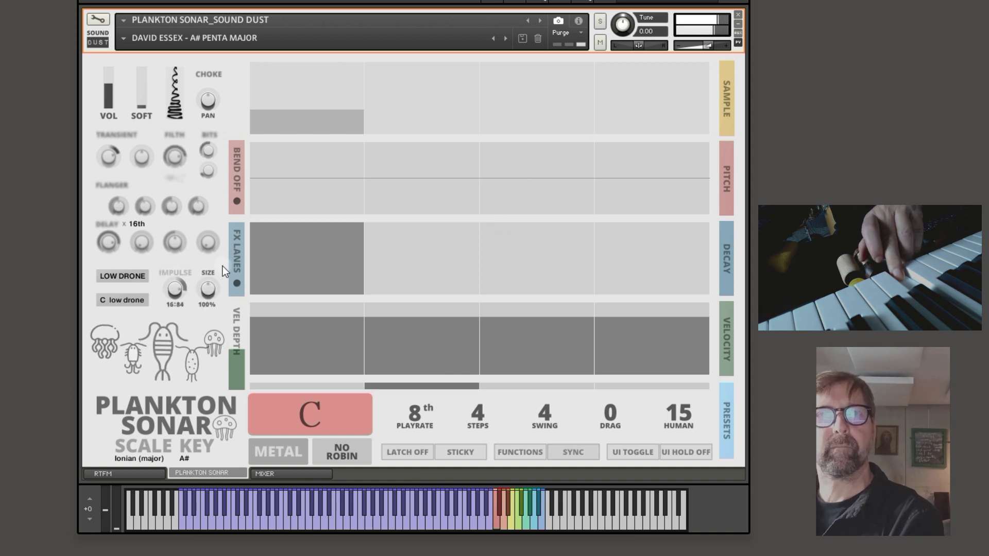
pyautogui.click(235, 255)
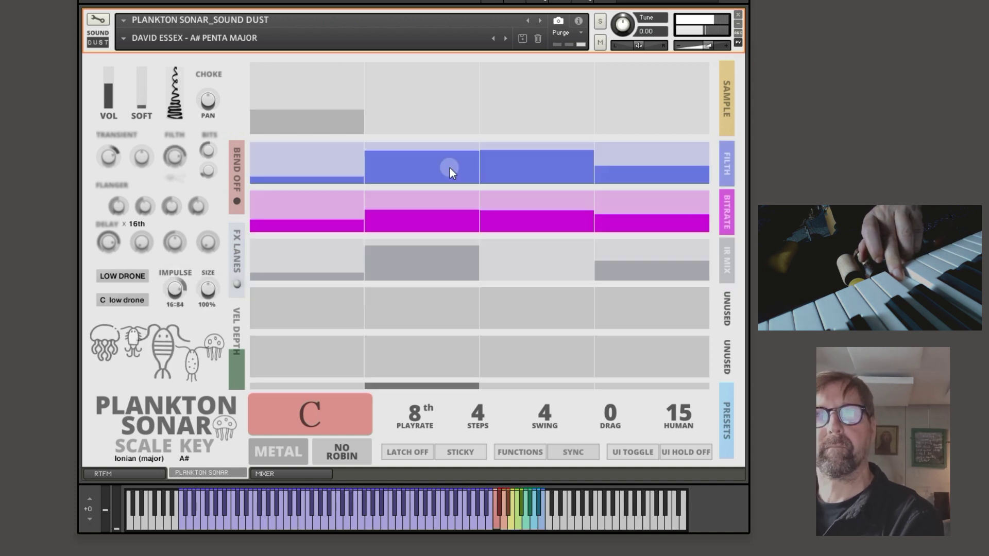
pyautogui.click(726, 164)
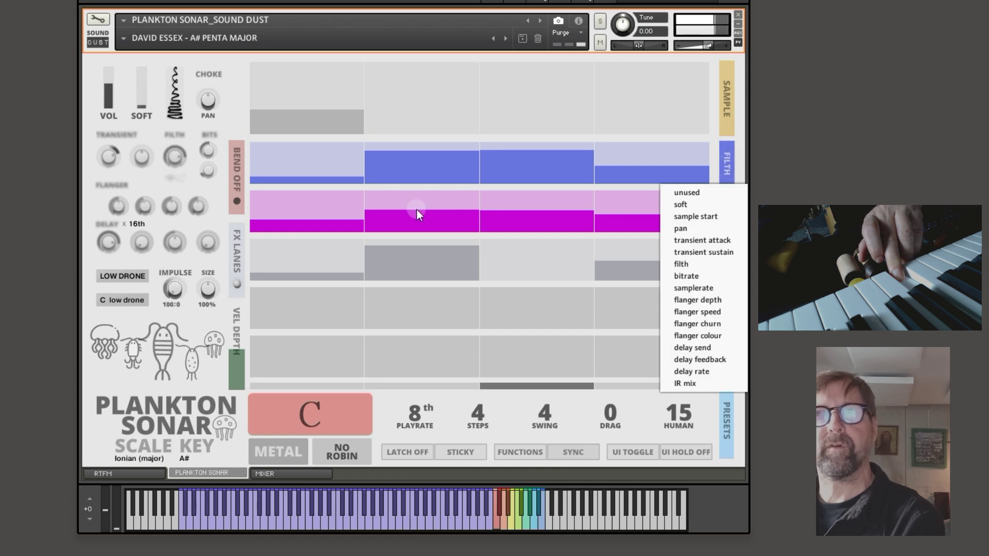
# Try the E low drone and the B low drone as the C key's impulse
pyautogui.click(125, 300)
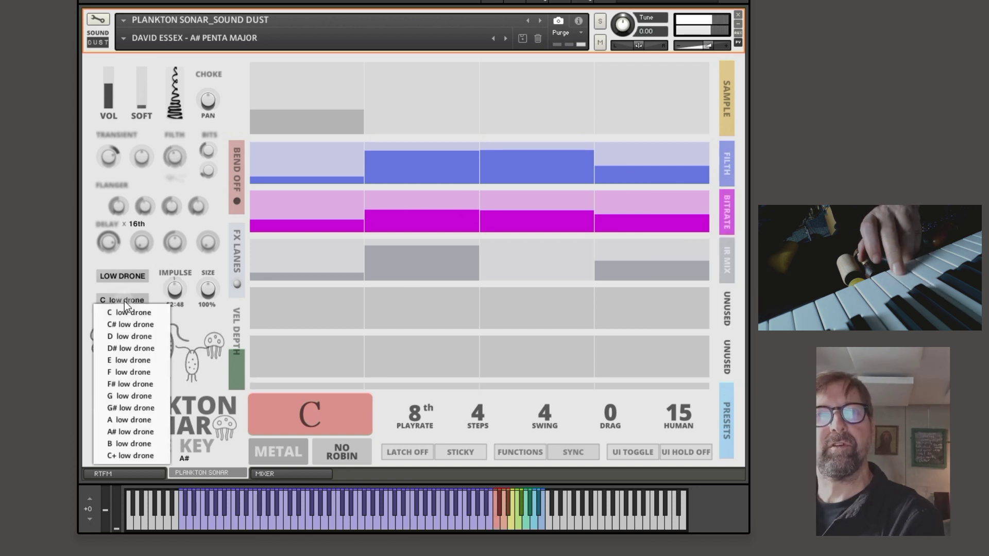
pyautogui.click(146, 362)
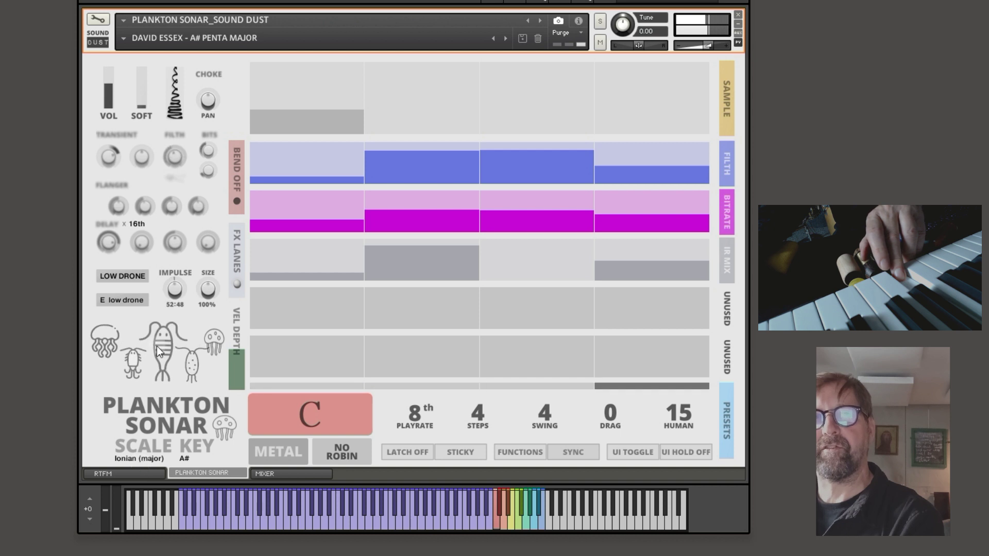
pyautogui.click(116, 301)
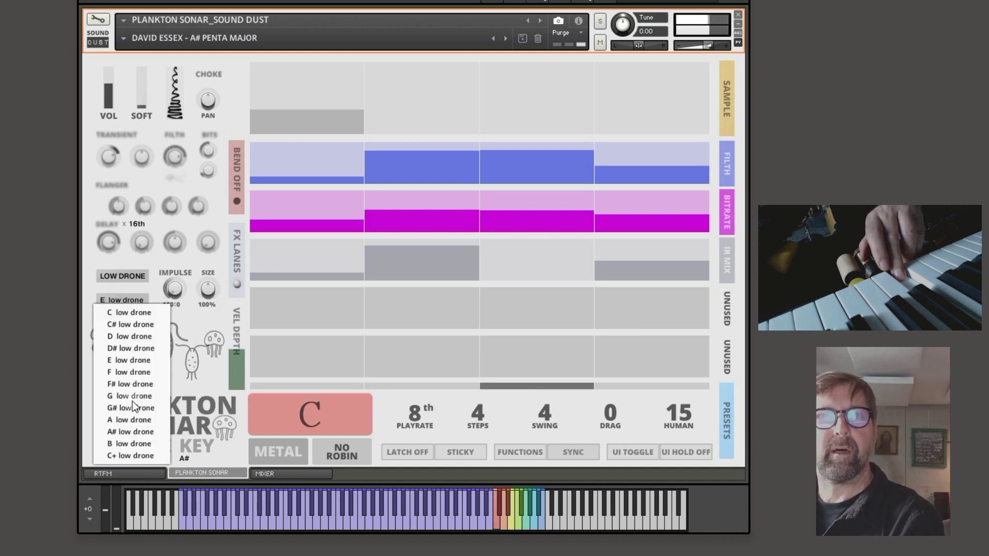
pyautogui.click(135, 444)
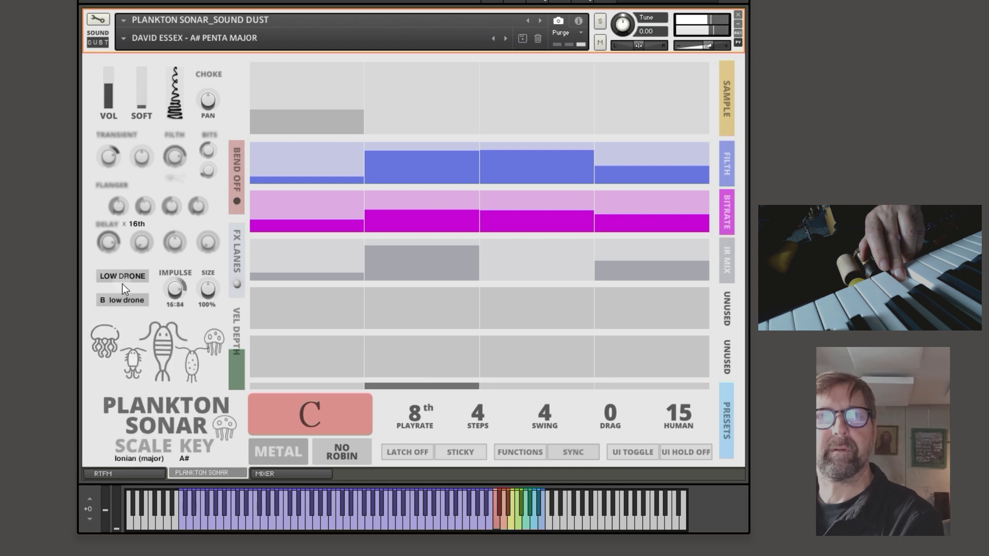
pyautogui.click(119, 302)
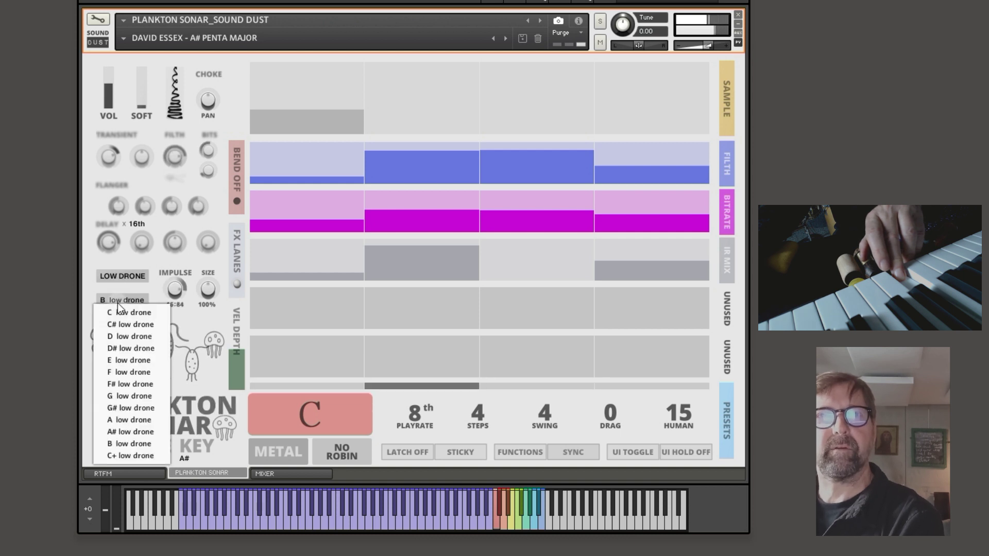
# Switch the C key's impulse category to MID DRONE and try the G# and A mid drones
pyautogui.click(123, 277)
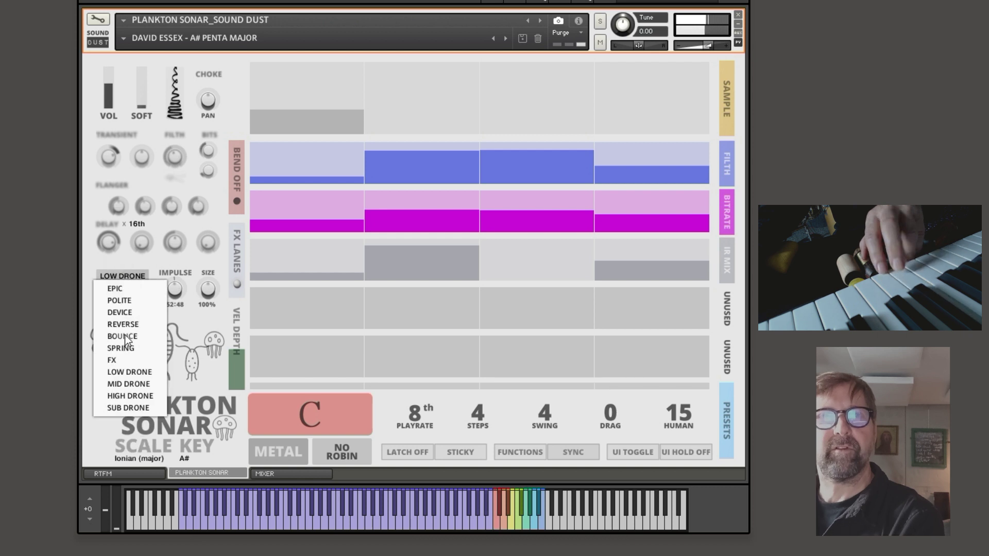
pyautogui.click(134, 385)
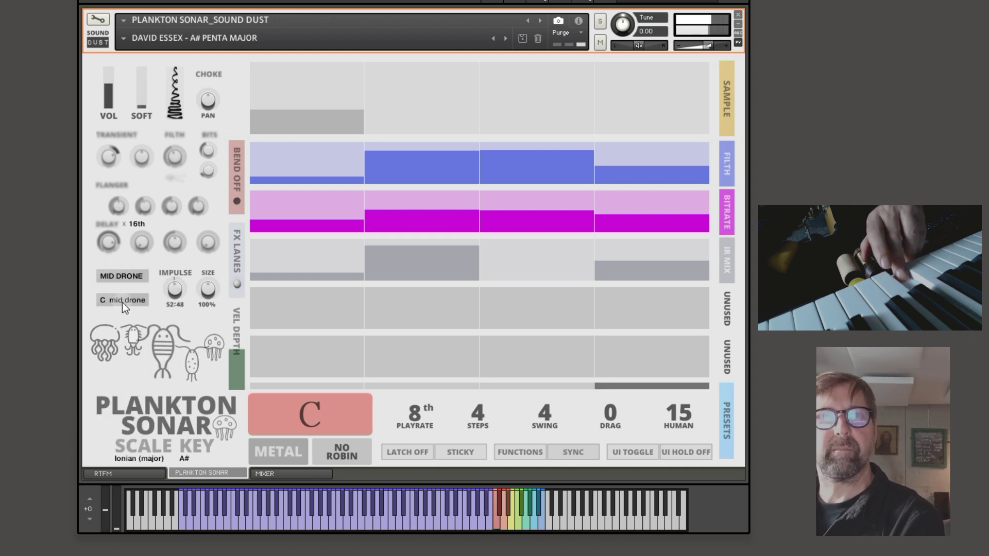
pyautogui.click(122, 302)
pyautogui.click(132, 408)
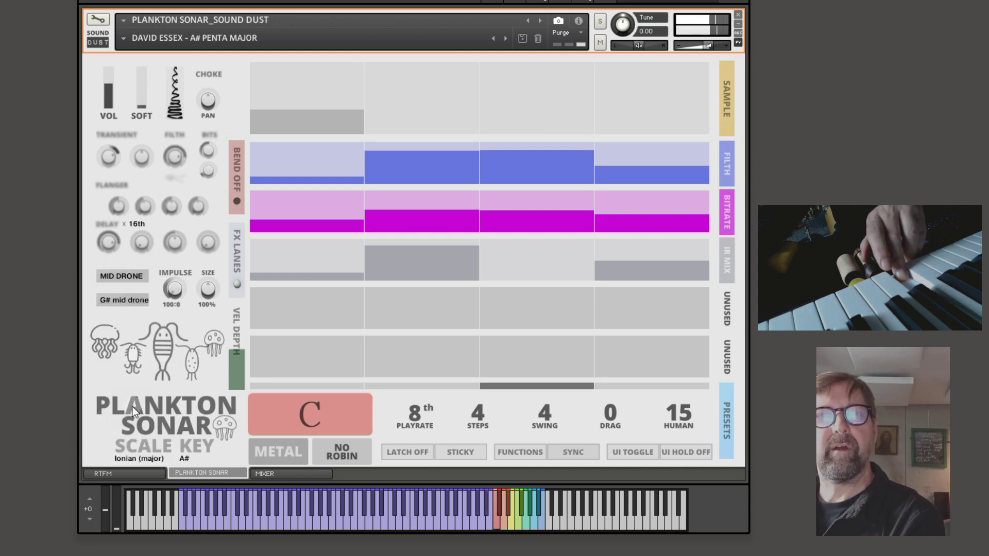
pyautogui.click(121, 300)
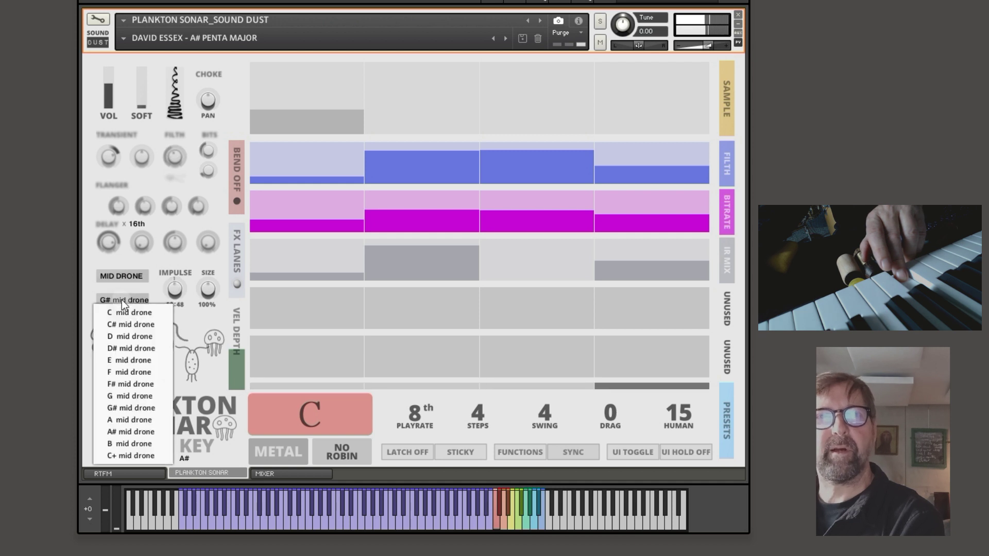
pyautogui.click(130, 421)
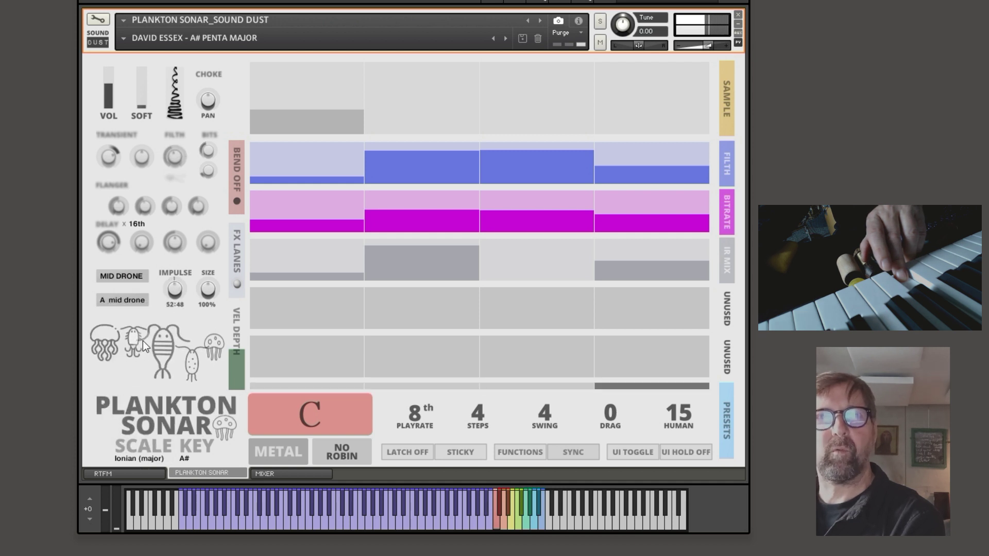
# Switch the C key's impulse category to HIGH DRONE and try one of its higher notes
pyautogui.click(128, 275)
pyautogui.click(135, 395)
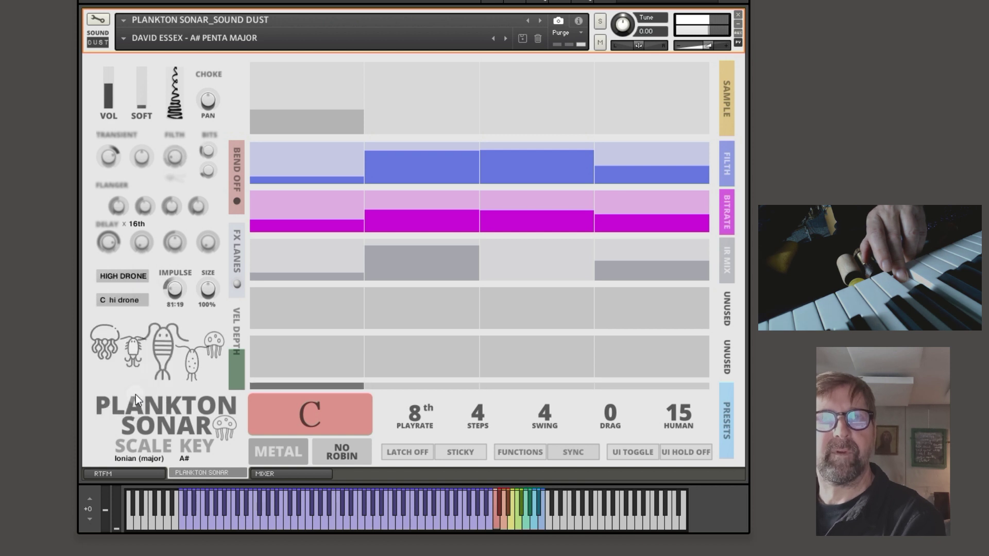
pyautogui.click(123, 301)
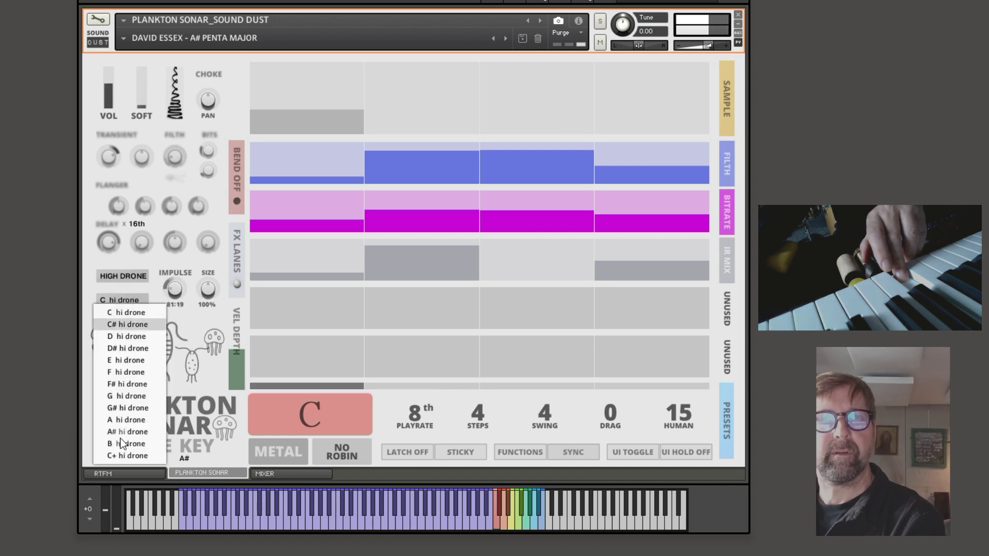
pyautogui.click(121, 436)
# Set the C key's impulse category to SUB DRONE, try another note, and settle on the C+ sub drone
pyautogui.click(124, 279)
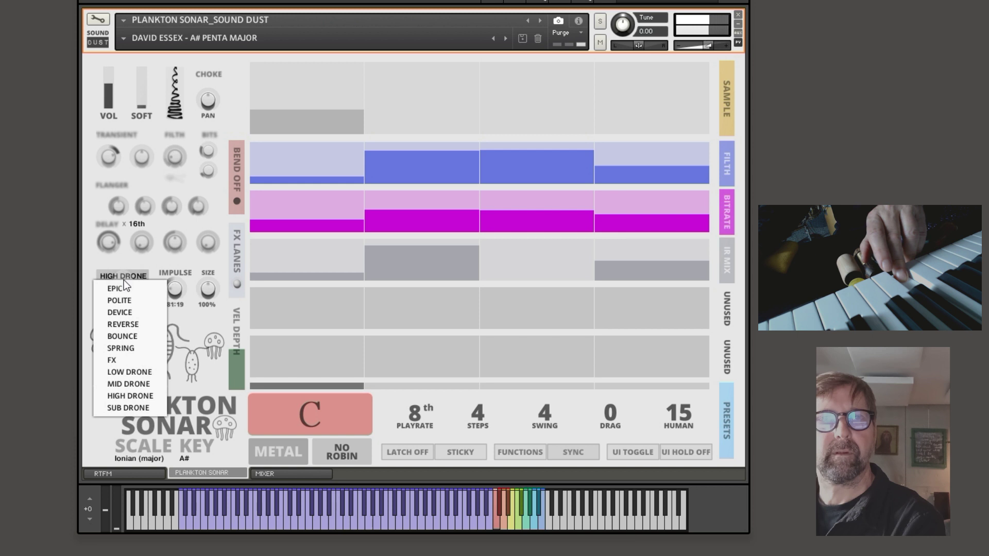
pyautogui.click(143, 408)
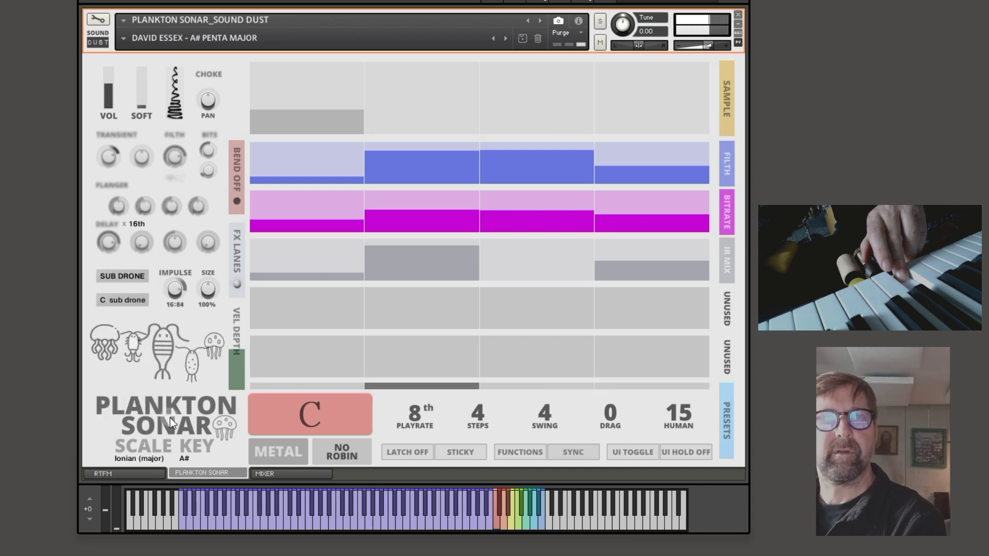
pyautogui.click(127, 300)
pyautogui.click(134, 395)
pyautogui.click(125, 301)
pyautogui.click(115, 457)
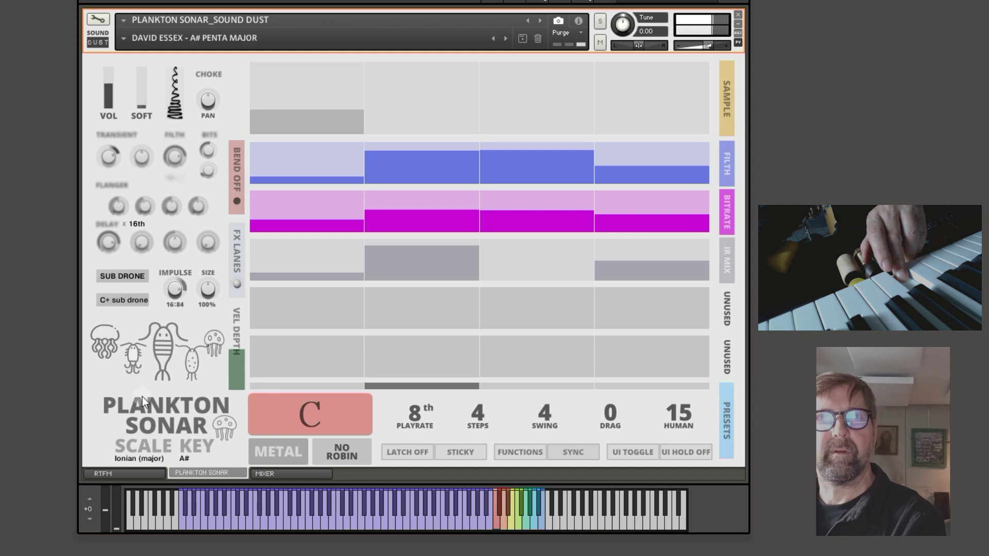
# Turn on the C key's filth effect
pyautogui.moveTo(175, 289); pyautogui.dragTo(172, 139)
pyautogui.click(173, 138)
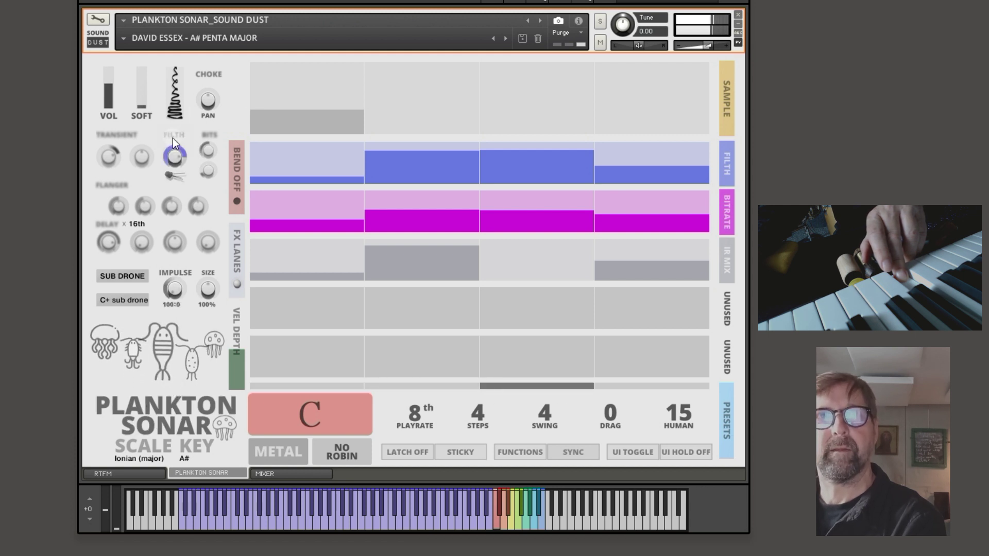
# Change the filth type of the C key's filth effect
pyautogui.click(174, 176)
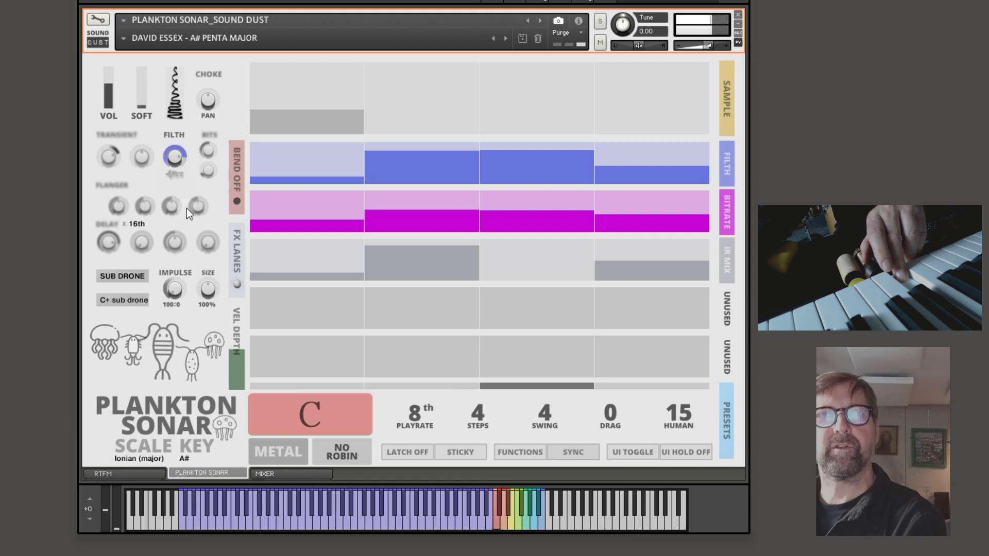
pyautogui.click(175, 176)
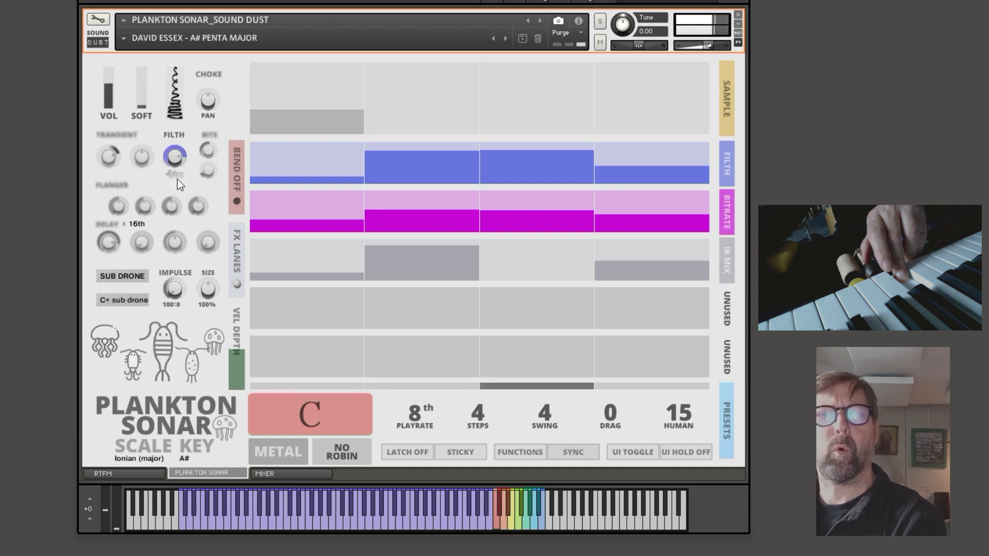
# Turn on the C key's transient effect with a lower sustain, its bits effect, and bend
pyautogui.click(117, 135)
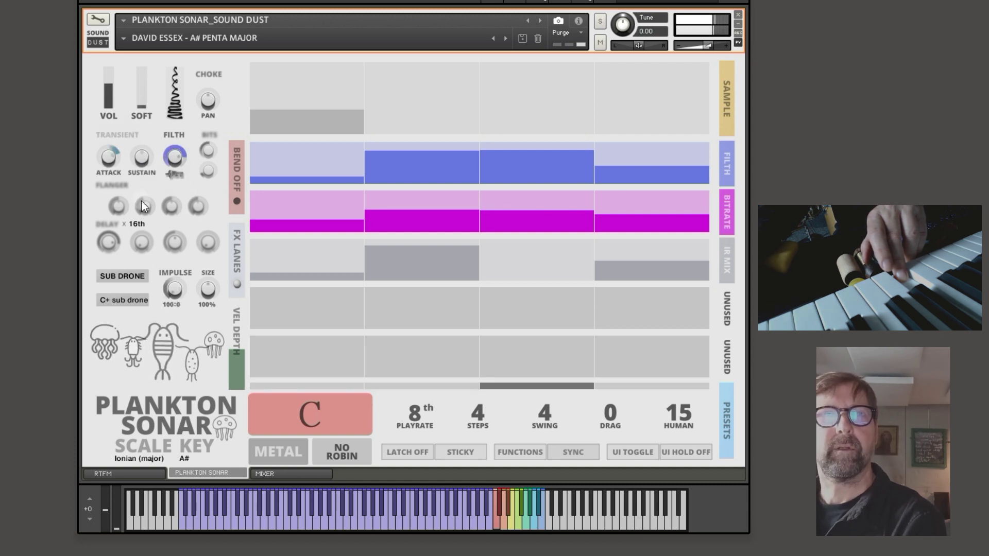
pyautogui.moveTo(147, 156); pyautogui.dragTo(133, 201)
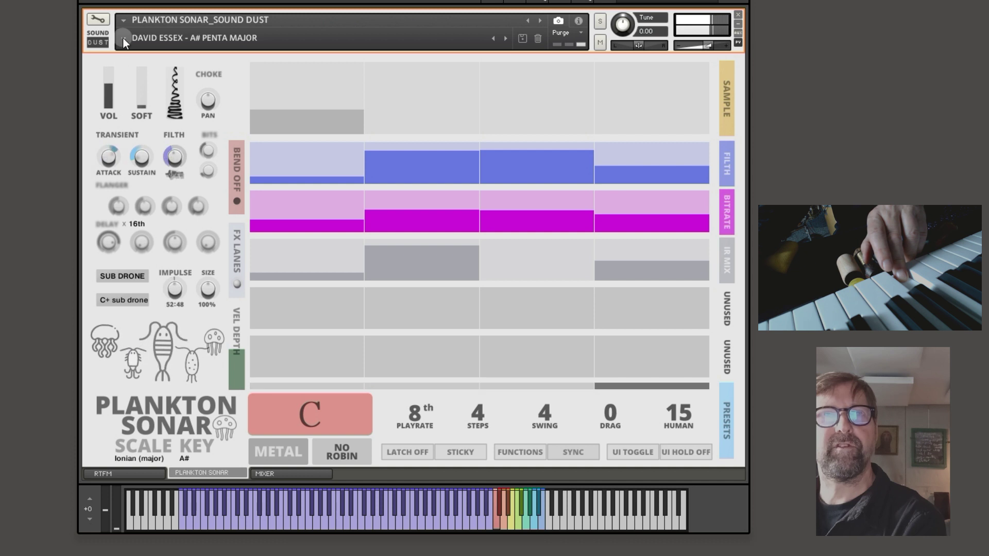
pyautogui.click(208, 135)
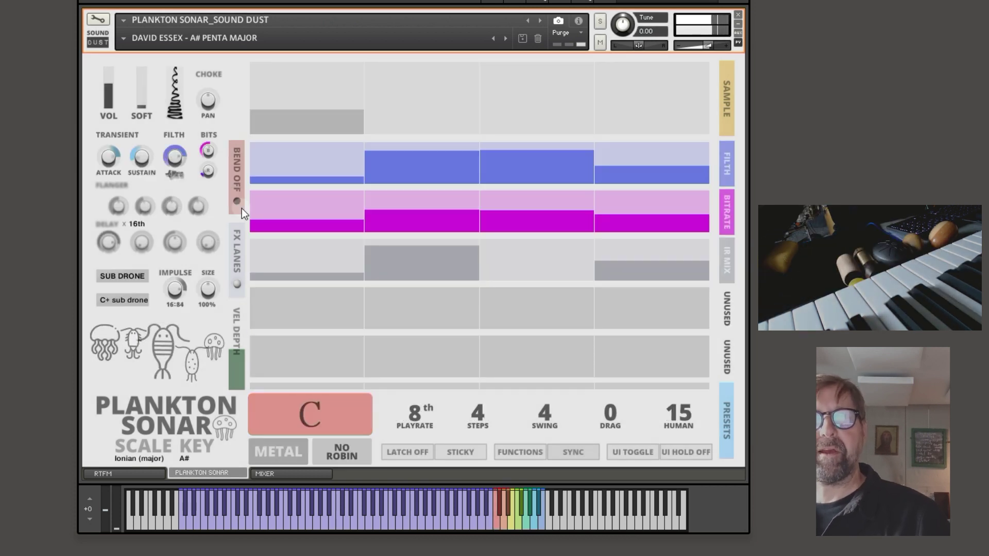
pyautogui.click(236, 202)
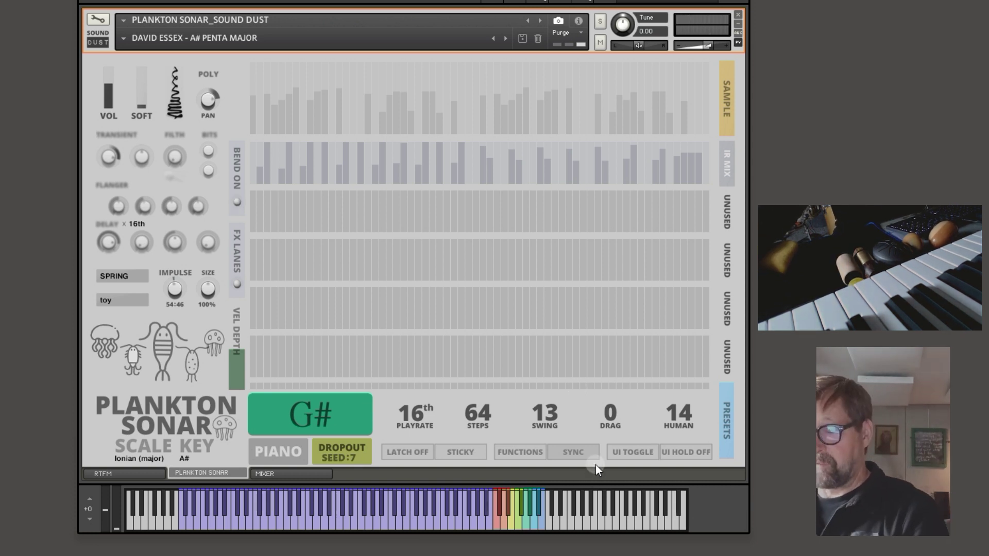
# Turn on latch and play a note on the on-screen keyboard just above the coloured pattern keys
pyautogui.click(398, 446)
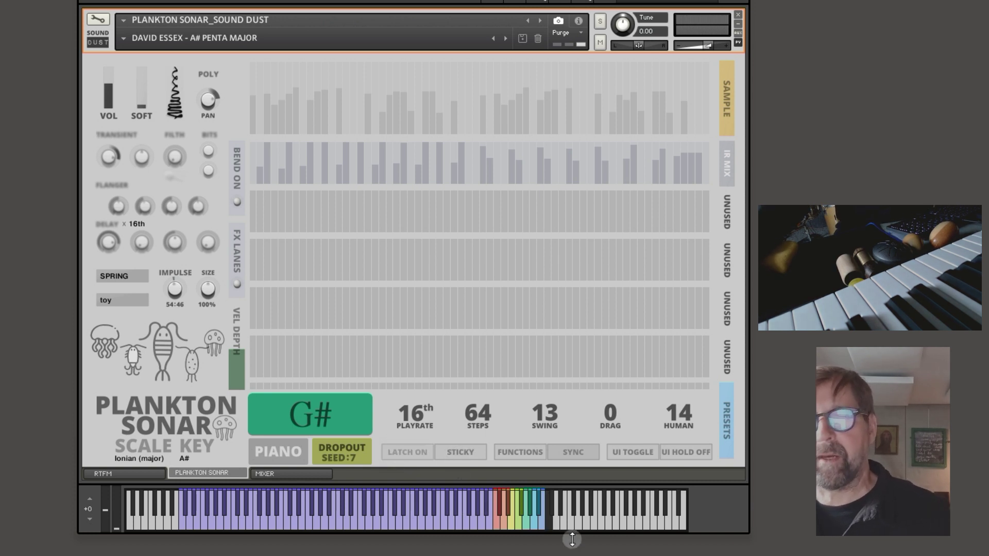
pyautogui.click(549, 523)
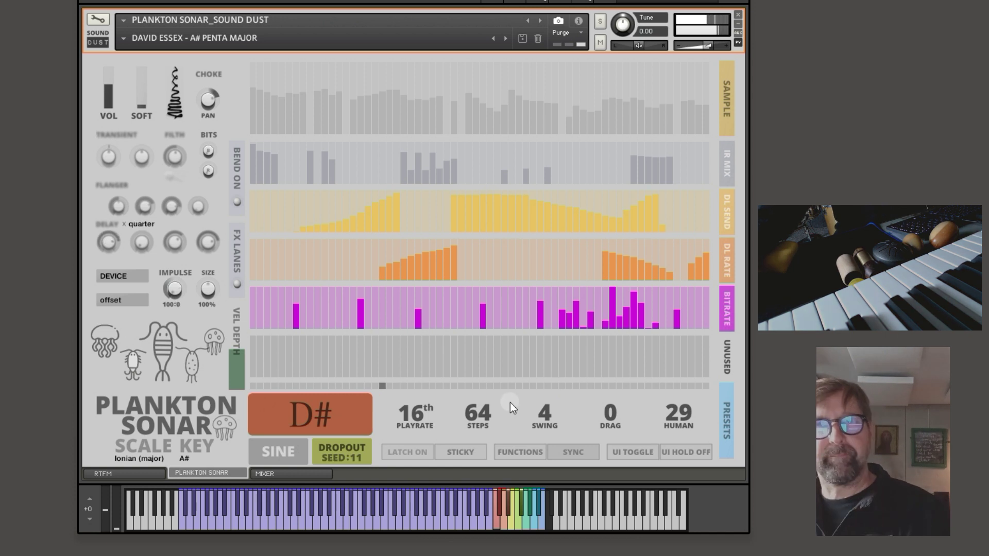
# View the mixer while the latched patterns play and return to the sequencer page
pyautogui.click(266, 472)
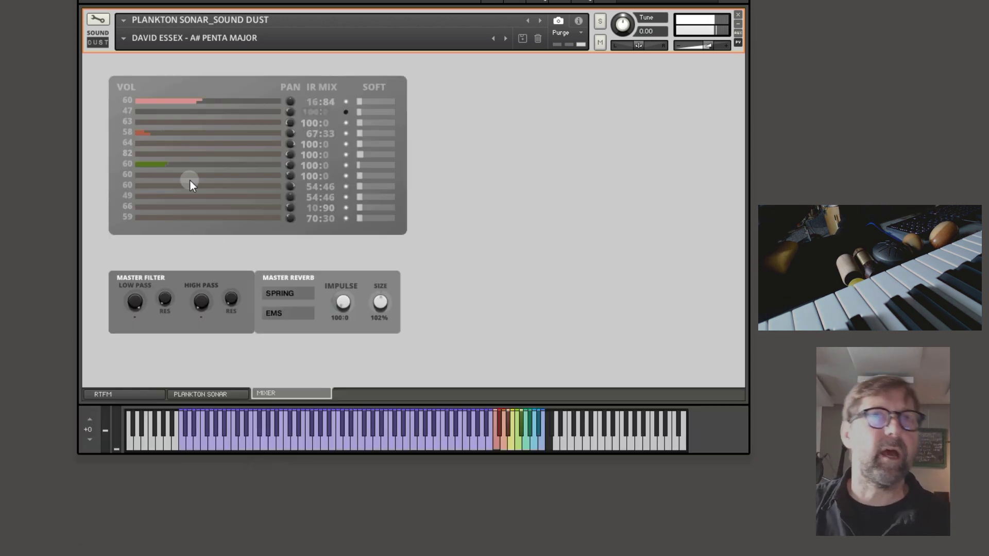
pyautogui.click(210, 393)
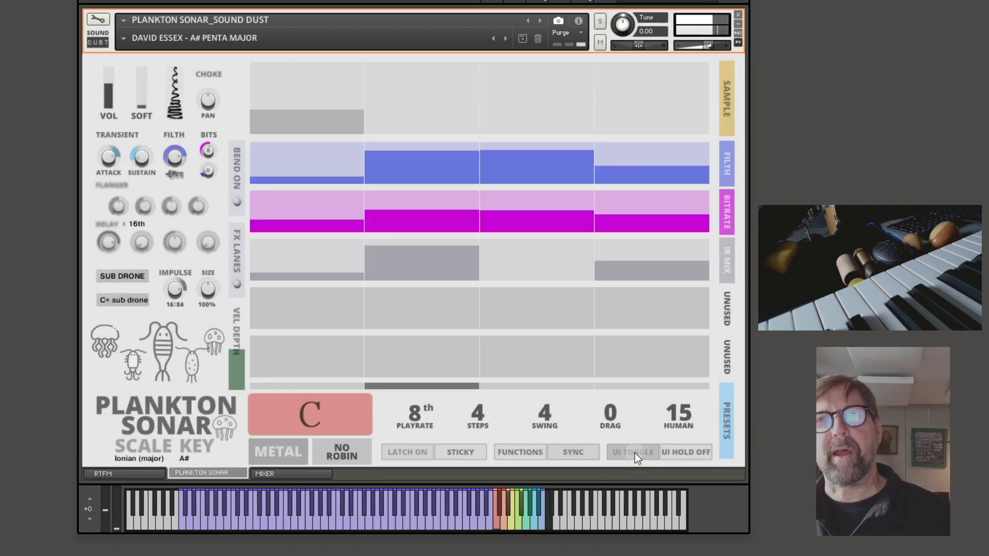
# Try UI toggle and UI hold during playback, switch UI hold back off, and turn off latch
pyautogui.click(635, 453)
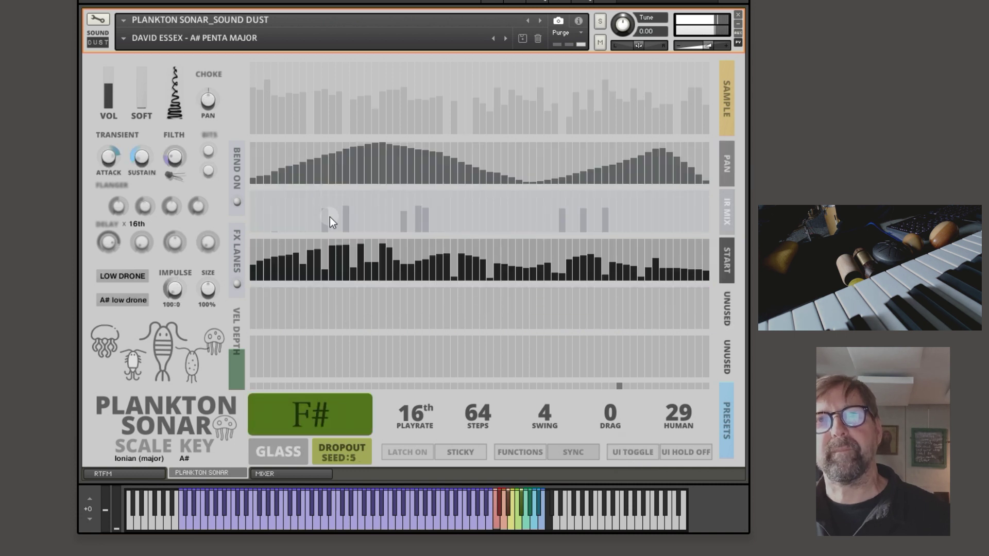
pyautogui.click(687, 454)
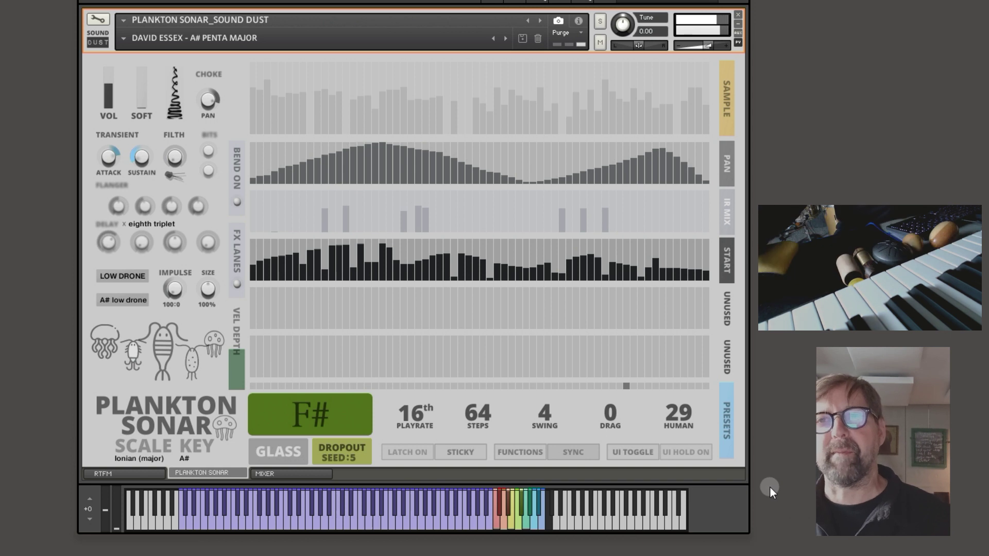
pyautogui.click(698, 452)
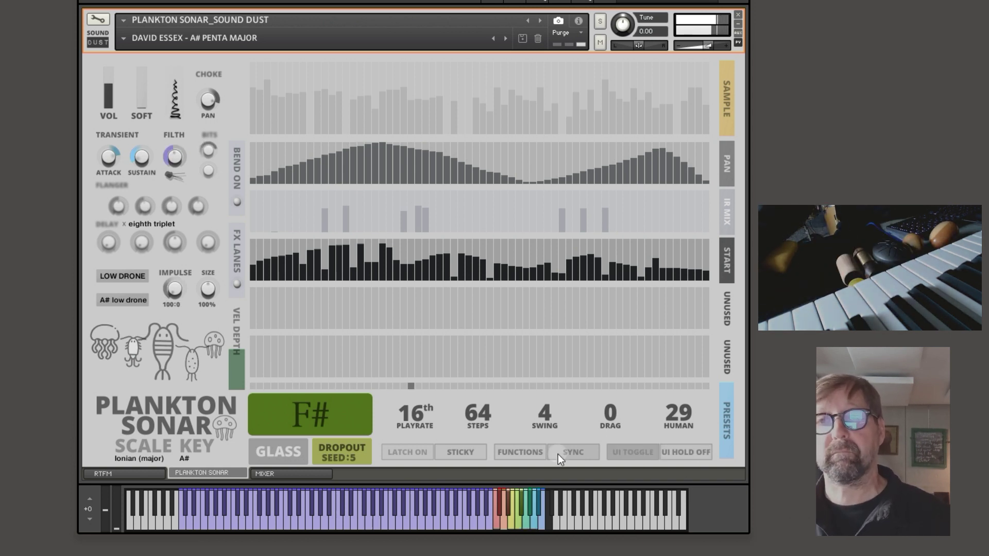
pyautogui.click(431, 453)
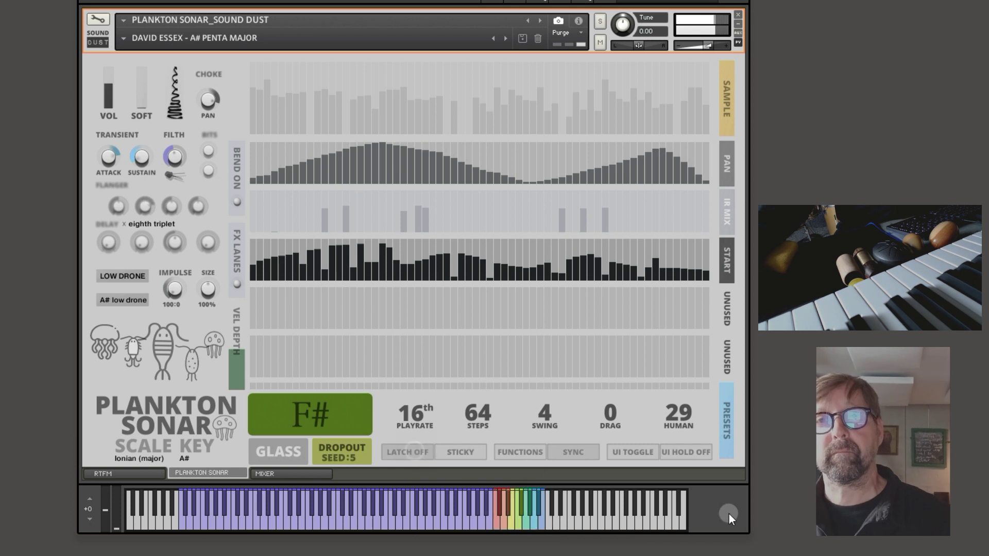
# Set the key mode to chord replace and try it with latch on before turning latch off
pyautogui.click(465, 451)
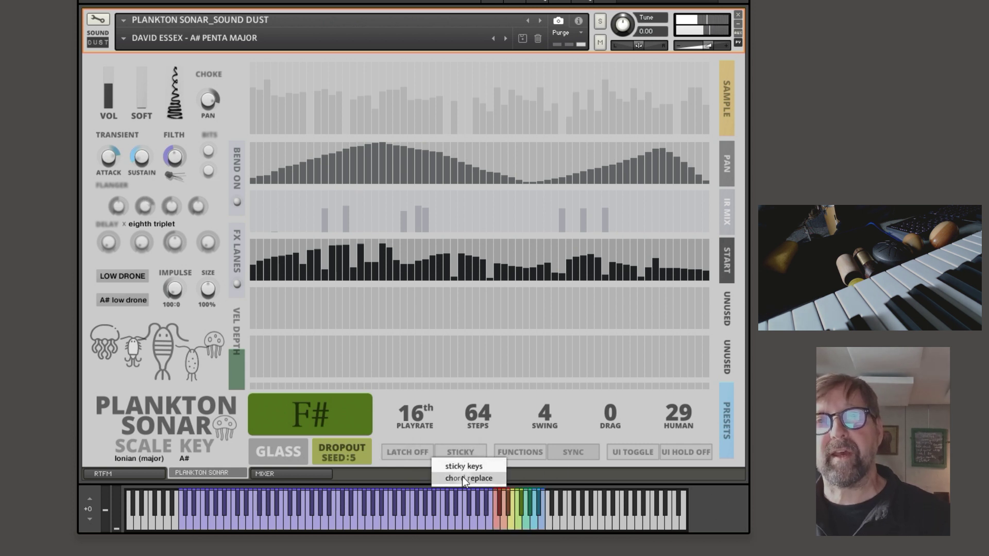
pyautogui.click(409, 457)
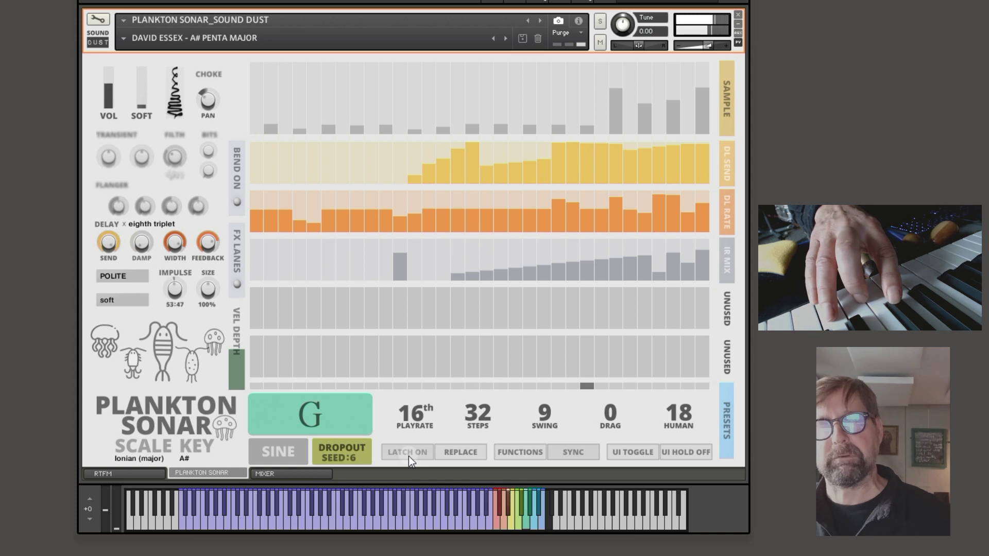
pyautogui.click(409, 456)
# Set the key mode to sticky keys, play with latch on, turn latch off, and use UI toggle
pyautogui.click(463, 452)
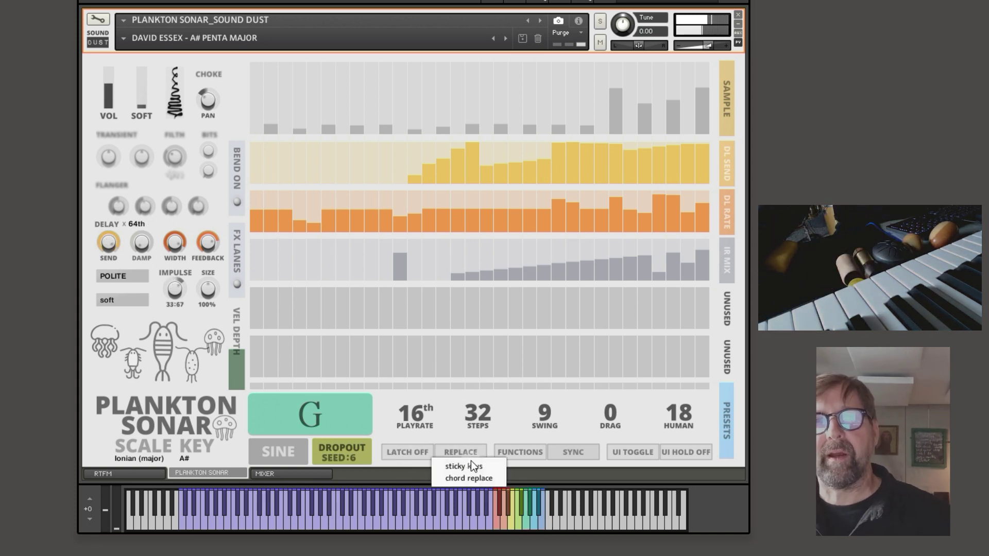
pyautogui.click(469, 465)
pyautogui.click(409, 452)
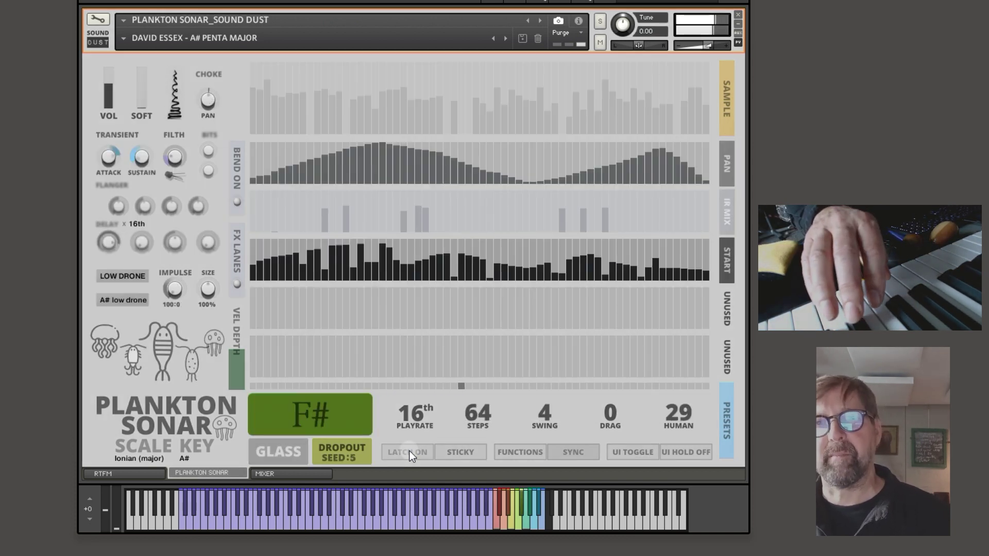
pyautogui.click(408, 451)
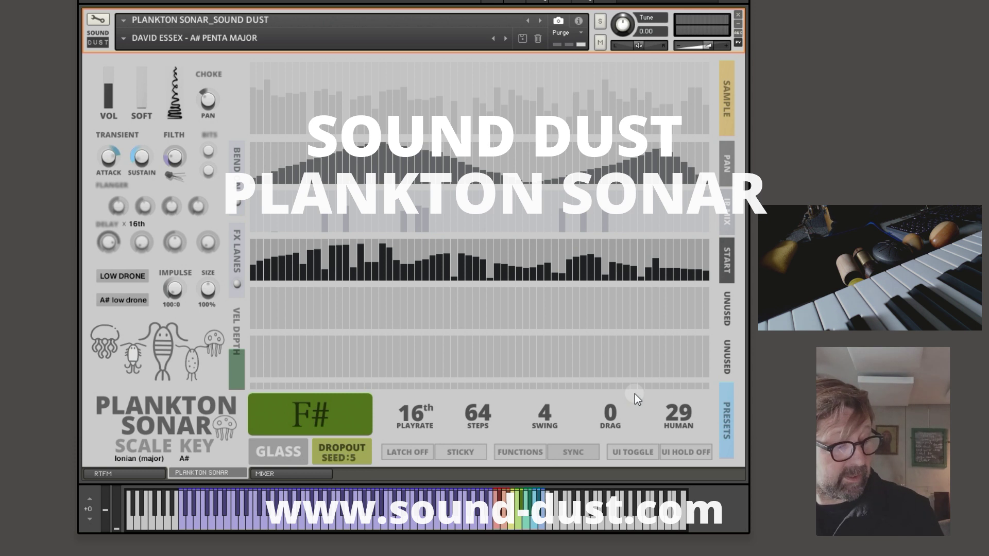
pyautogui.click(633, 452)
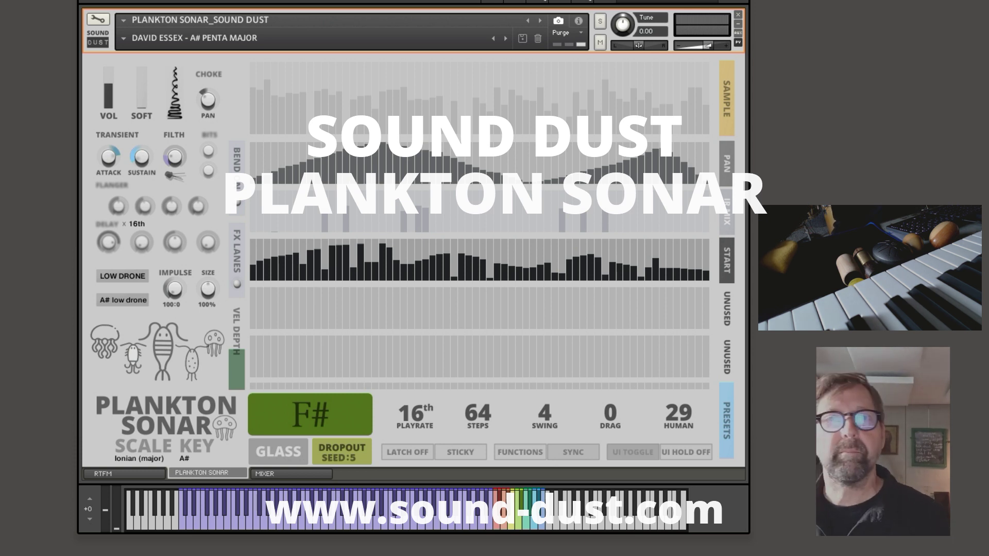